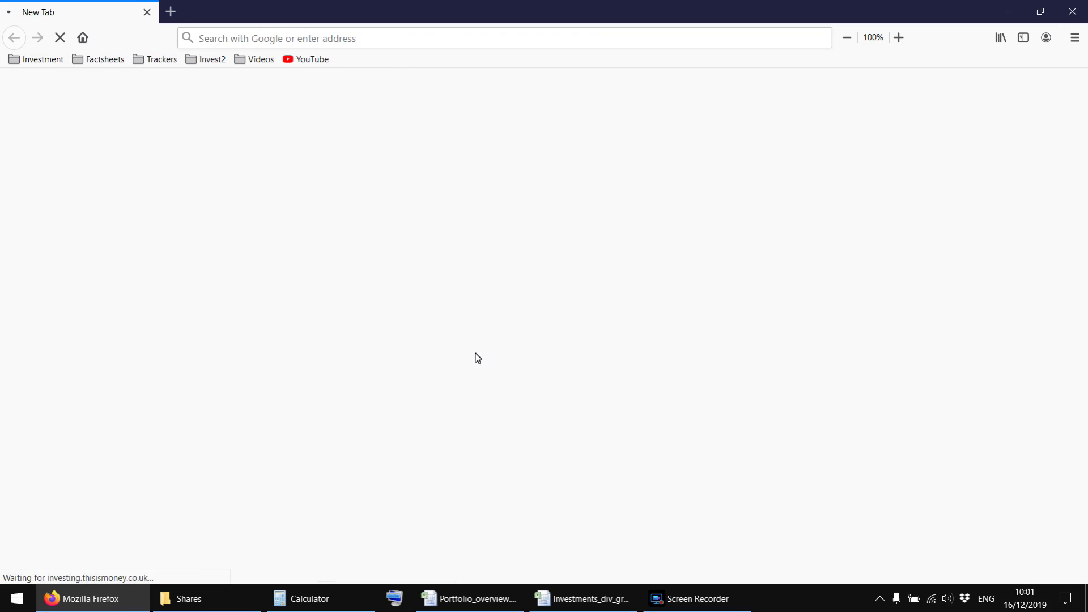
scroll(478, 357, down, 10)
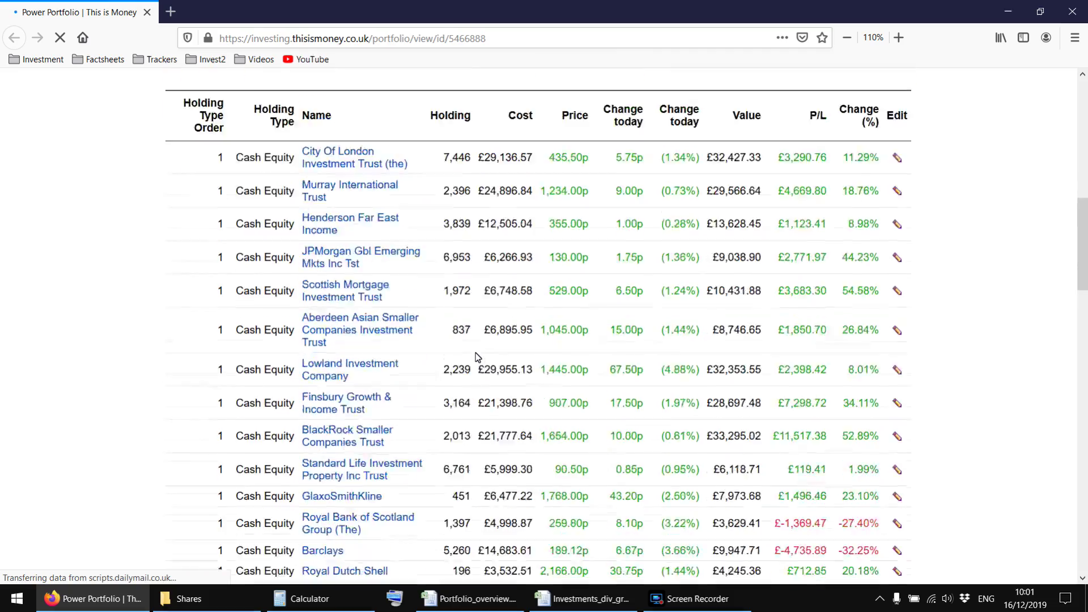
scroll(478, 357, up, 5)
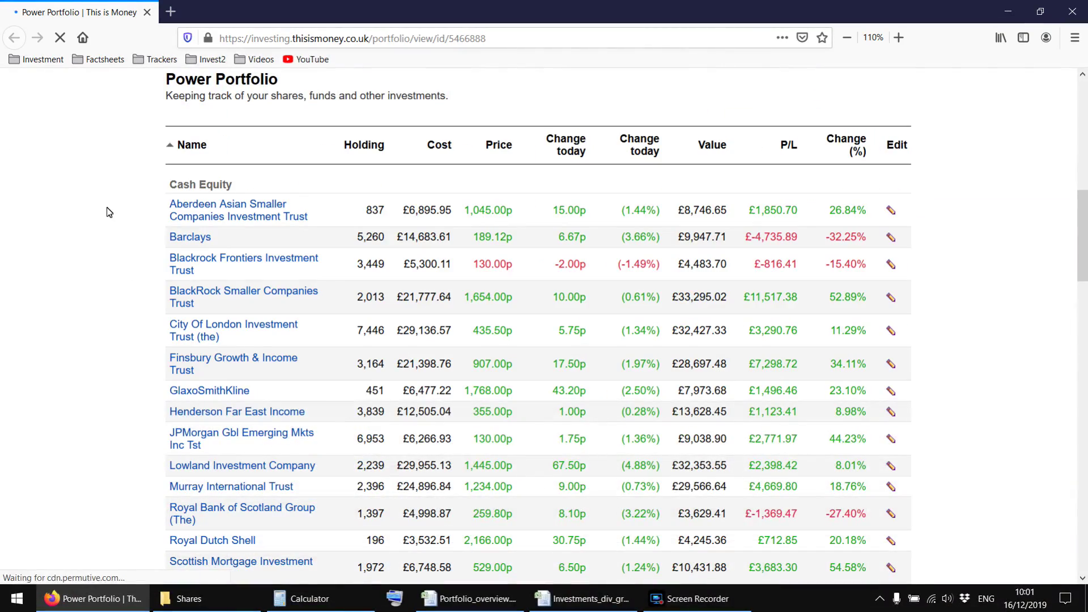
drag(107, 211, 110, 395)
click(105, 399)
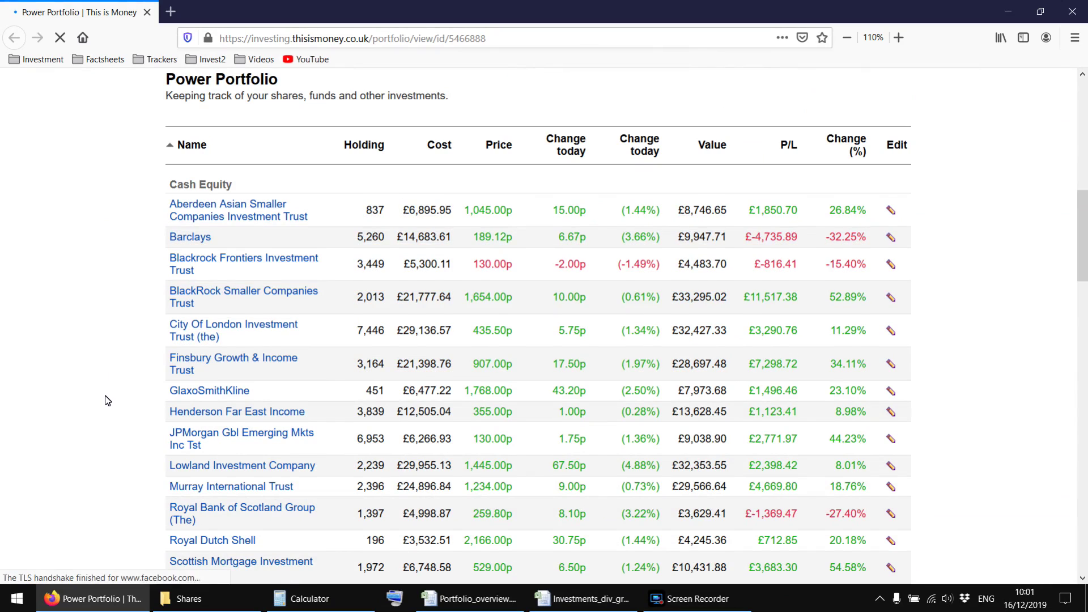
scroll(107, 401, down, 1)
scroll(107, 401, down, 3)
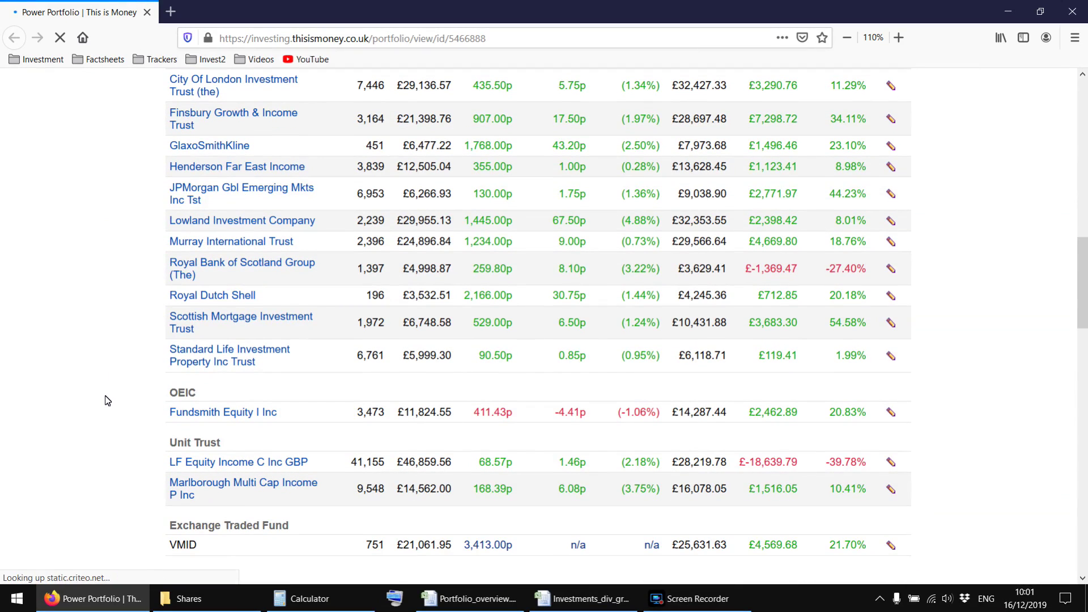
drag(124, 222, 124, 228)
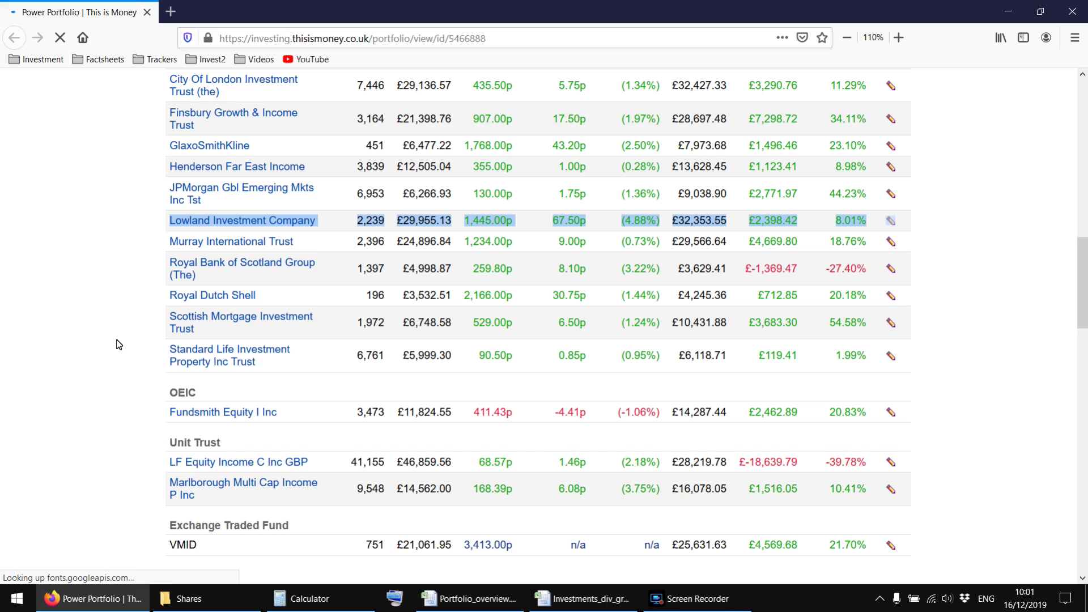
click(125, 236)
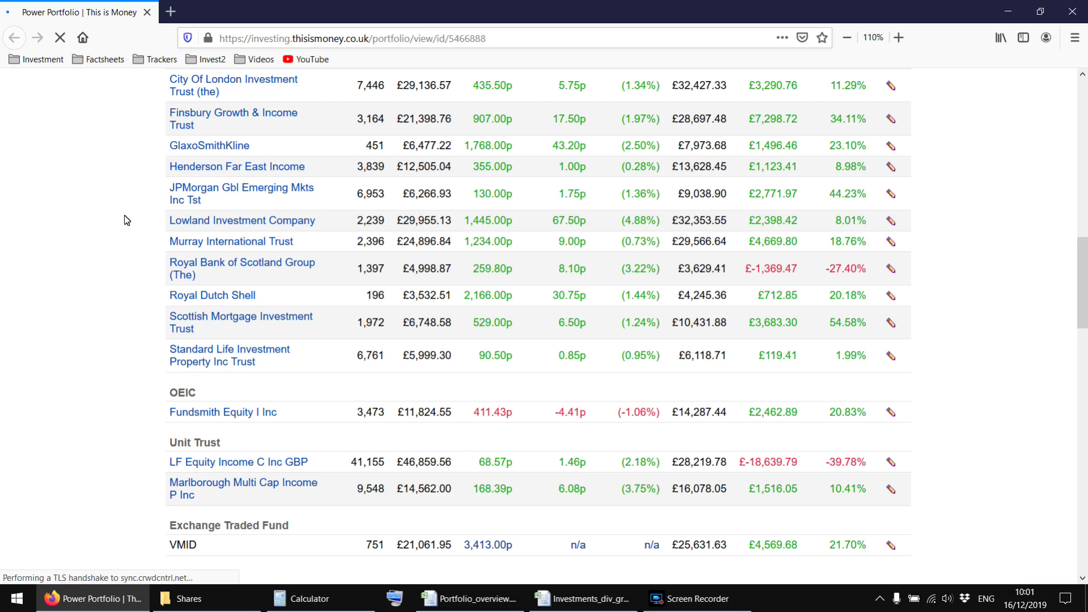
drag(125, 236, 125, 247)
click(125, 247)
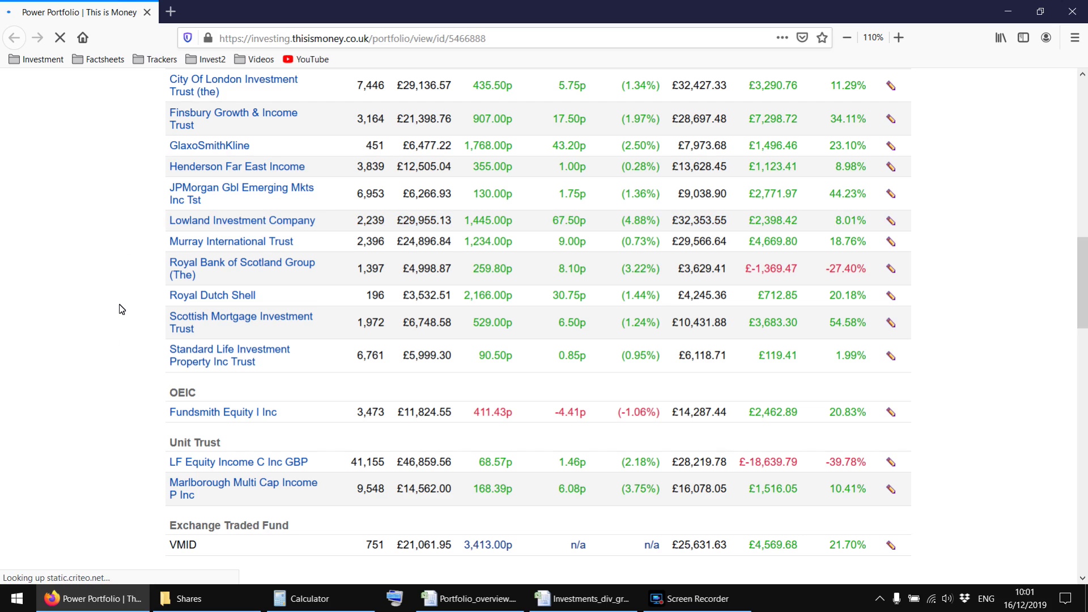
scroll(121, 310, up, 3)
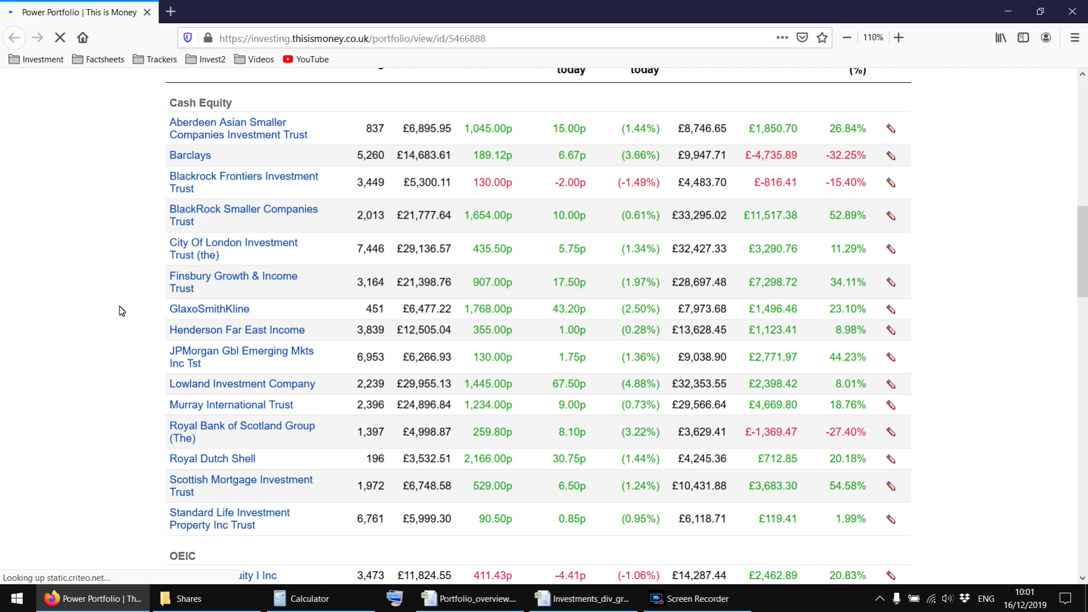
mouse_move(121, 310)
mouse_down()
mouse_move(118, 342)
mouse_move(110, 292)
mouse_up()
click(118, 327)
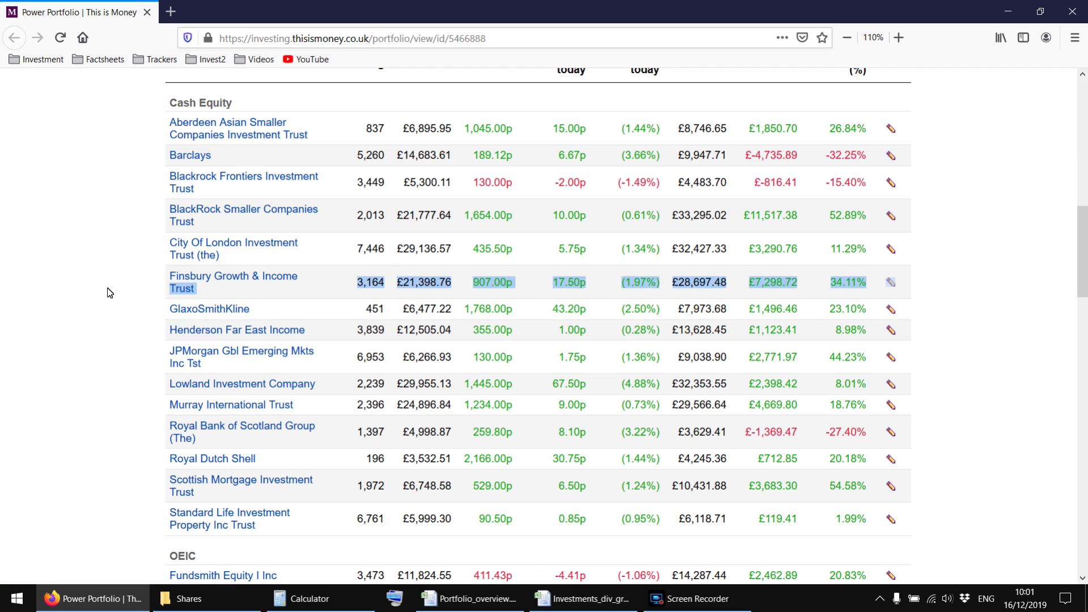
click(109, 292)
scroll(114, 261, down, 2)
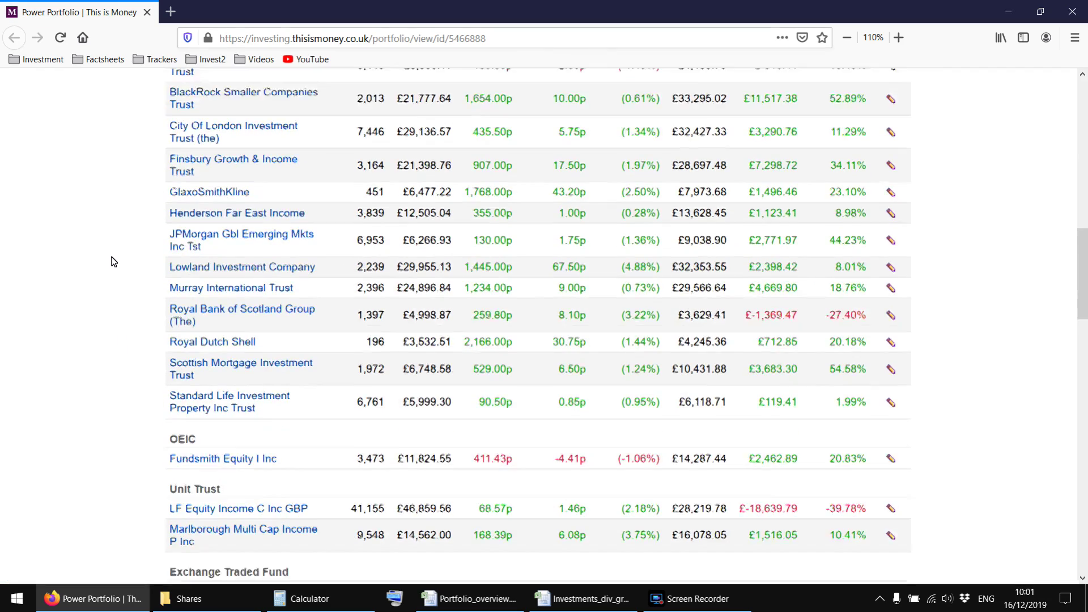
scroll(113, 261, down, 4)
scroll(113, 261, up, 6)
scroll(548, 212, up, 6)
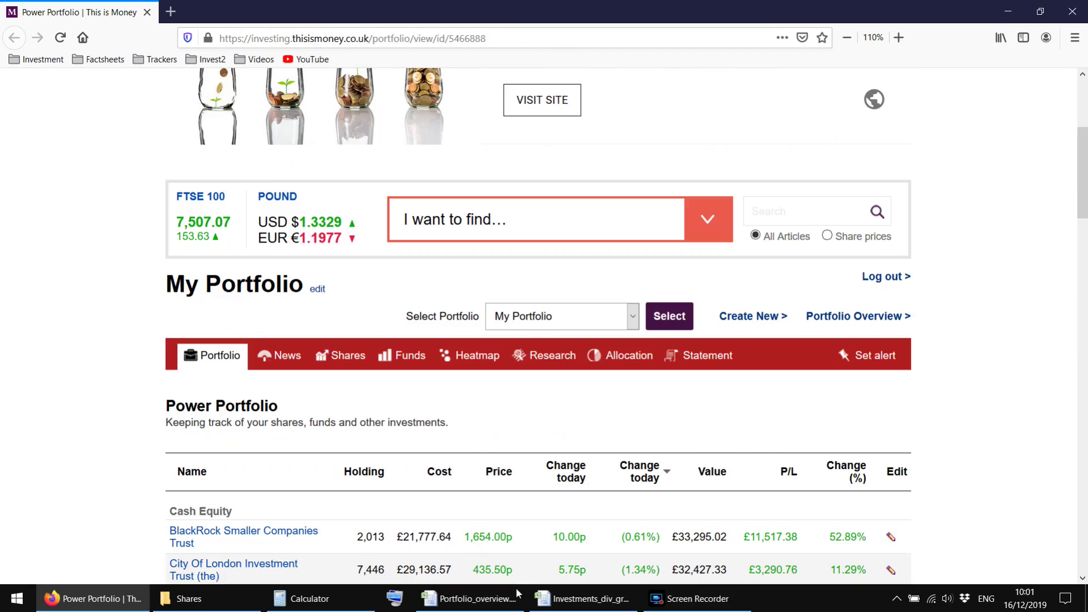
Review VMID's £156.47 end-Dec estimate on the Dividends sheet, then open a blank Firefox tab
click(517, 595)
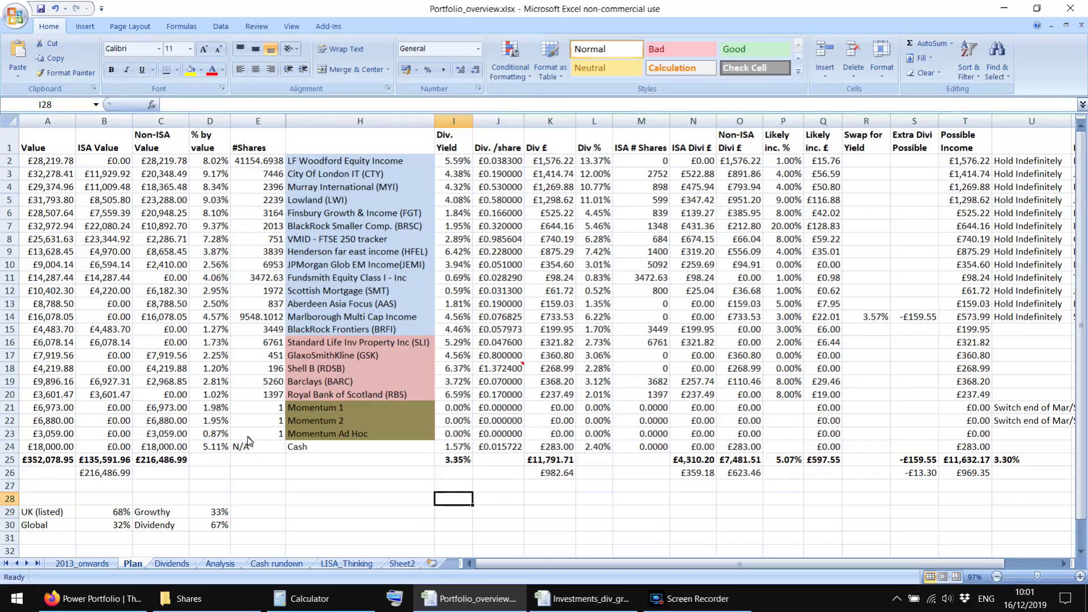
click(172, 564)
drag(949, 270, 628, 271)
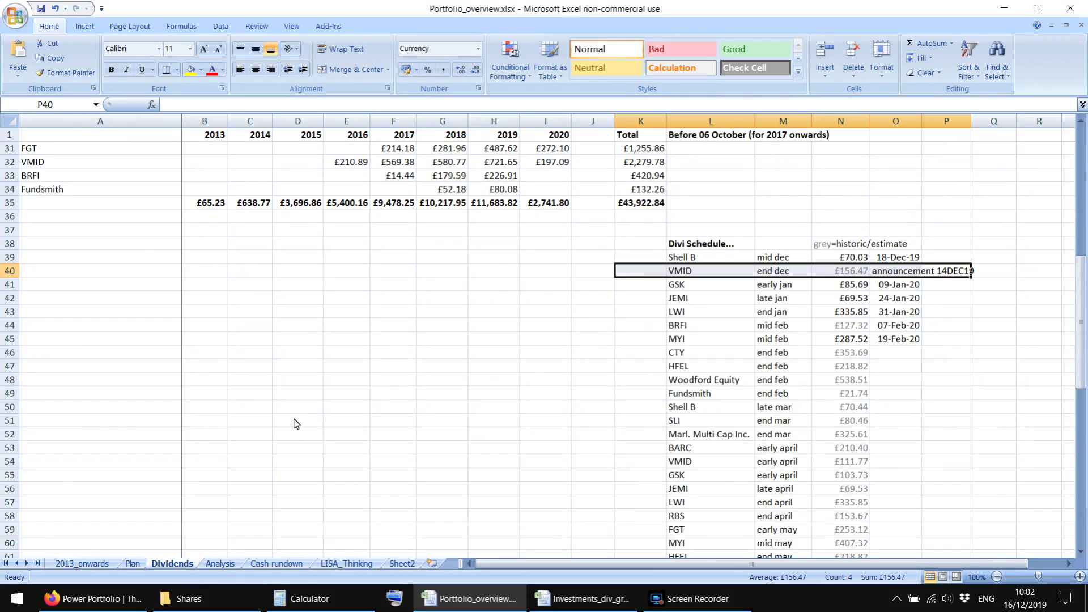
drag(981, 277, 551, 293)
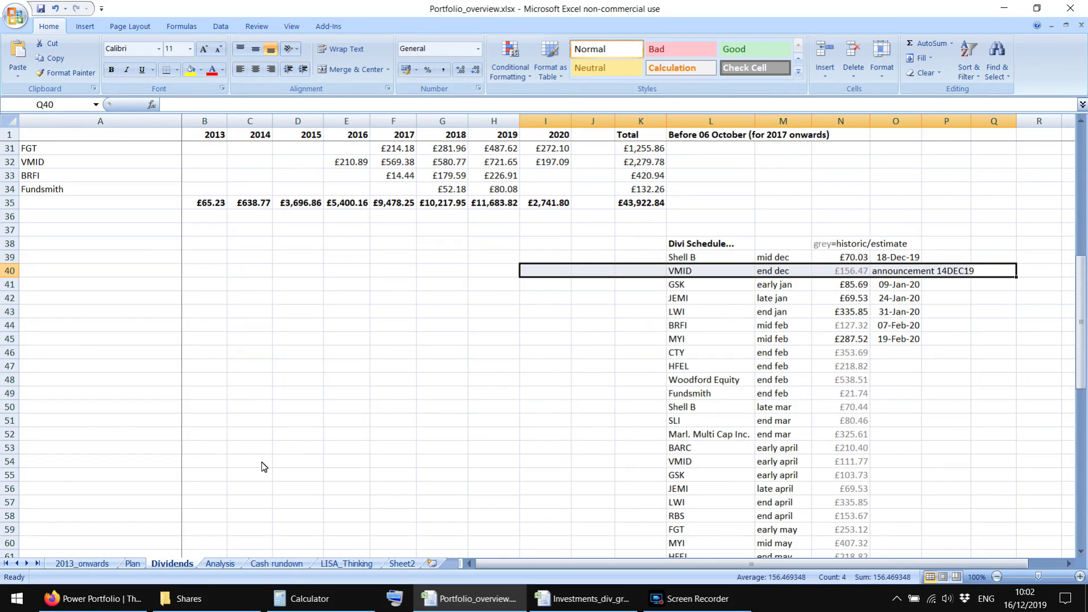
click(97, 599)
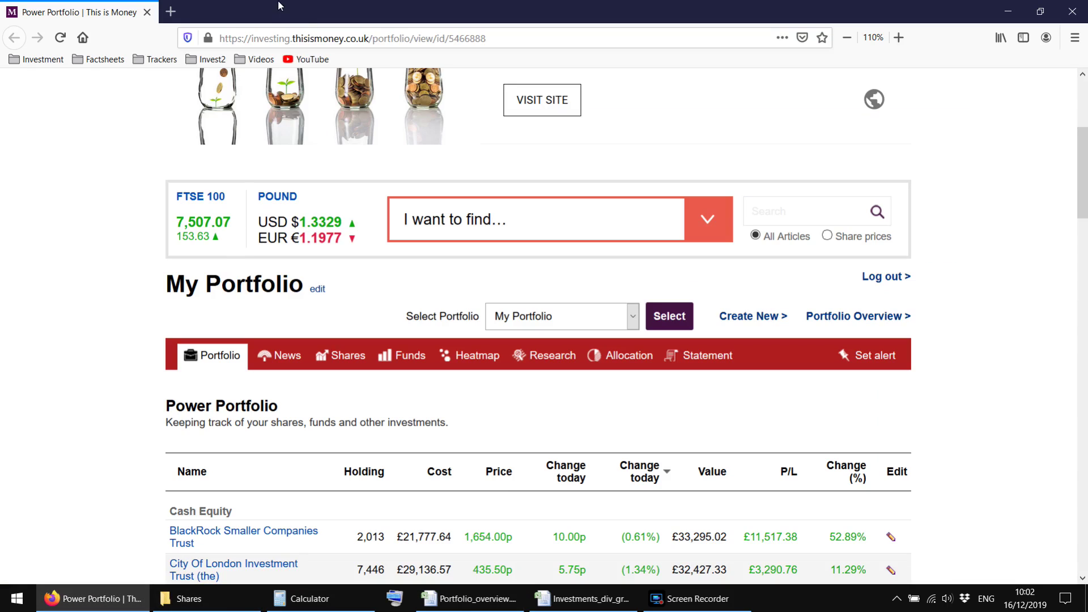
key(ctrl+t)
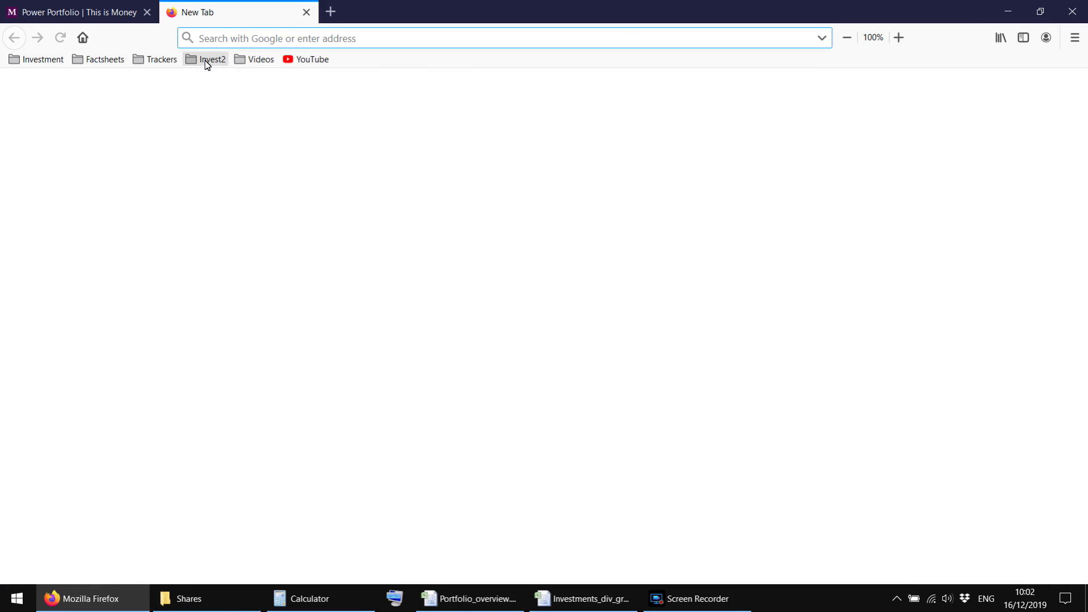
Check the Vanguard FTSE 250 ETF's latest £0.202007 distribution, ex-dividend 12 Dec 2019
click(206, 60)
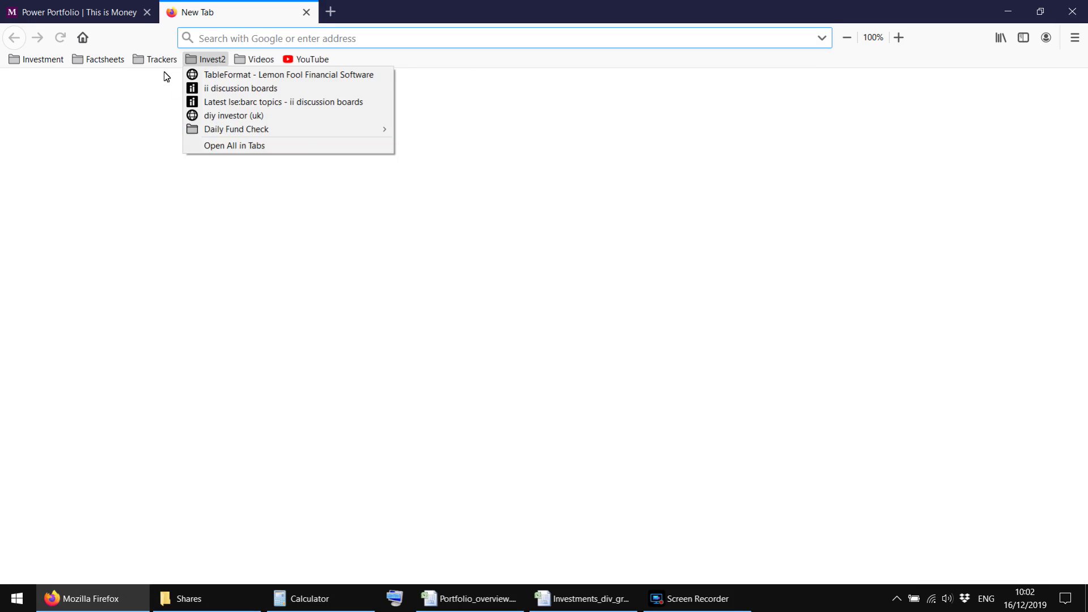
mouse_move(157, 60)
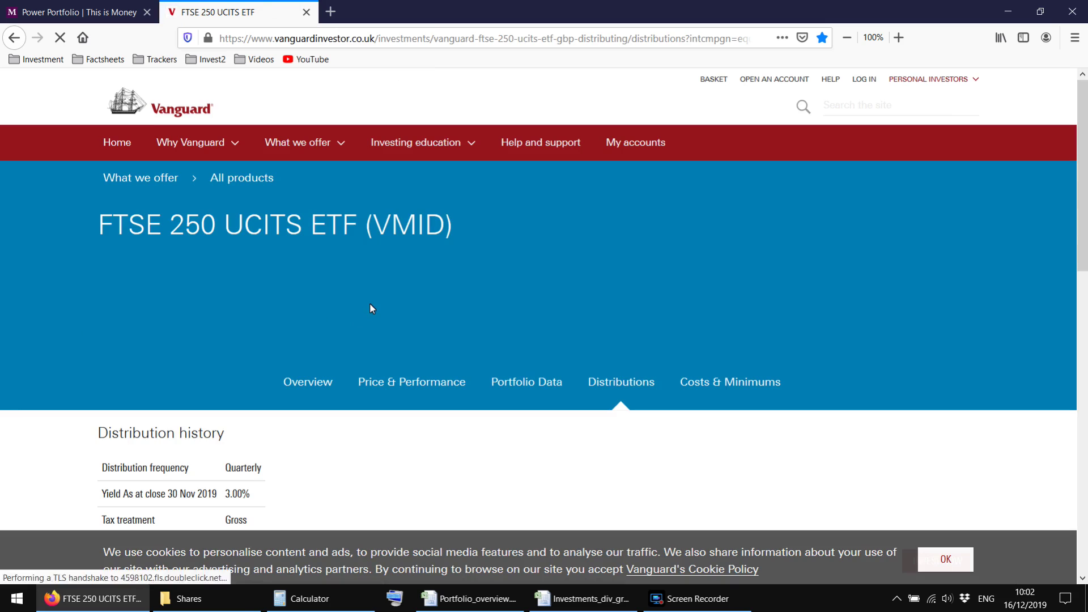
scroll(516, 286, down, 2)
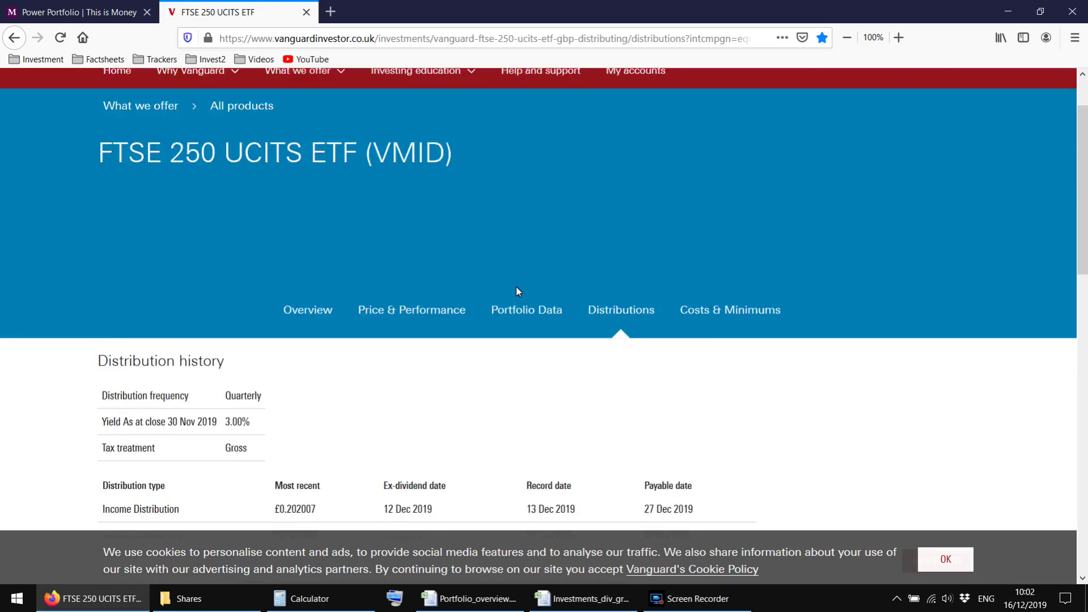
scroll(515, 292, down, 4)
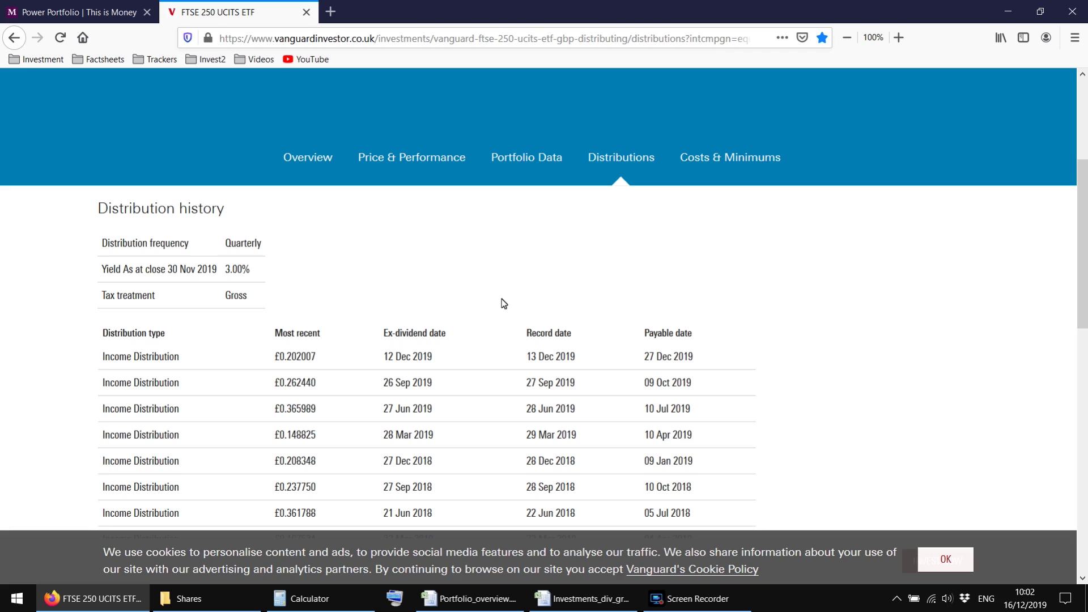
click(522, 158)
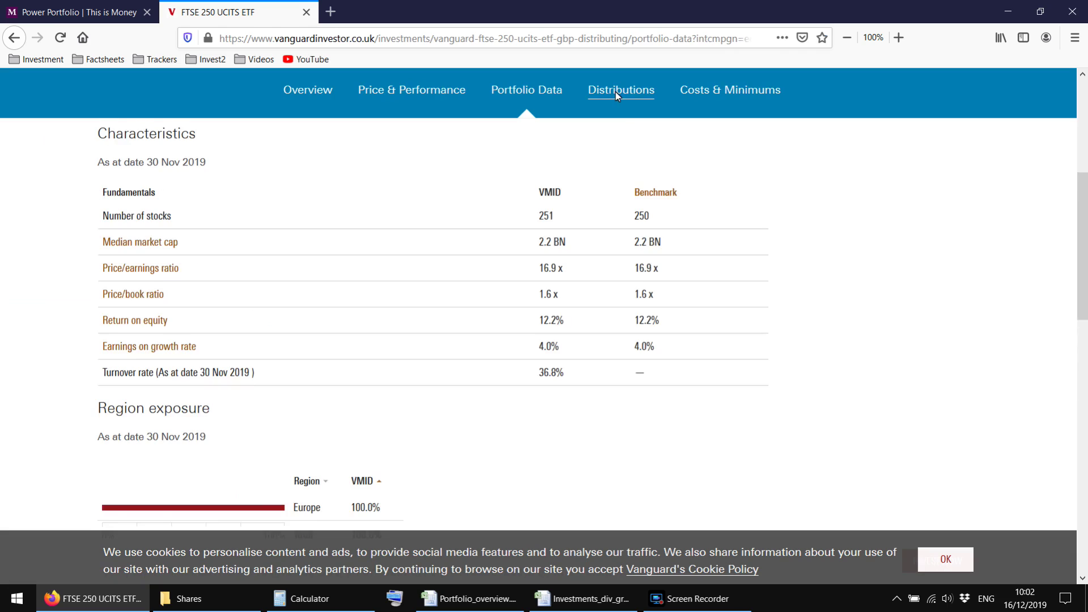
click(615, 92)
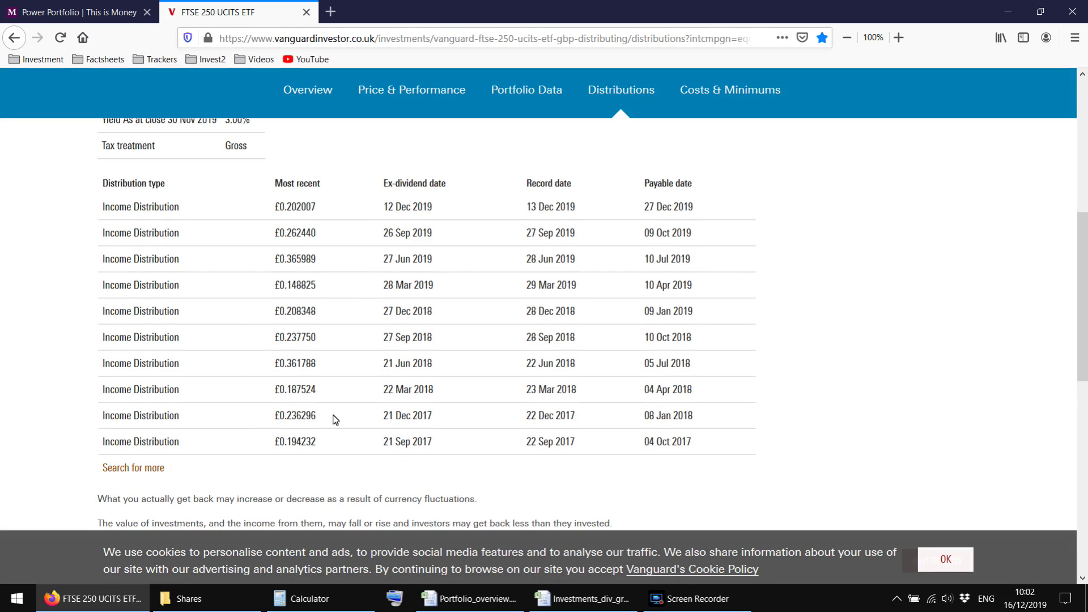
scroll(370, 434, up, 1)
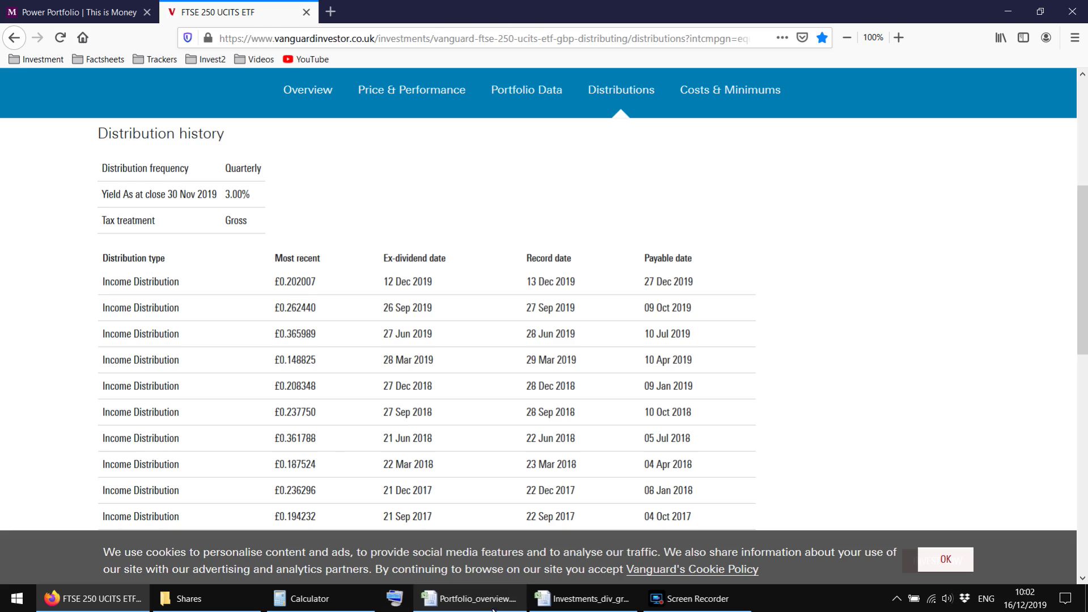
right_click(288, 282)
click(255, 325)
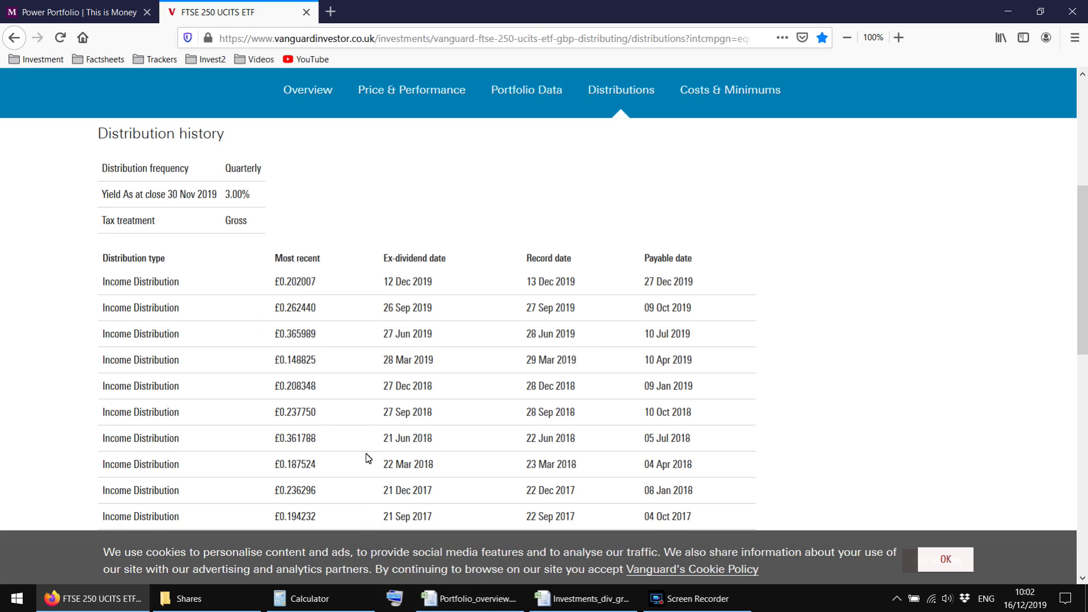
click(469, 598)
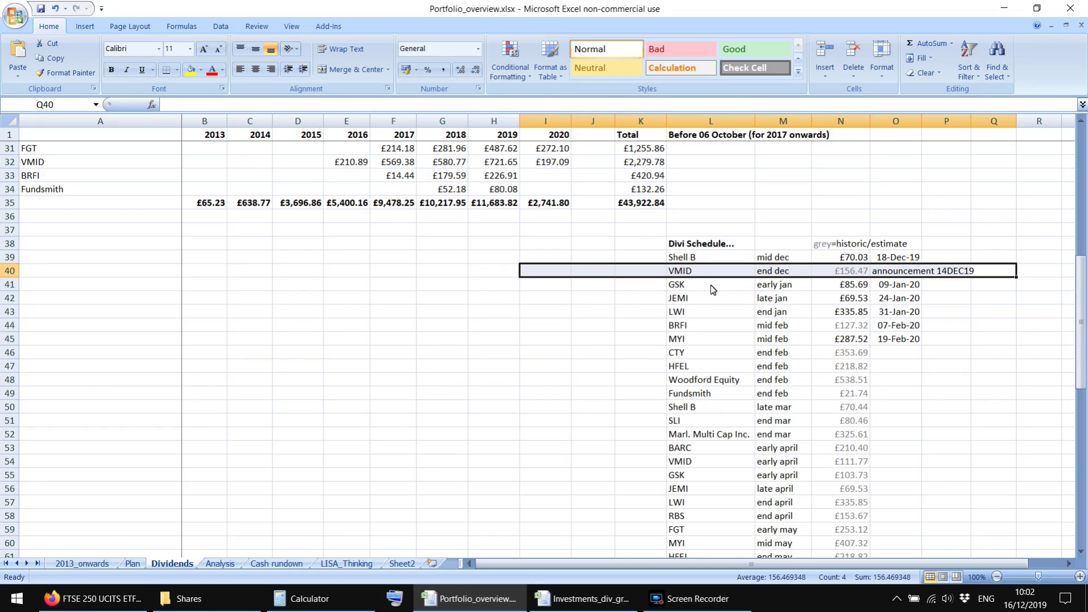
Change VMID's N40 dividend formula to 0.202007 per share, giving £151.71
click(849, 272)
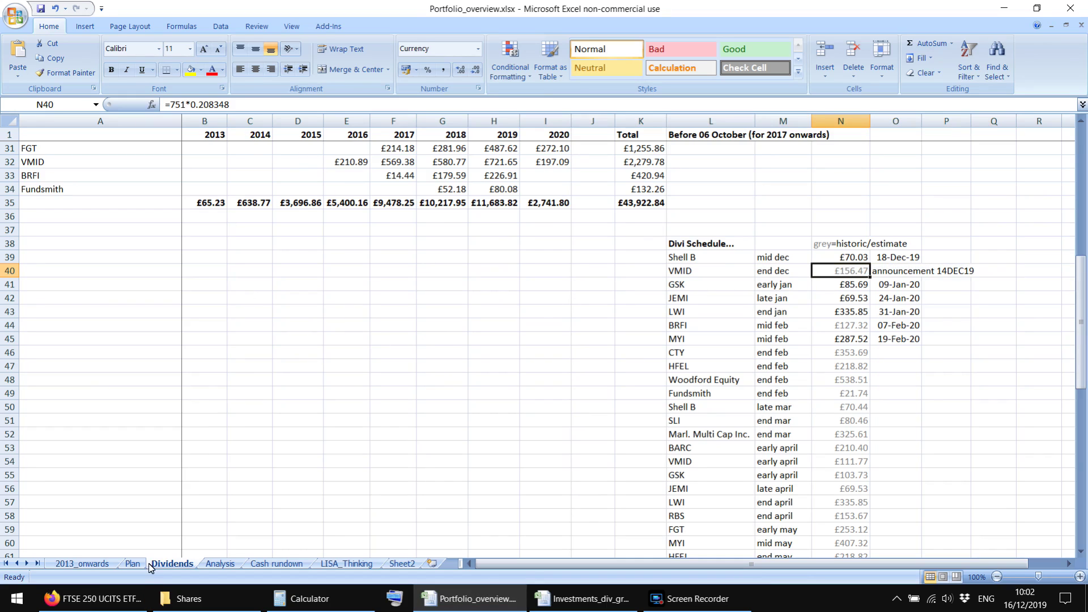
click(109, 605)
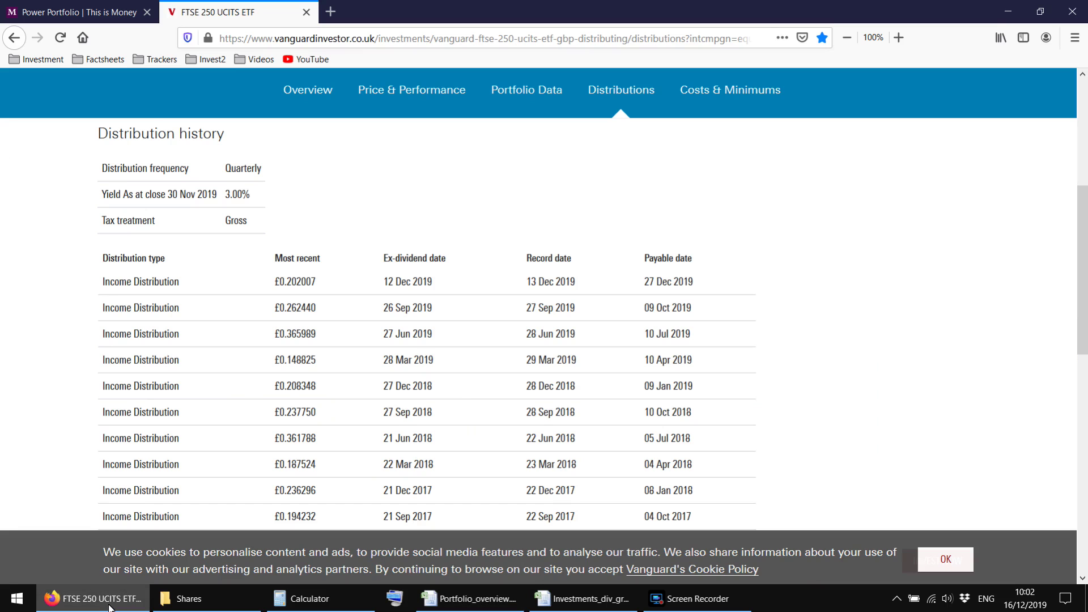
click(110, 605)
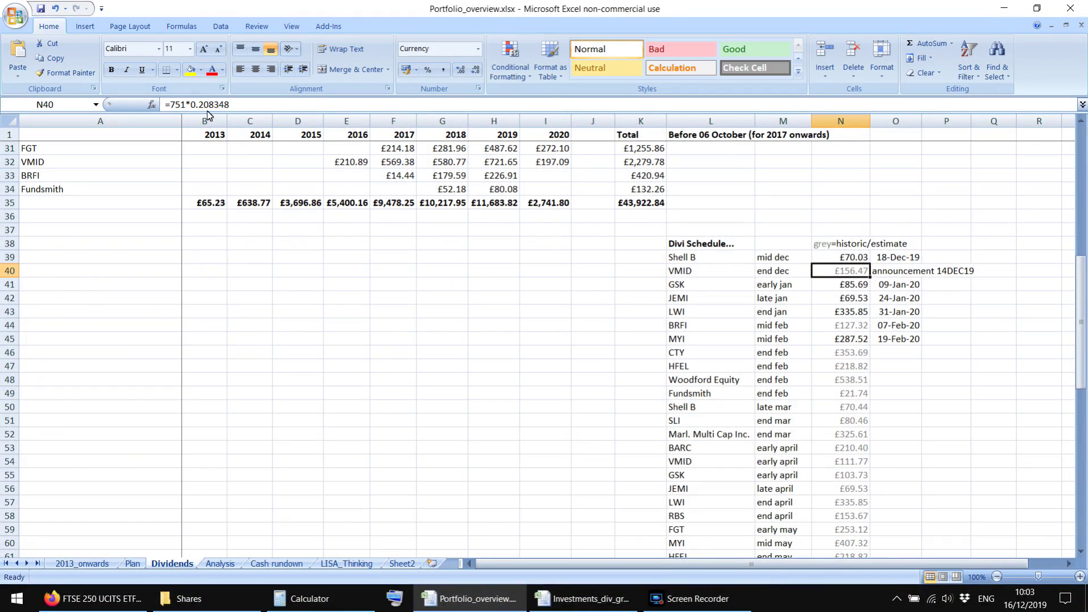
double_click(210, 105)
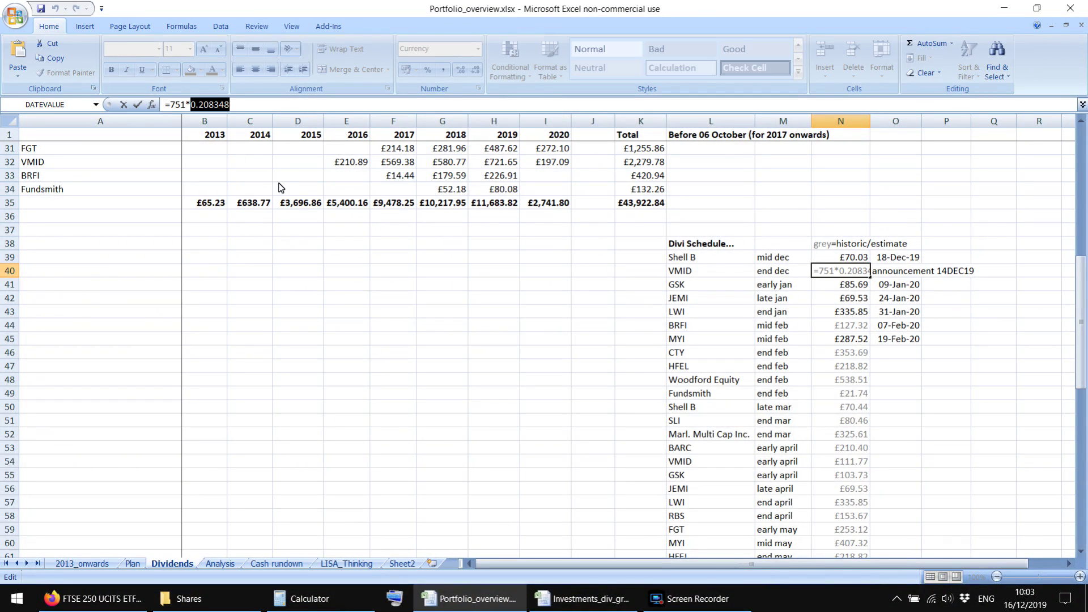
text(0.202007)
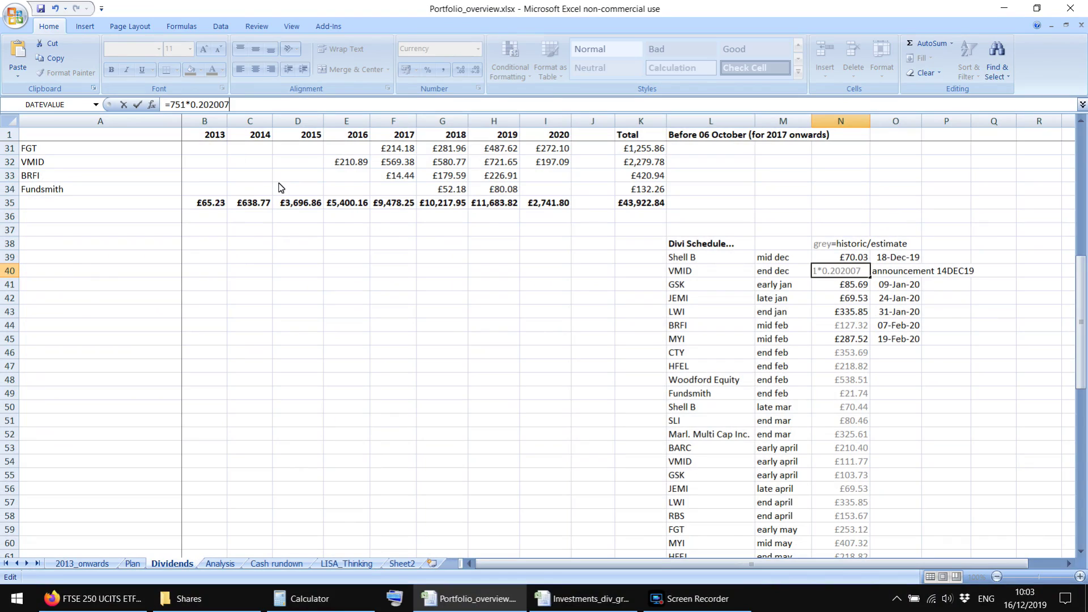
key(Return)
key(Up)
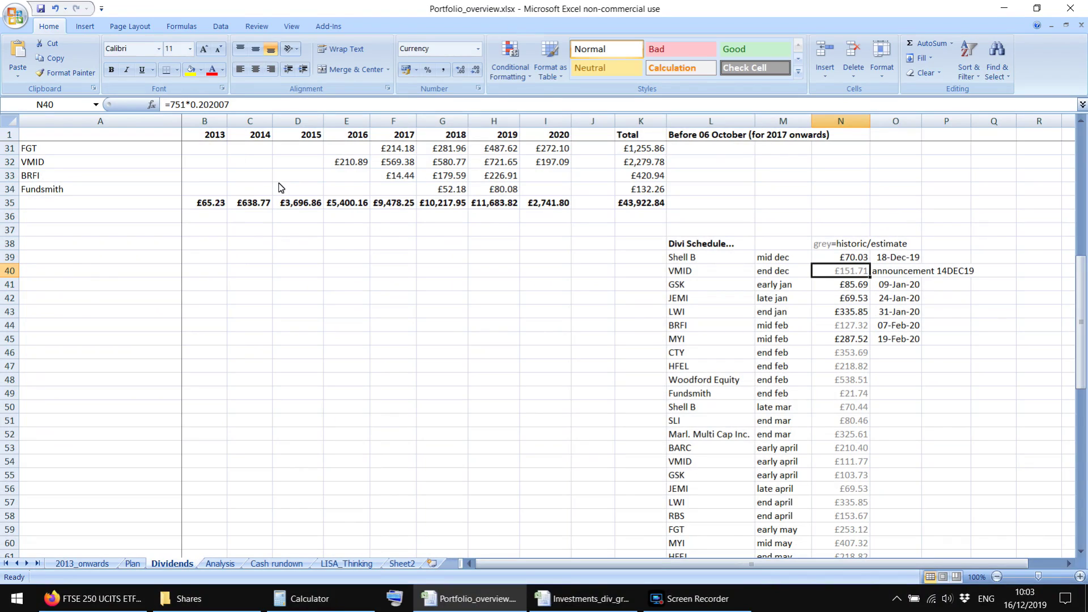
Make N40 black and replace O40's announcement note with the date 27-Dec-19
click(222, 70)
click(238, 84)
click(904, 276)
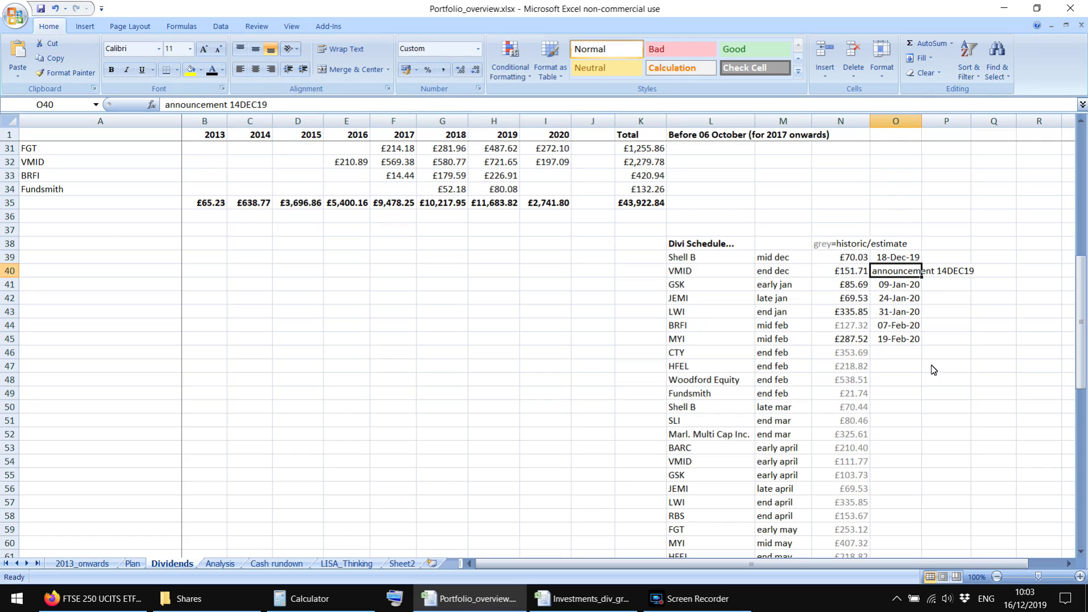
key(Delete)
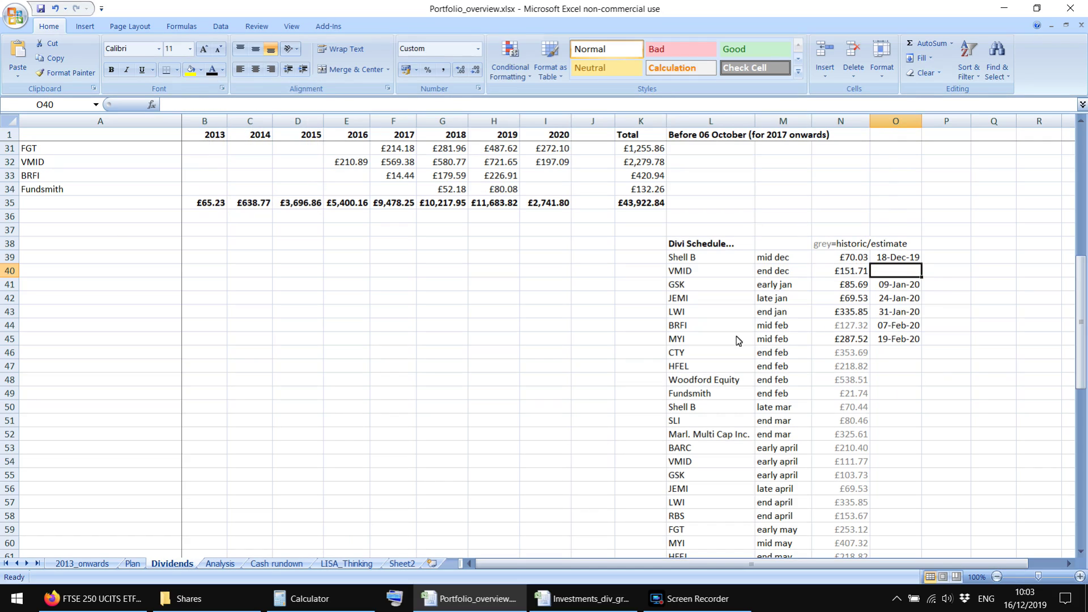
text(27dec19)
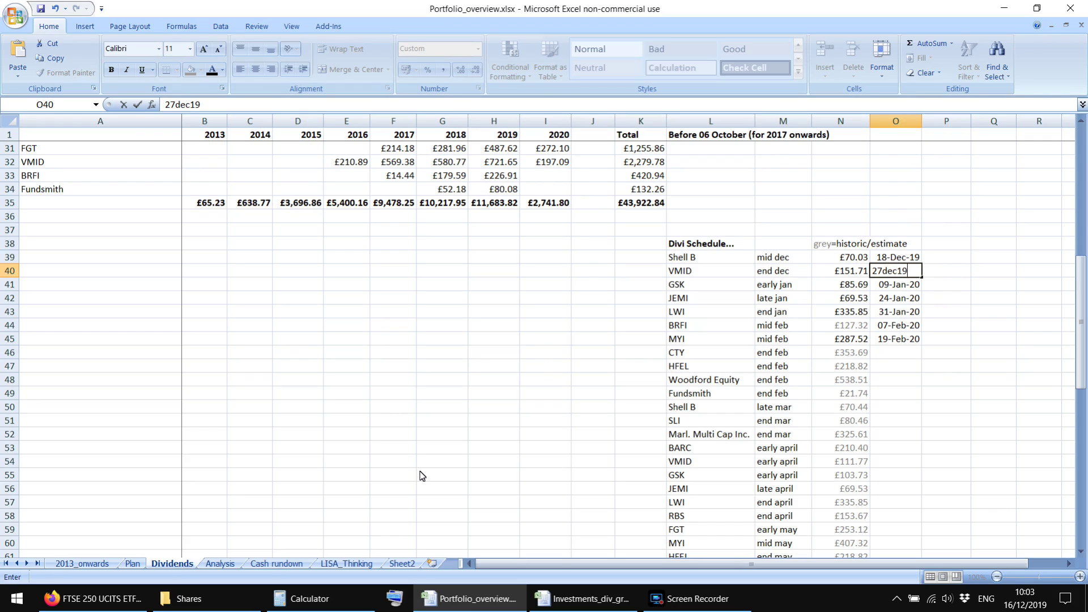
key(Return)
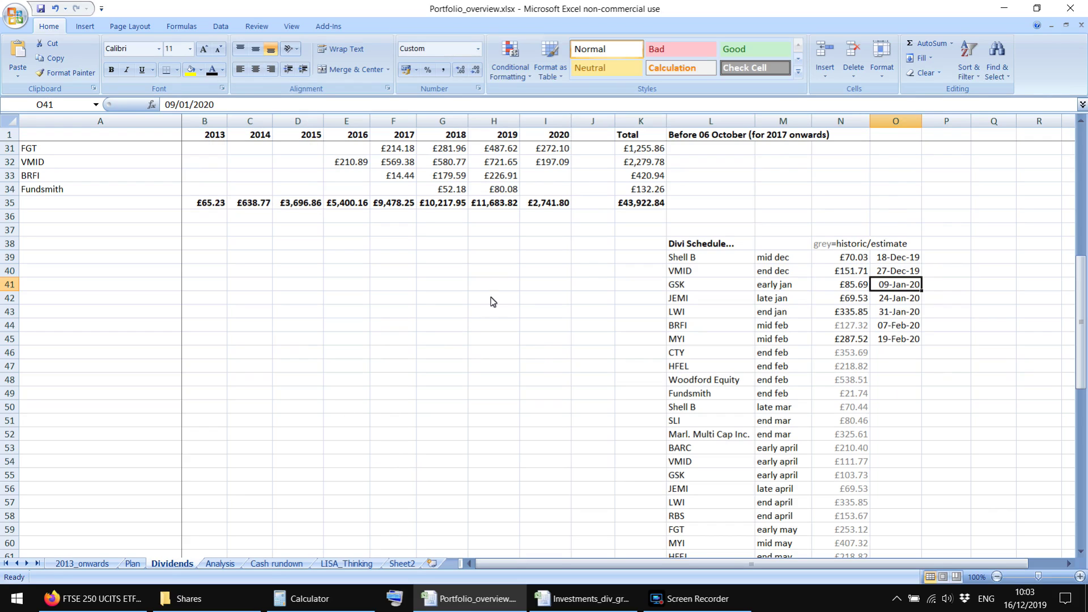
On the Plan sheet, drop 0.20835 from VMID's J8 dividend sum and append 0.20270
click(132, 564)
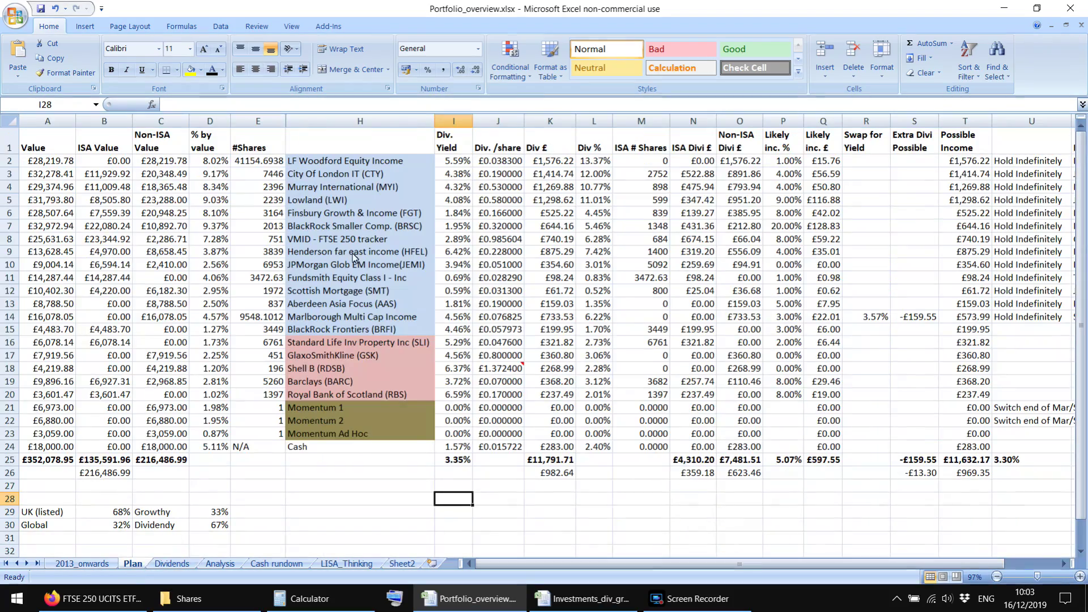
click(332, 240)
key(Right)
key(Right)
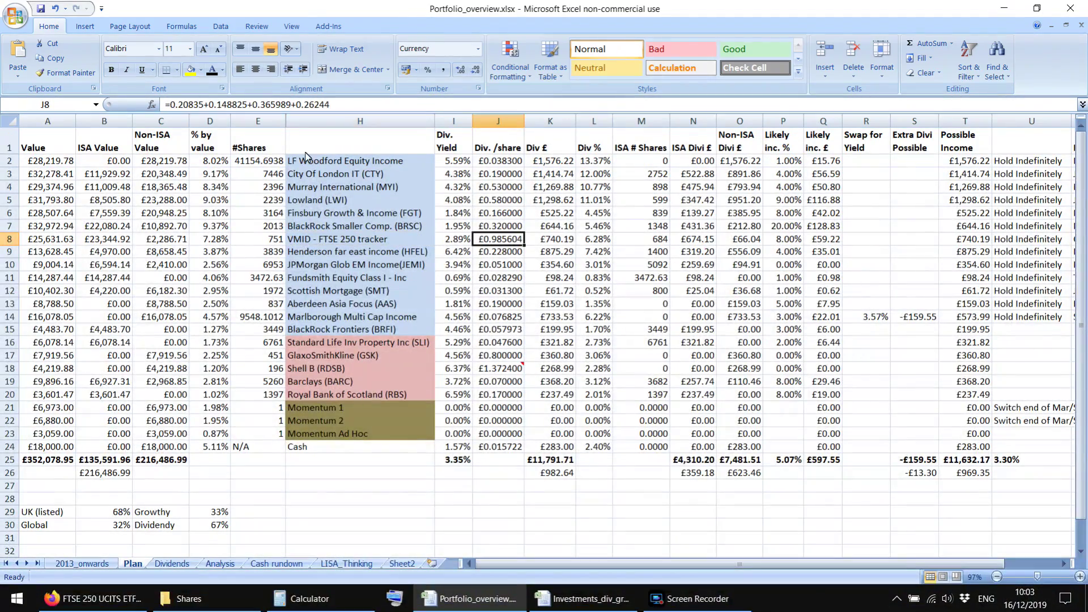
double_click(184, 104)
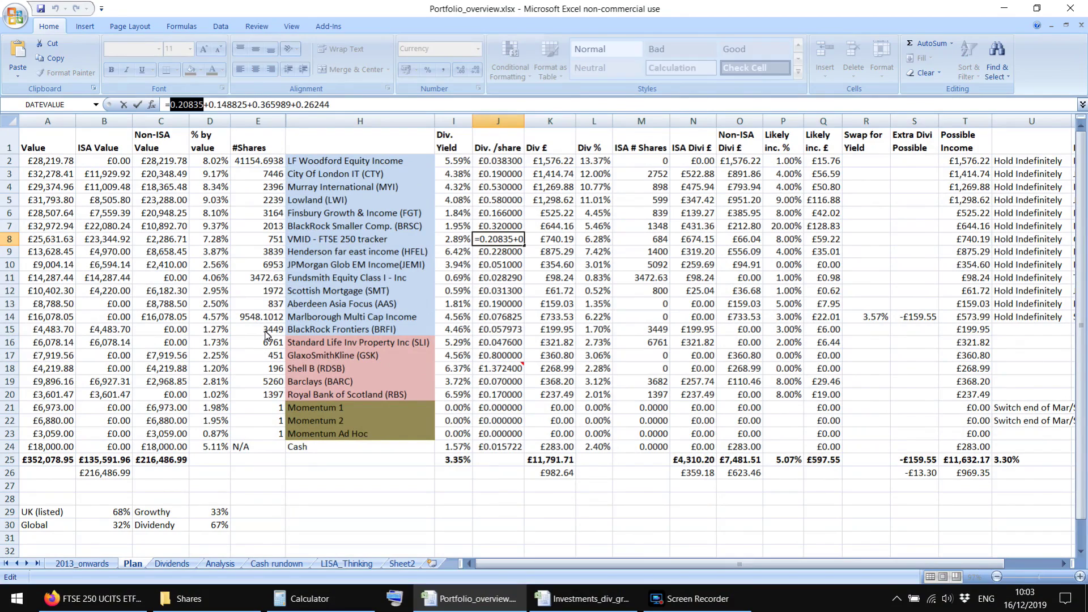
key(Delete)
key(Delete)
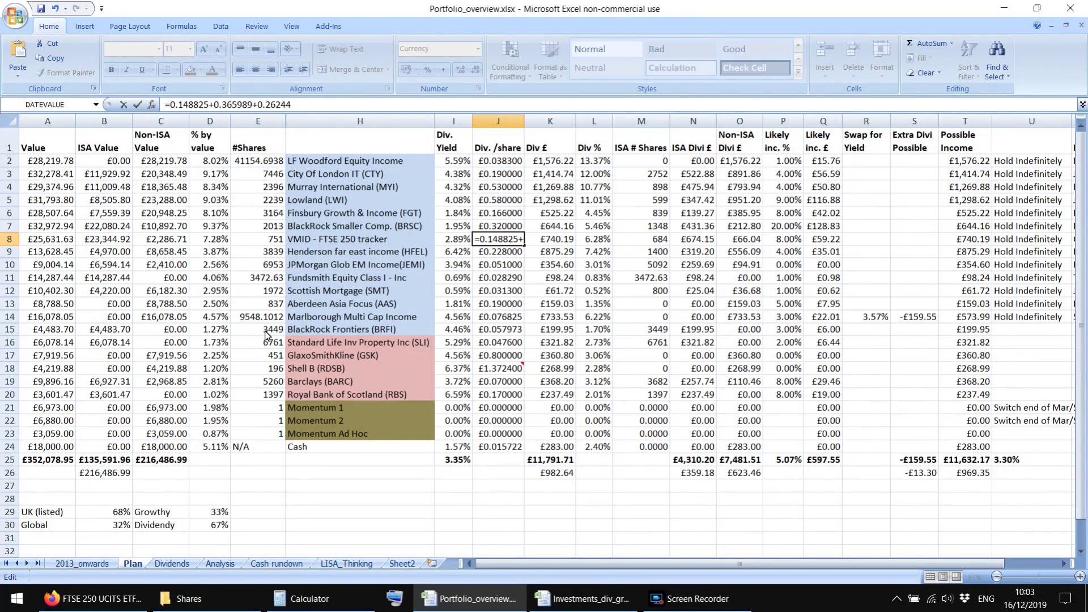
key(End)
text(+0.20270)
key(Return)
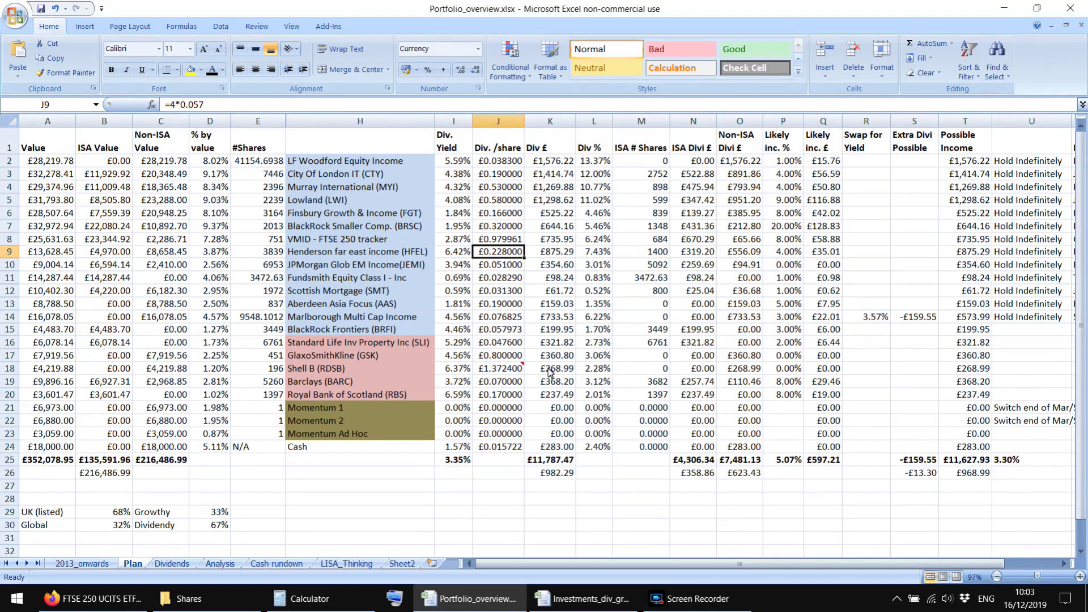
click(499, 240)
Verify against Vanguard and correct J8's last distribution to 0.202007, giving £0.979261
click(222, 564)
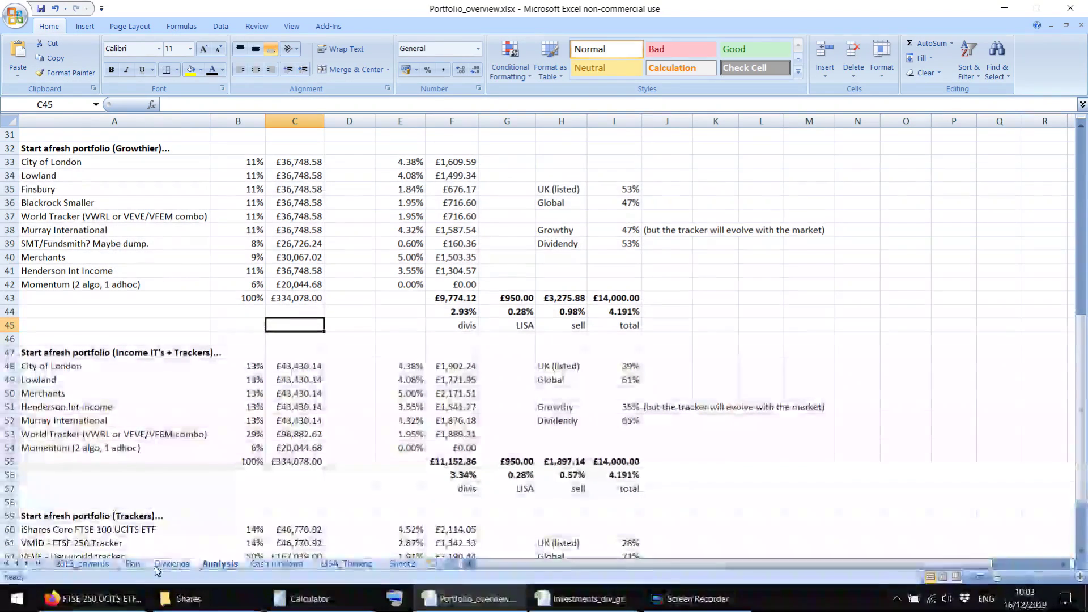
click(94, 606)
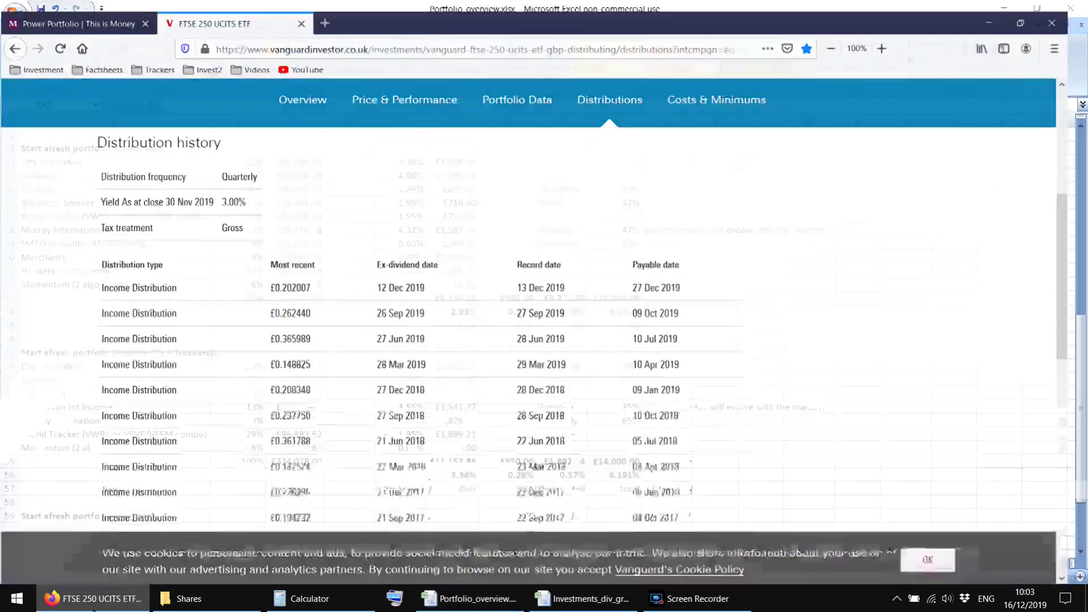
click(93, 606)
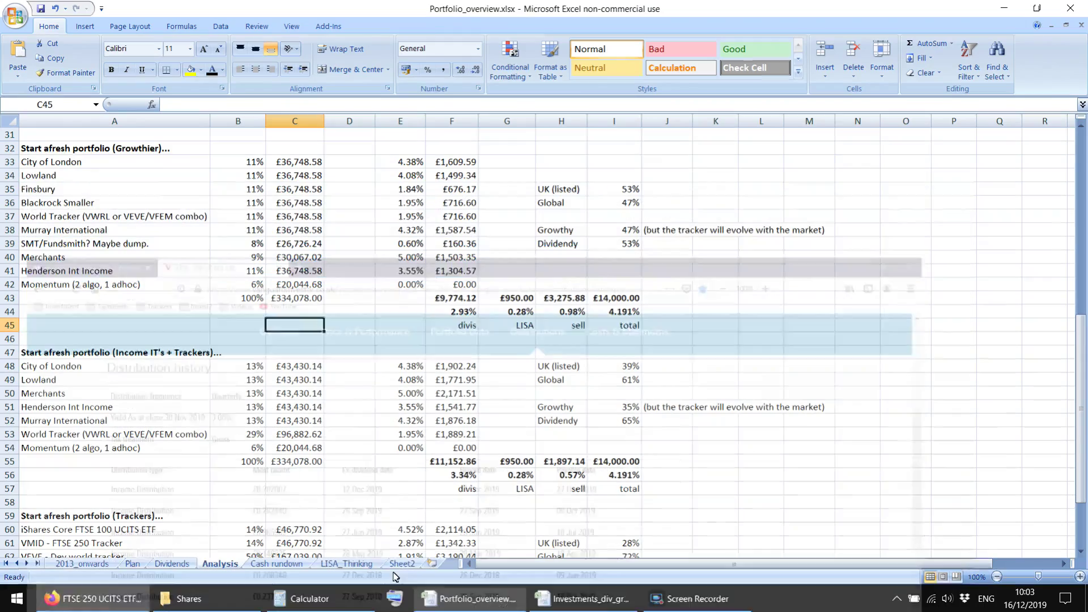
mouse_move(449, 598)
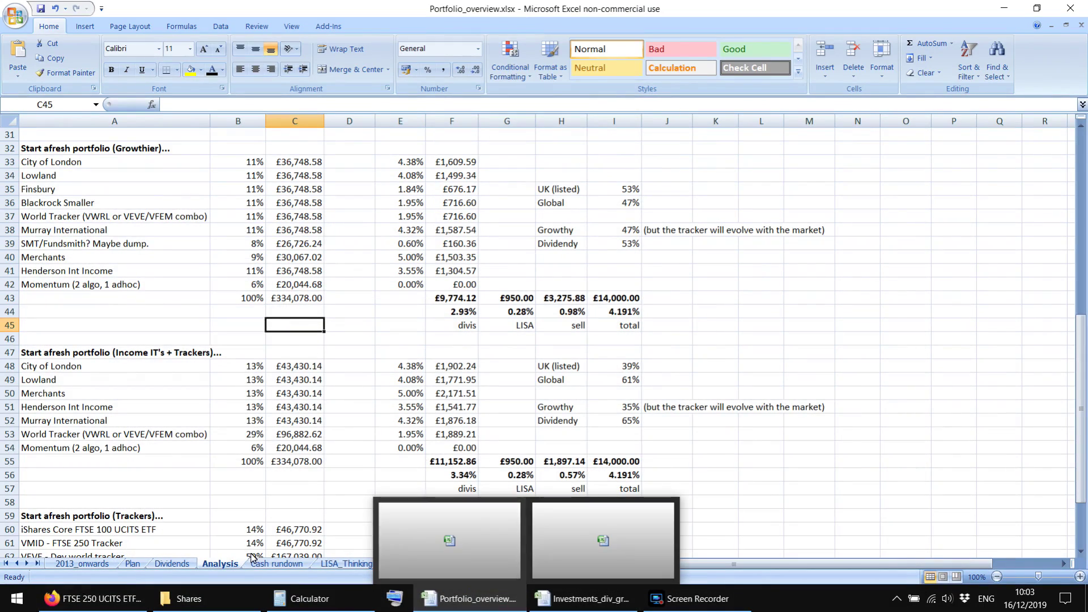
click(133, 563)
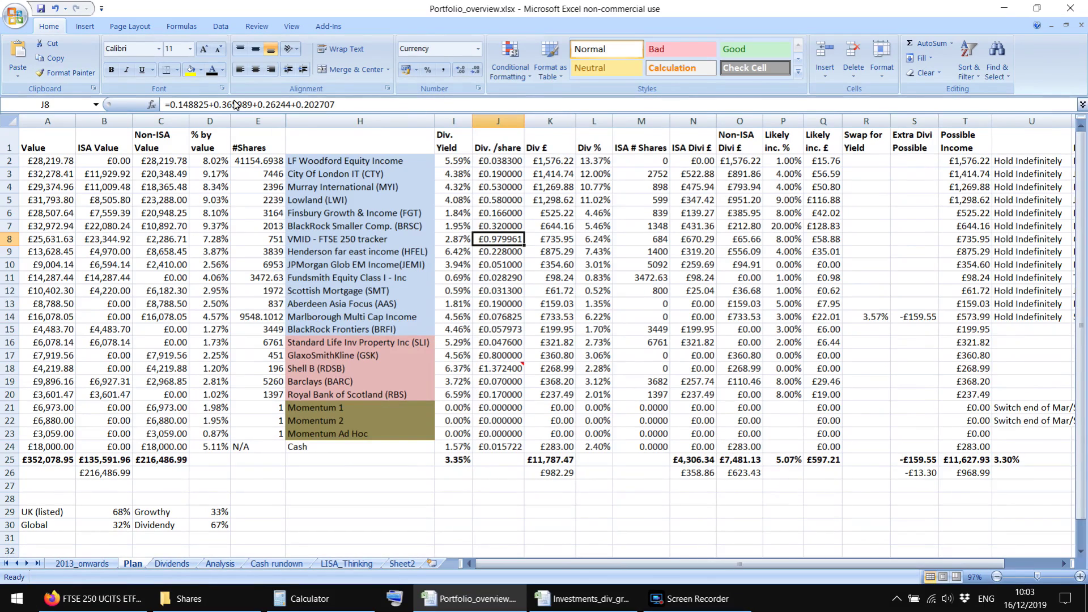
click(321, 104)
text(0)
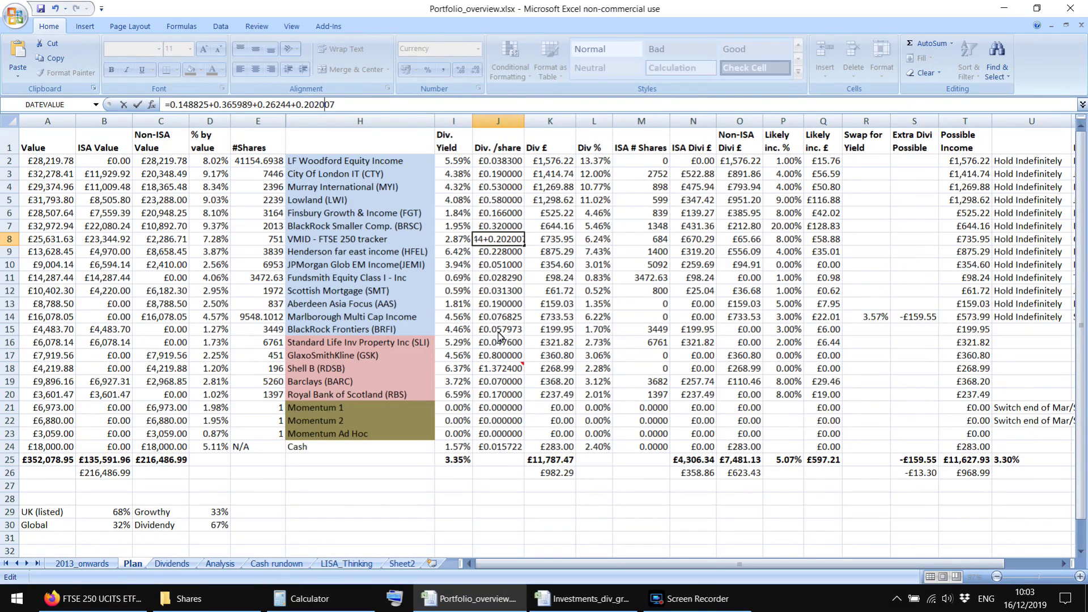
key(Return)
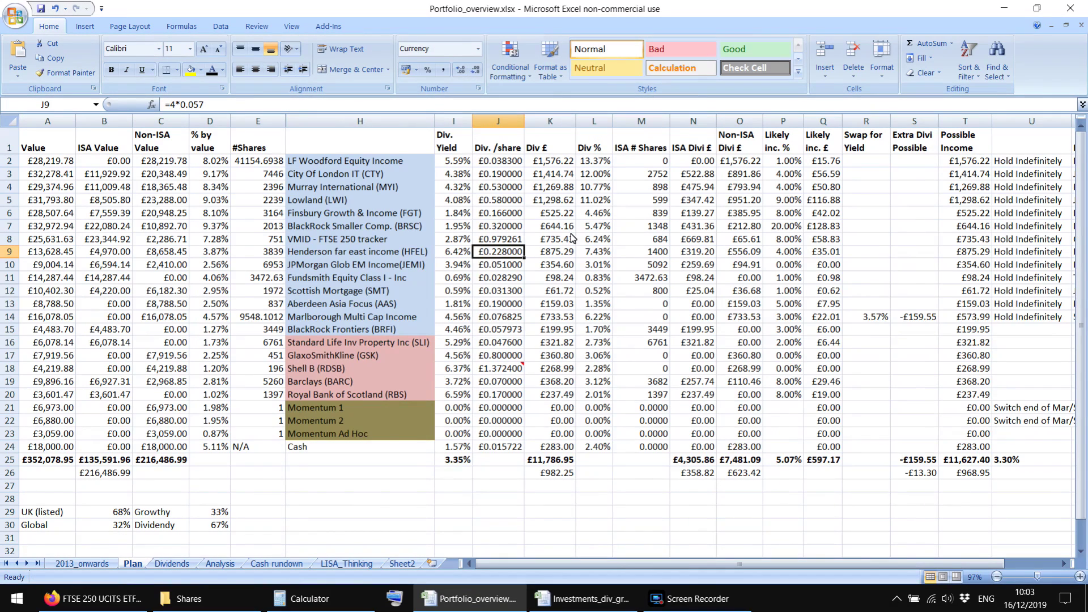
click(560, 247)
click(450, 486)
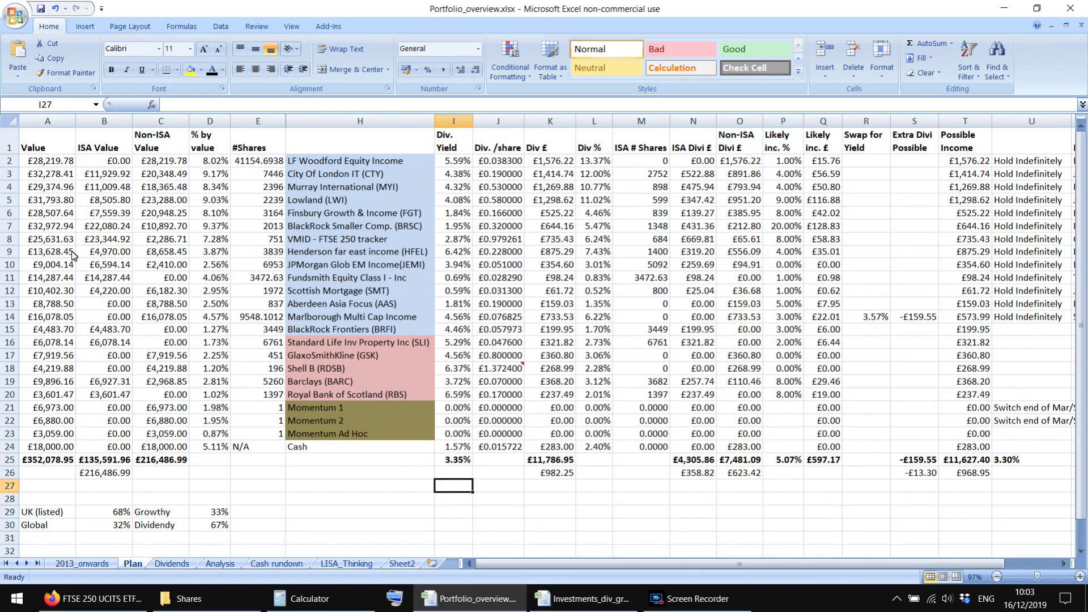
Save Portfolio_overview.xlsx and confirm N40 on Dividends reads 751 × 0.202007 = £151.71
click(164, 565)
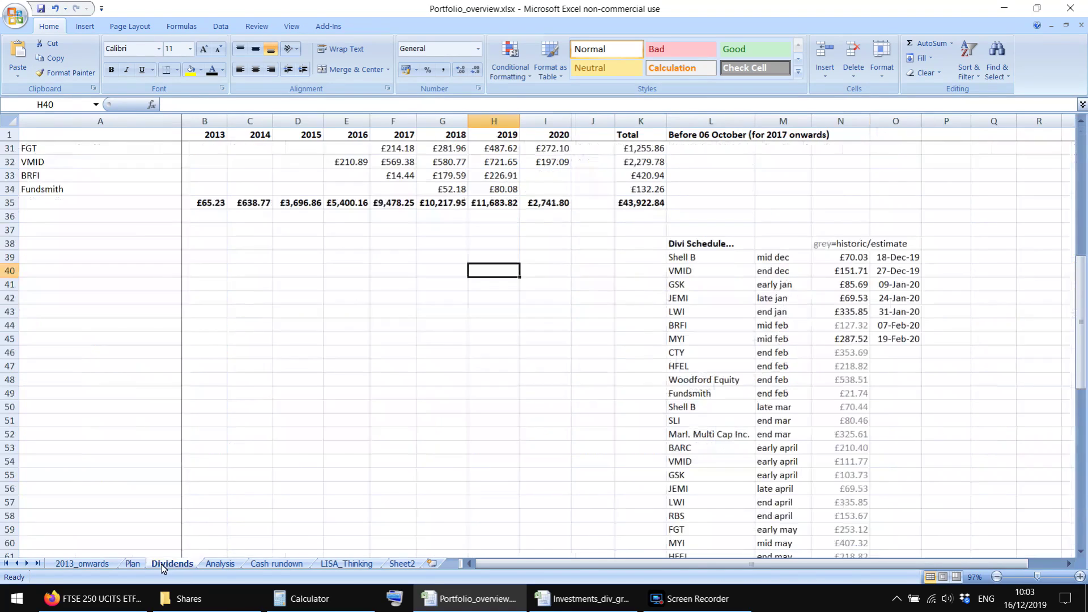
click(545, 259)
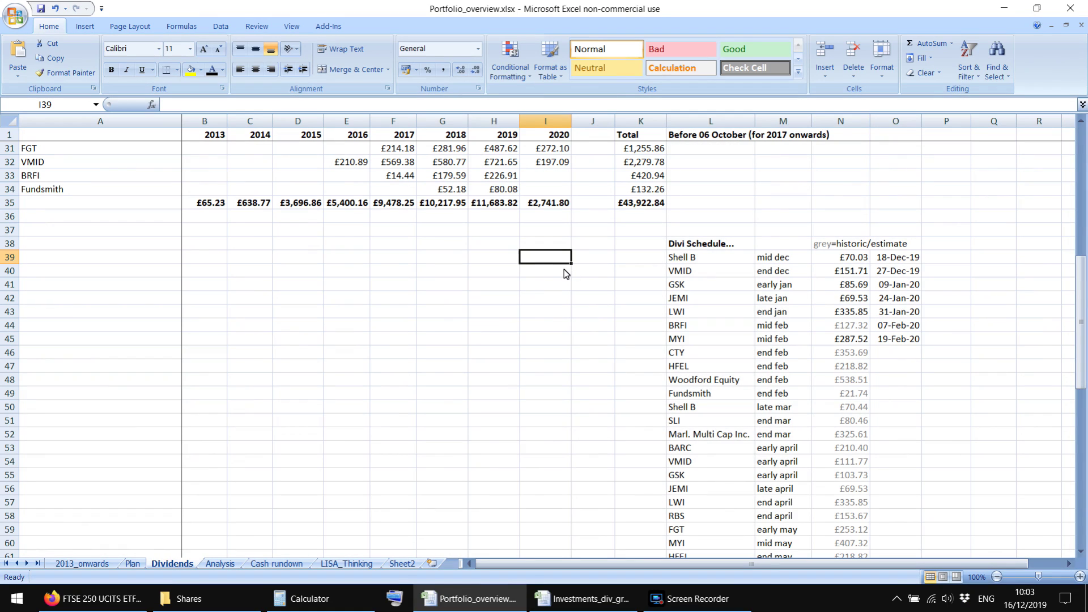
click(577, 325)
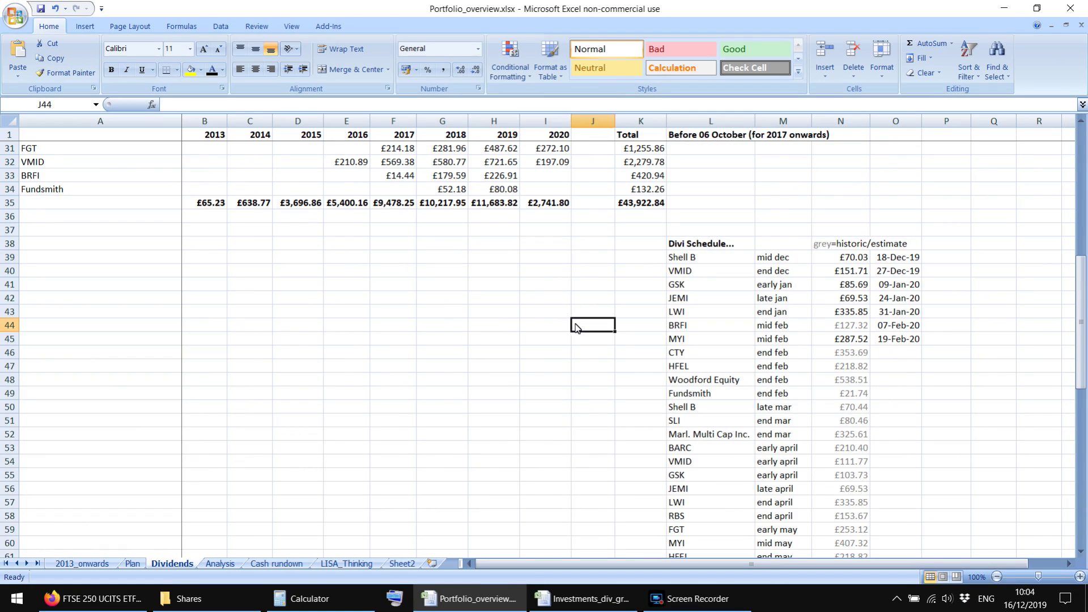
click(558, 270)
click(586, 273)
click(545, 273)
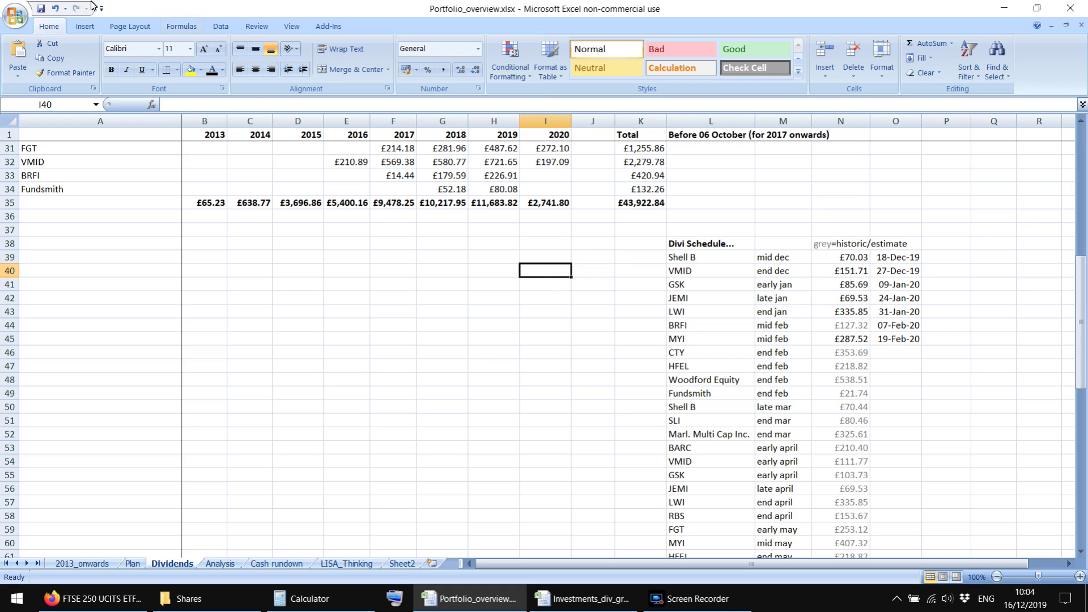
click(41, 9)
click(857, 272)
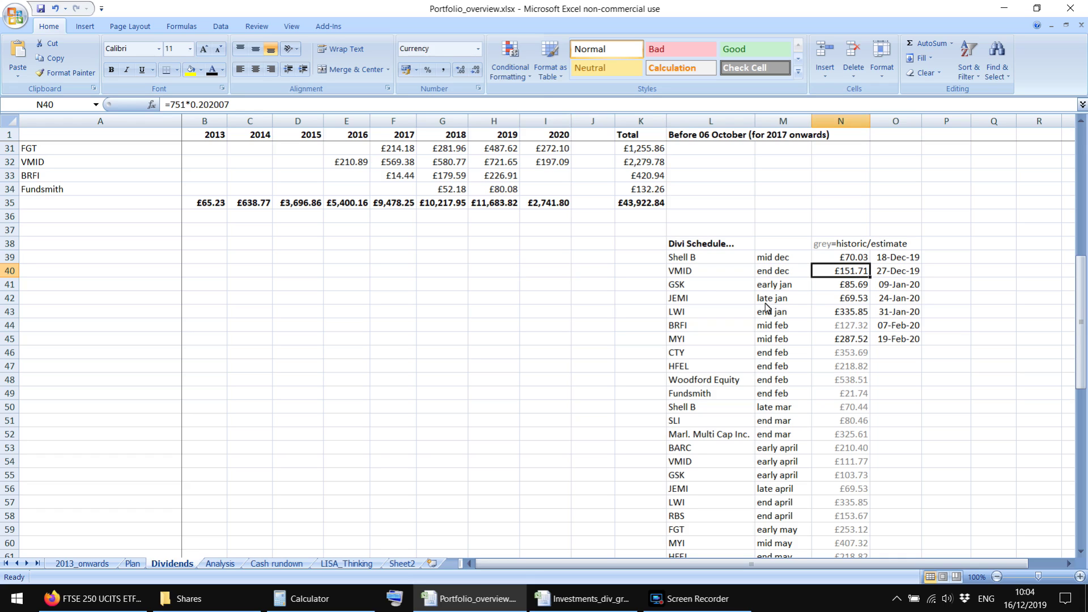
click(553, 275)
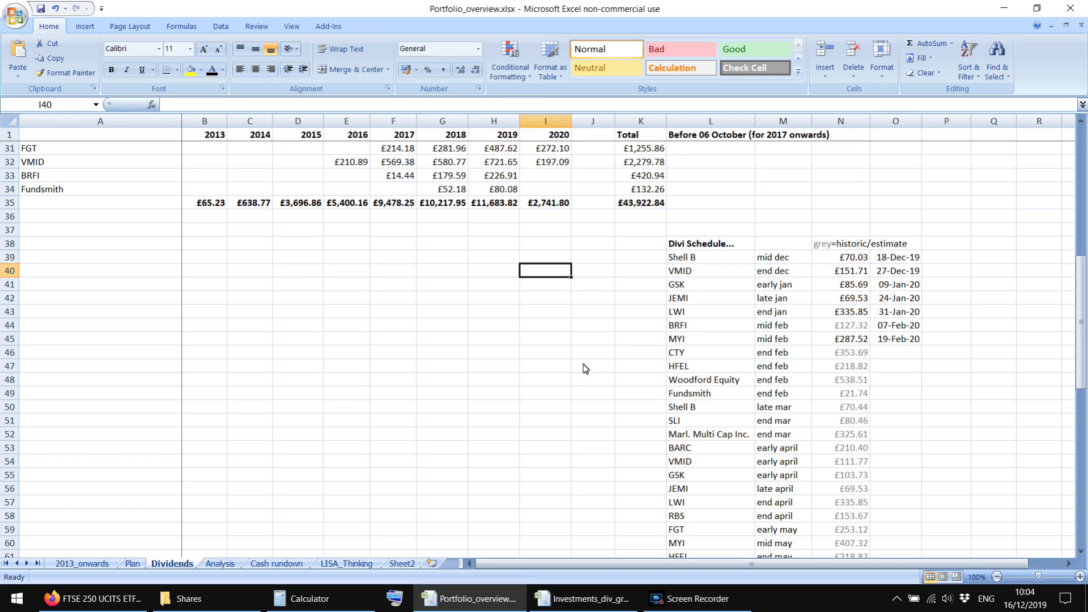
Review VMID's 2017–2019 dividends on Investments_div_growth's Historic Divis sheet, then close that workbook
key(alt+Tab)
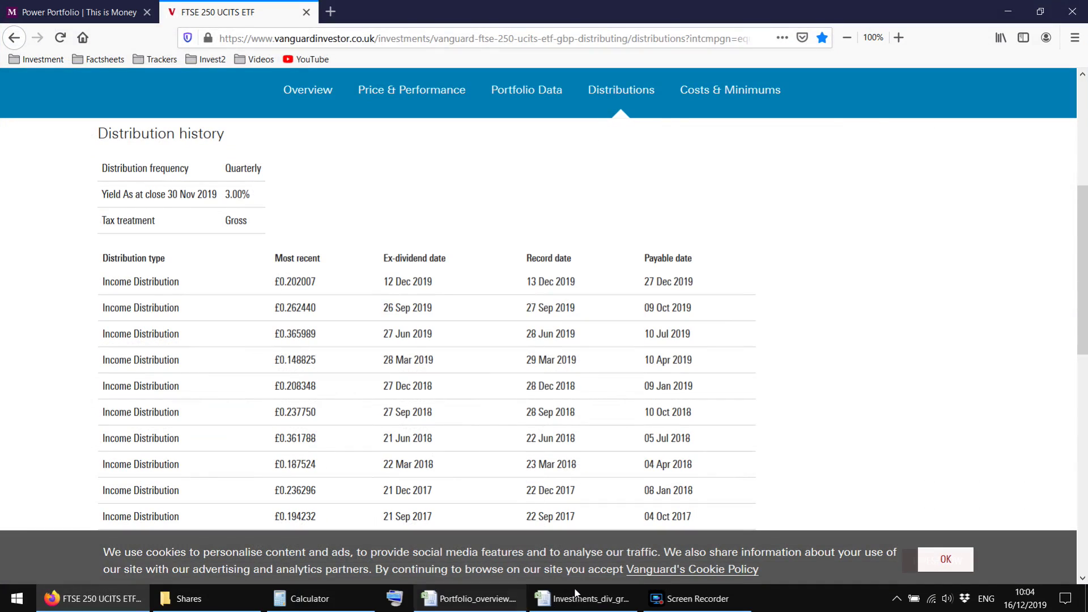
key(alt+Tab)
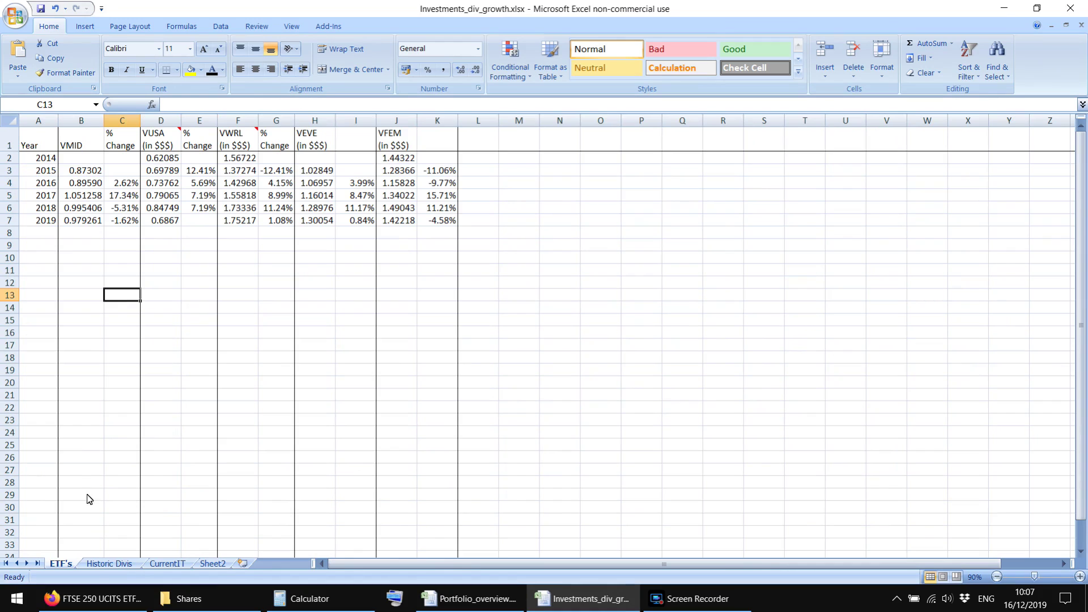
click(99, 563)
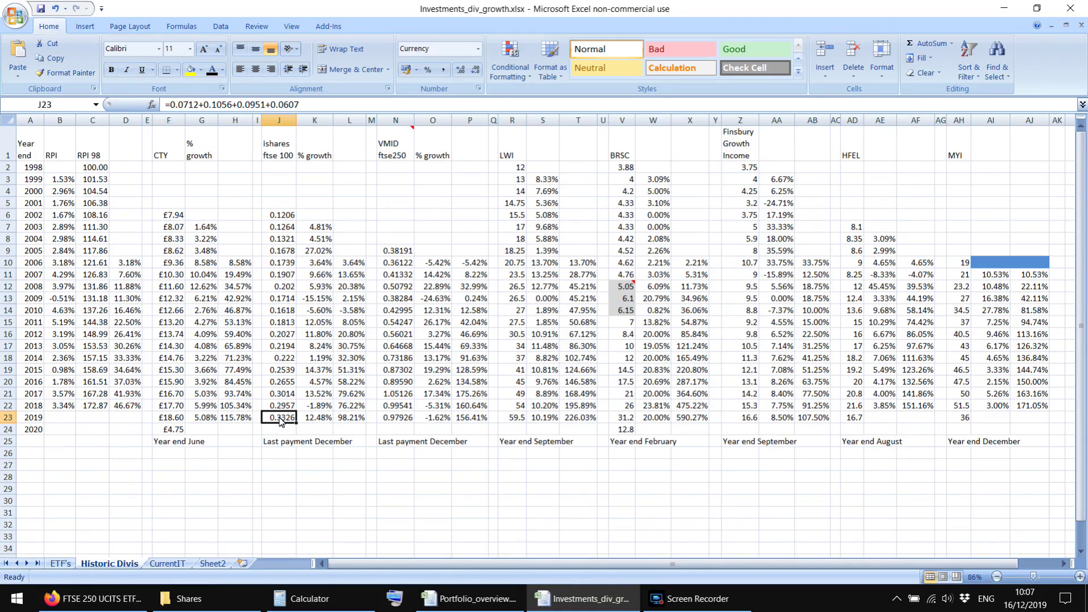
drag(399, 422, 472, 400)
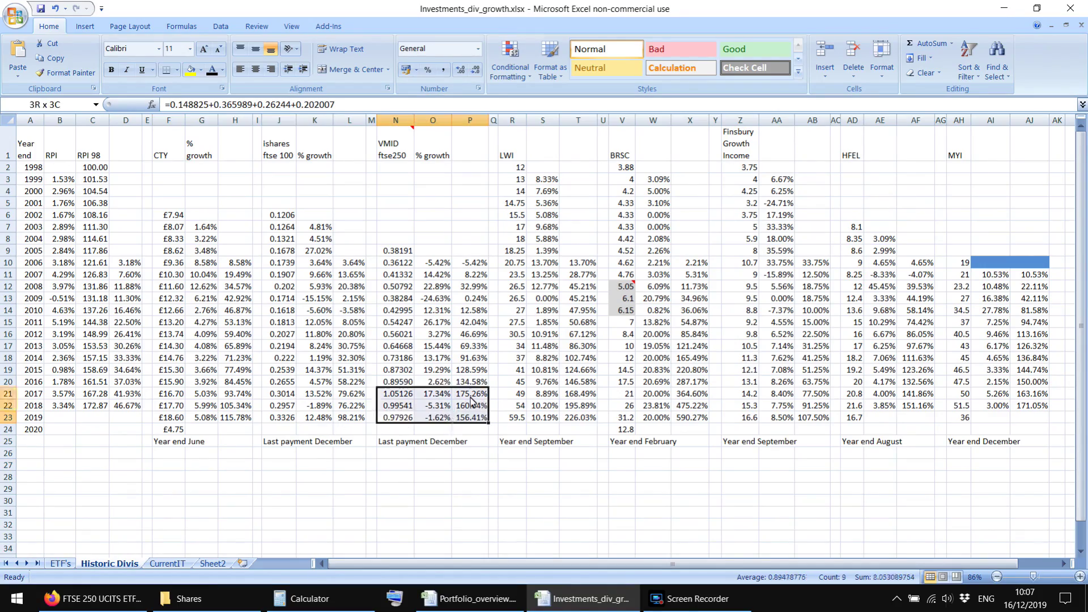
click(166, 466)
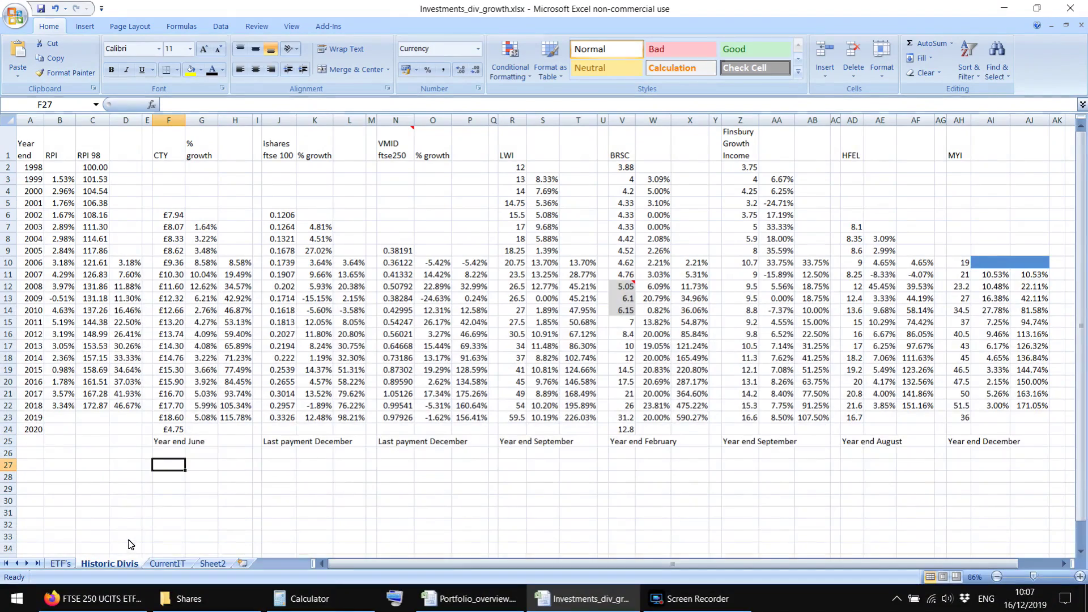
click(61, 563)
click(1070, 8)
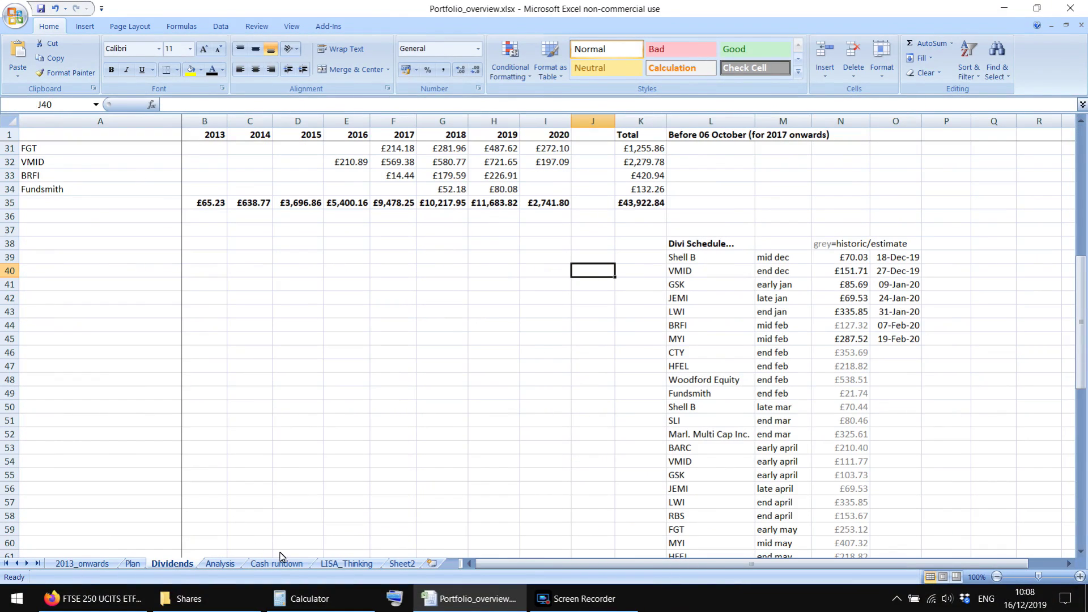
click(220, 563)
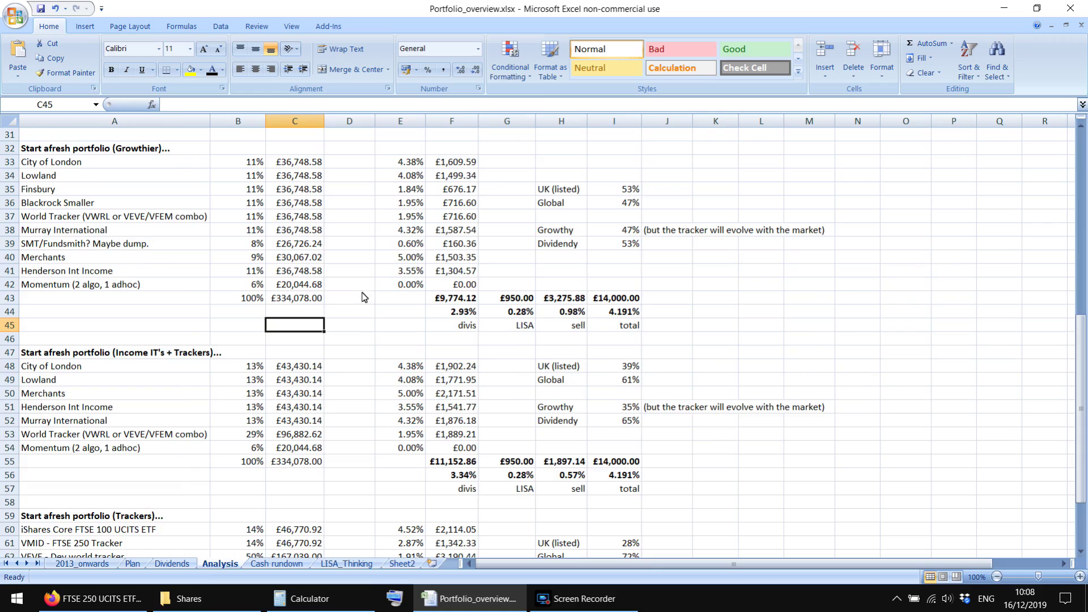
scroll(391, 436, up, 6)
scroll(393, 442, down, 6)
click(132, 563)
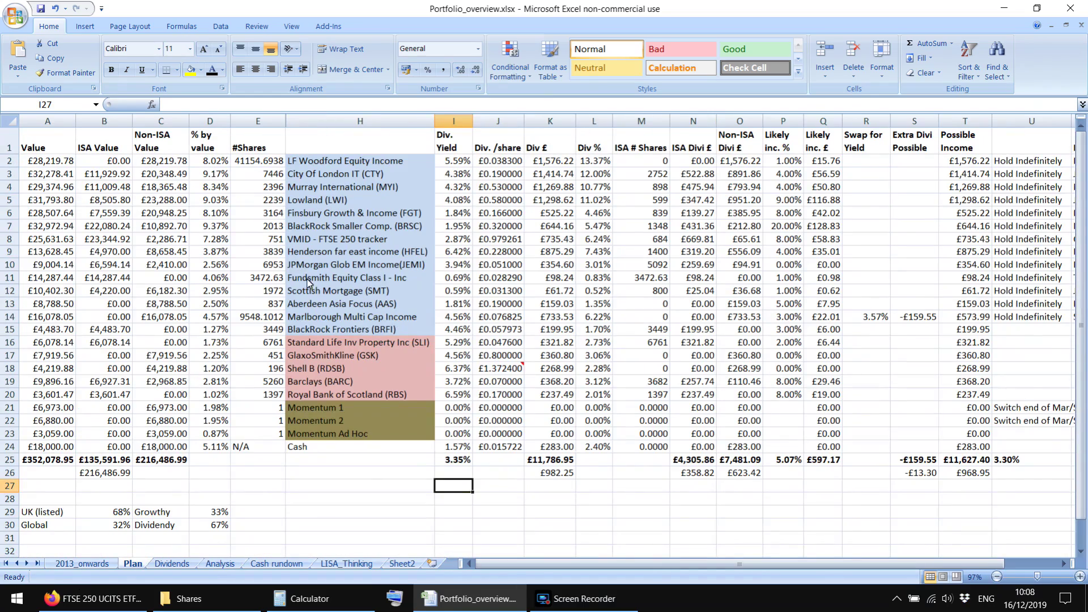
drag(59, 165, 595, 421)
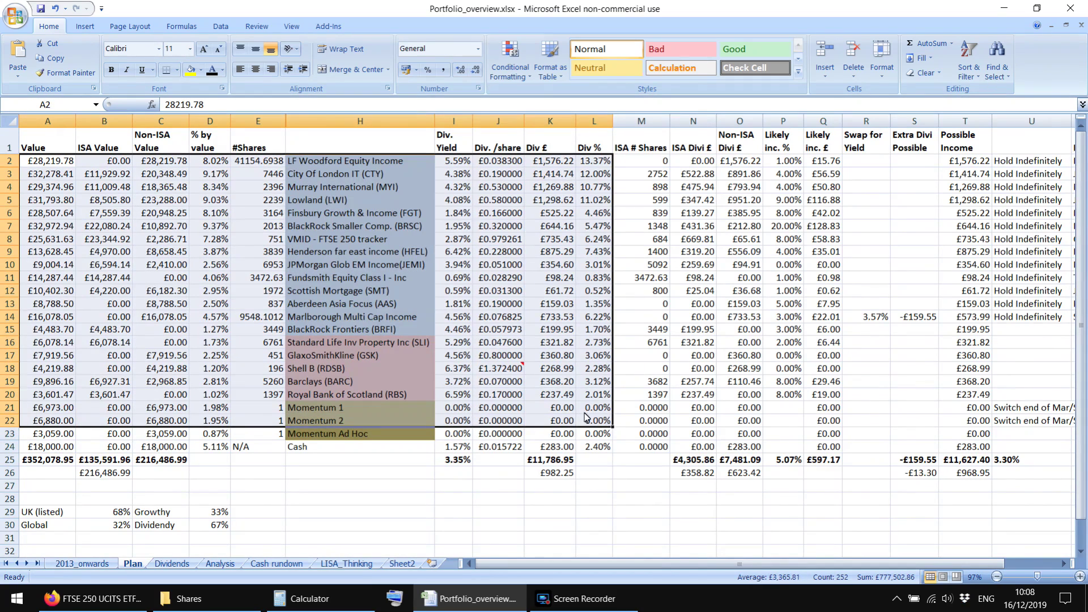
drag(368, 344, 50, 396)
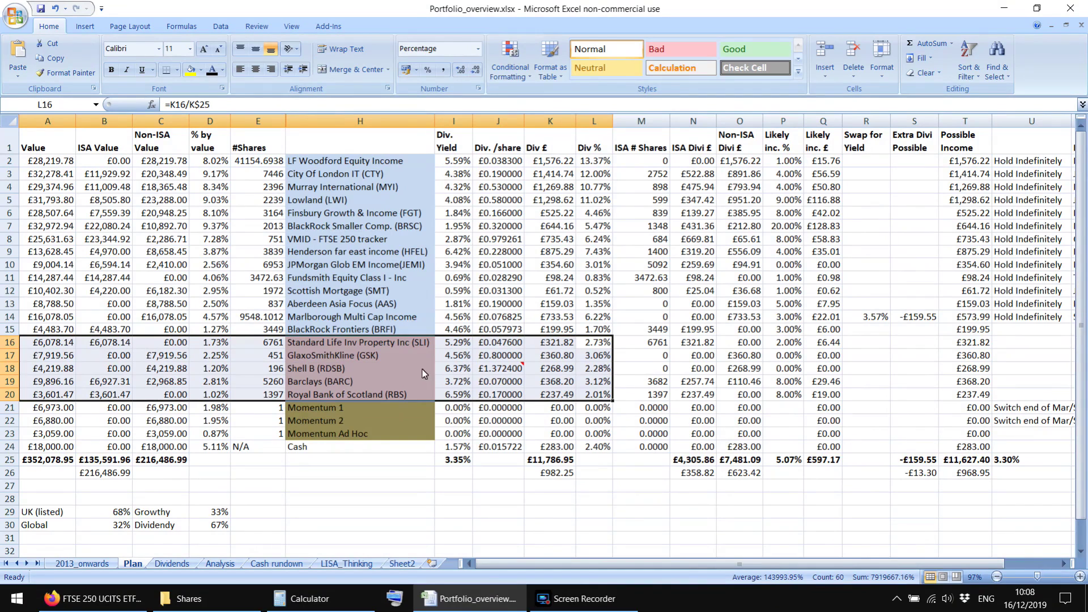
click(455, 305)
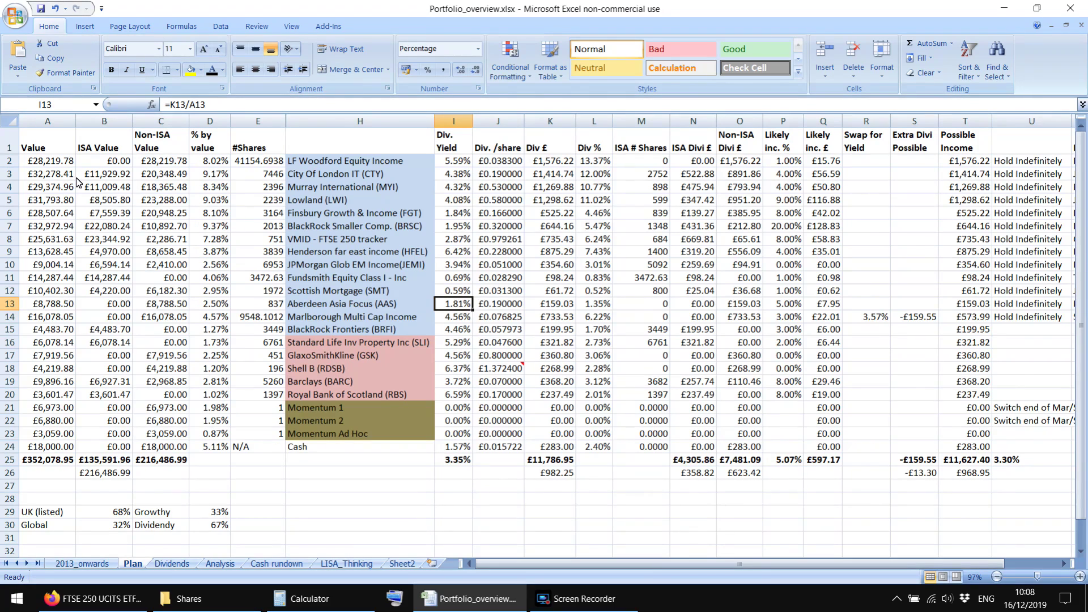
click(363, 330)
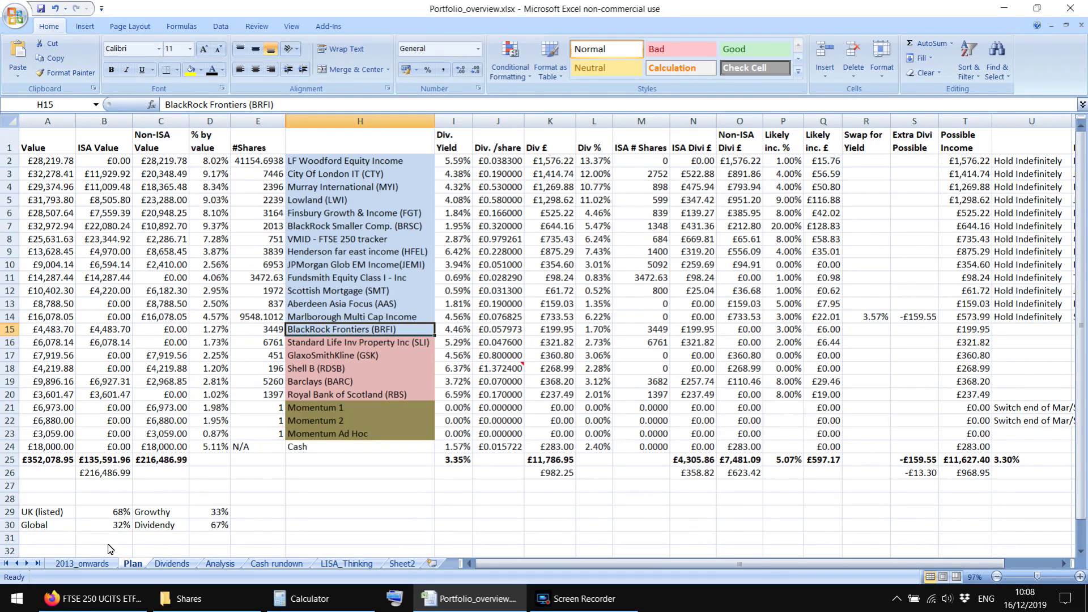
mouse_move(116, 517)
mouse_down()
mouse_move(19, 517)
mouse_move(111, 527)
mouse_up()
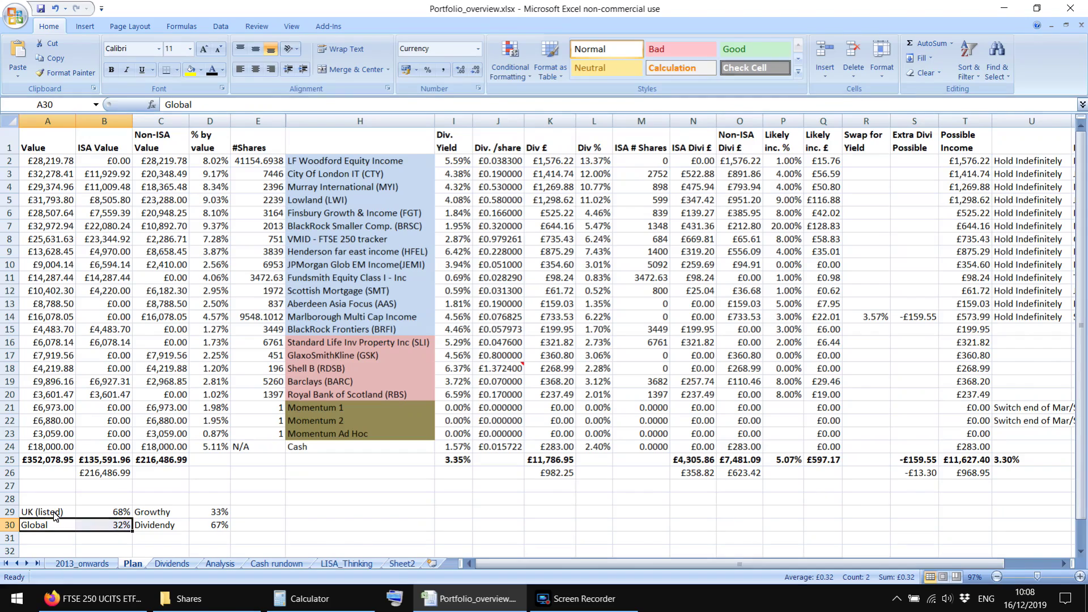
Inspect the UK (listed) 68% and Global share formulas and the CTY and Lowland holdings
drag(55, 512, 99, 511)
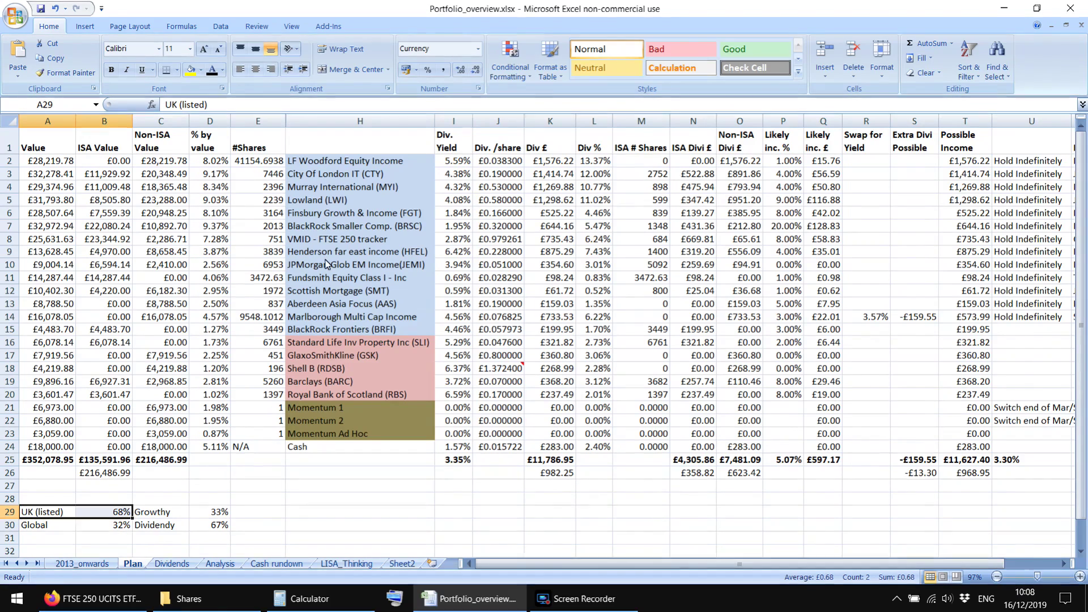
click(306, 179)
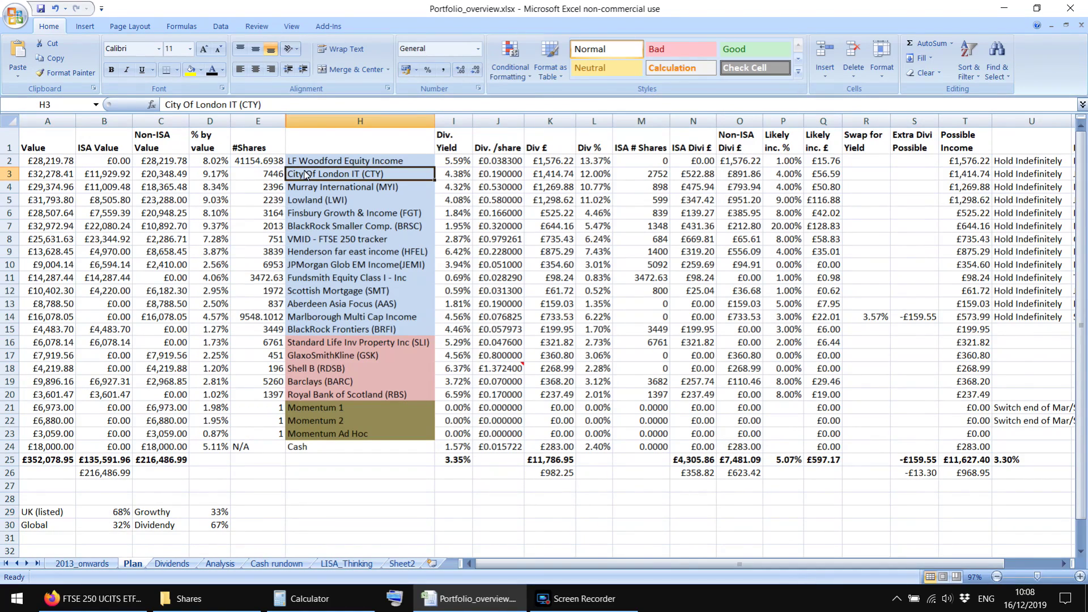
click(306, 204)
click(300, 175)
click(211, 487)
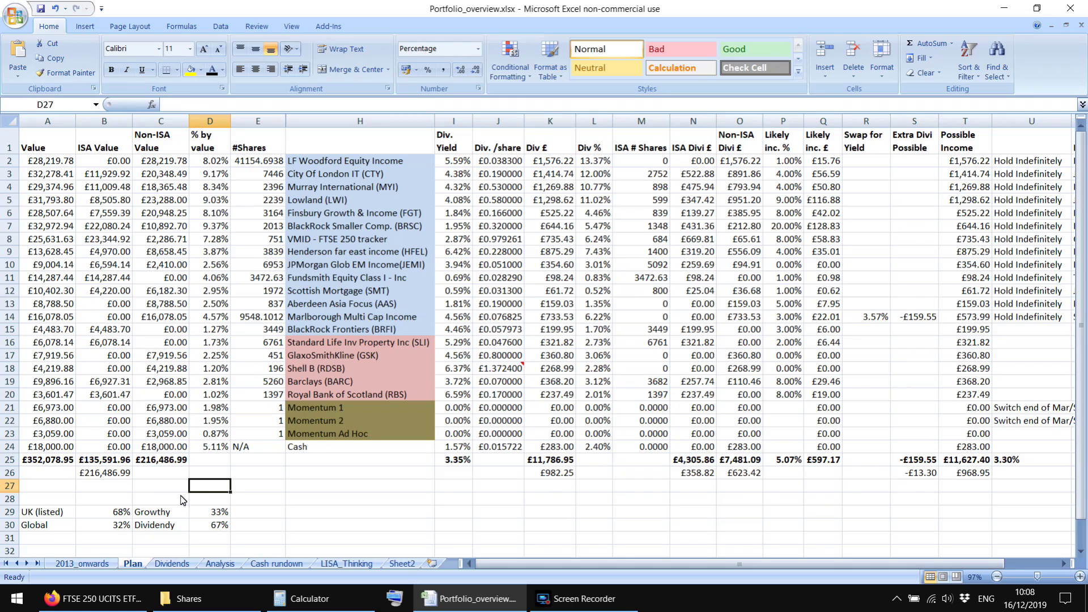
click(113, 513)
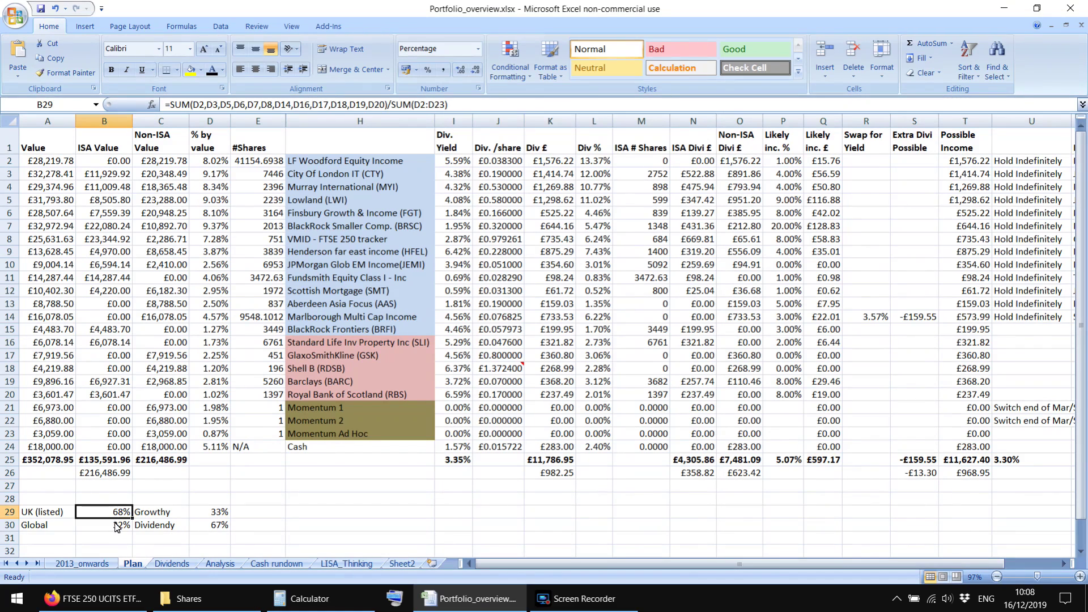
click(118, 525)
click(187, 486)
click(207, 489)
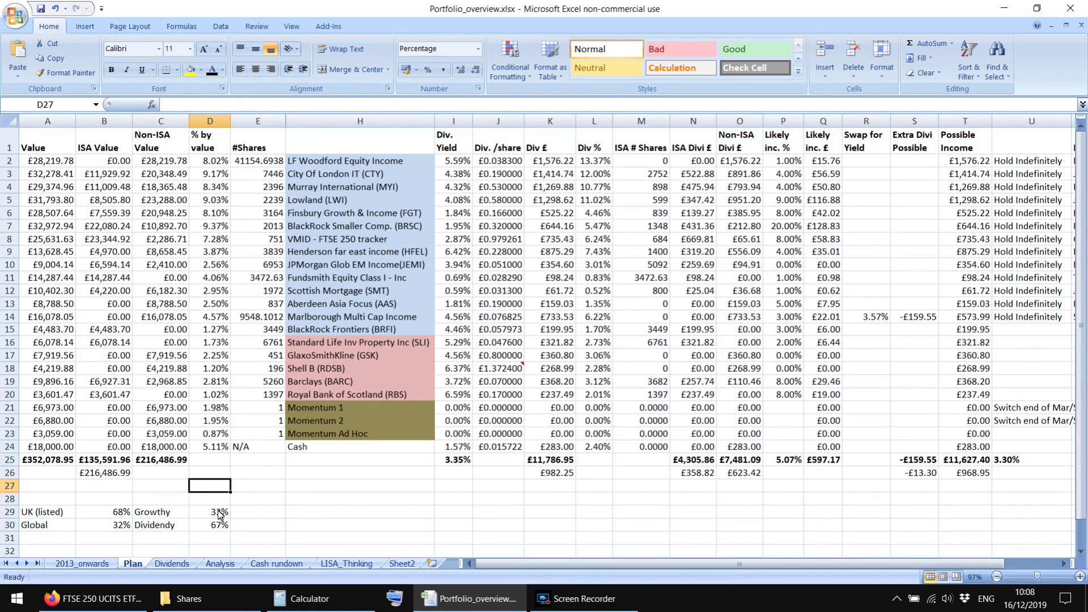
click(220, 513)
click(213, 468)
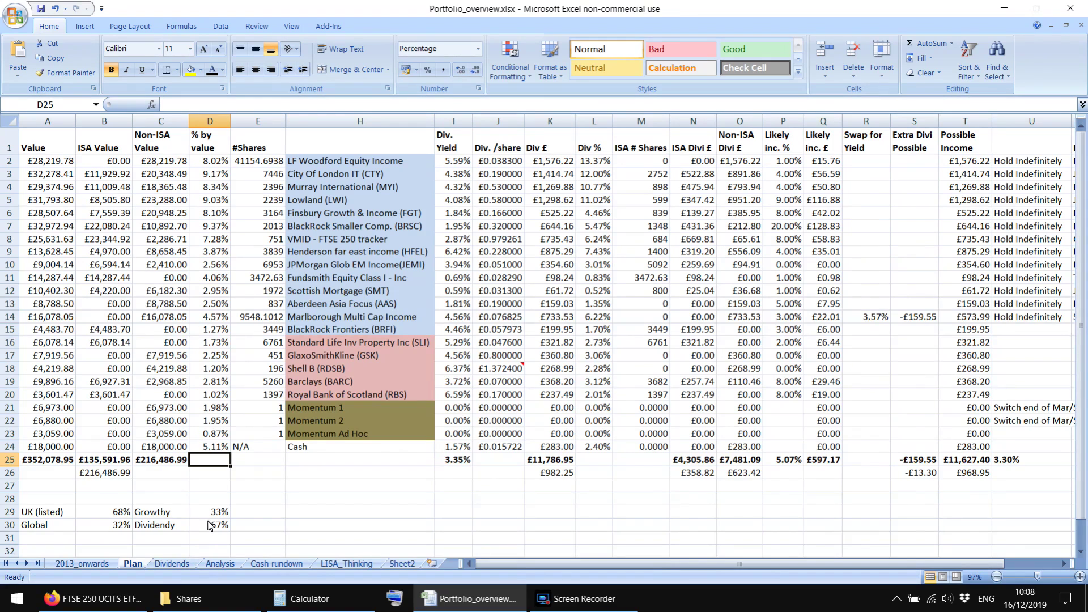
Review the Growthy 33% / Dividendy split formulas in column D
drag(213, 514, 146, 527)
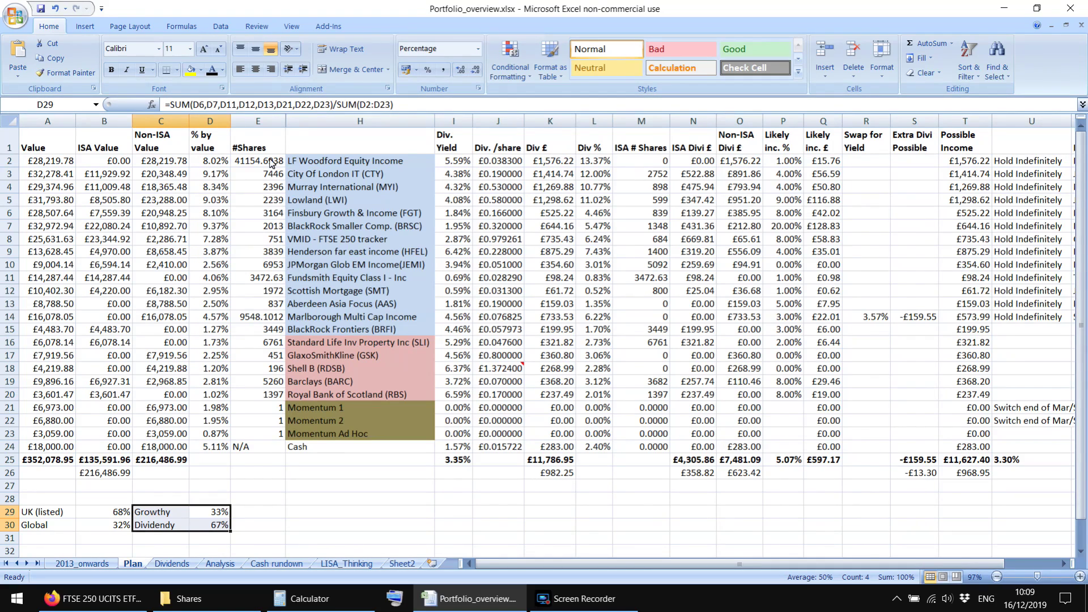
click(213, 487)
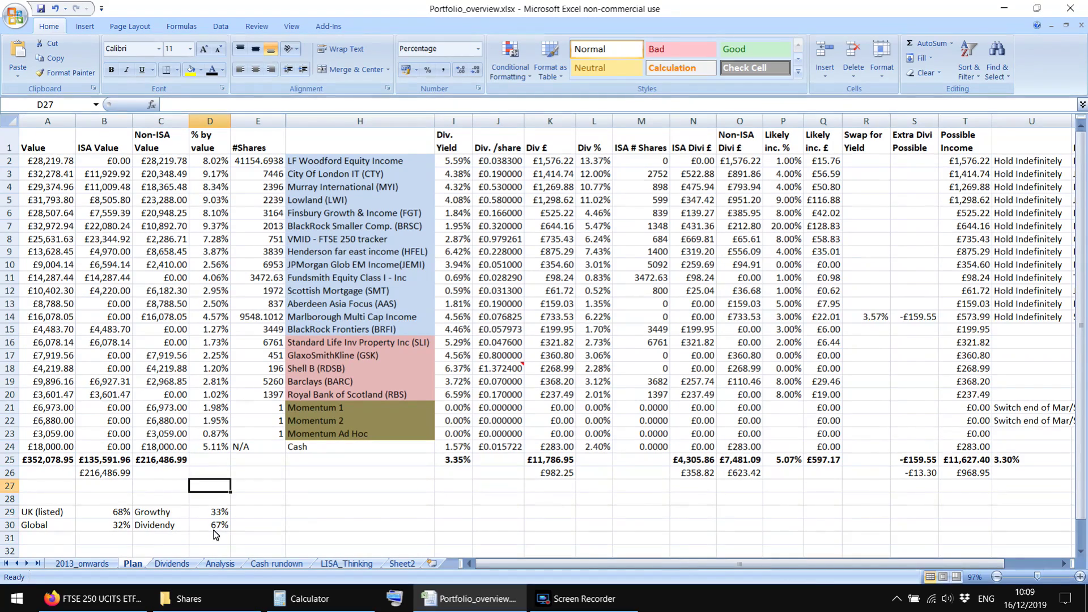
drag(215, 528, 169, 515)
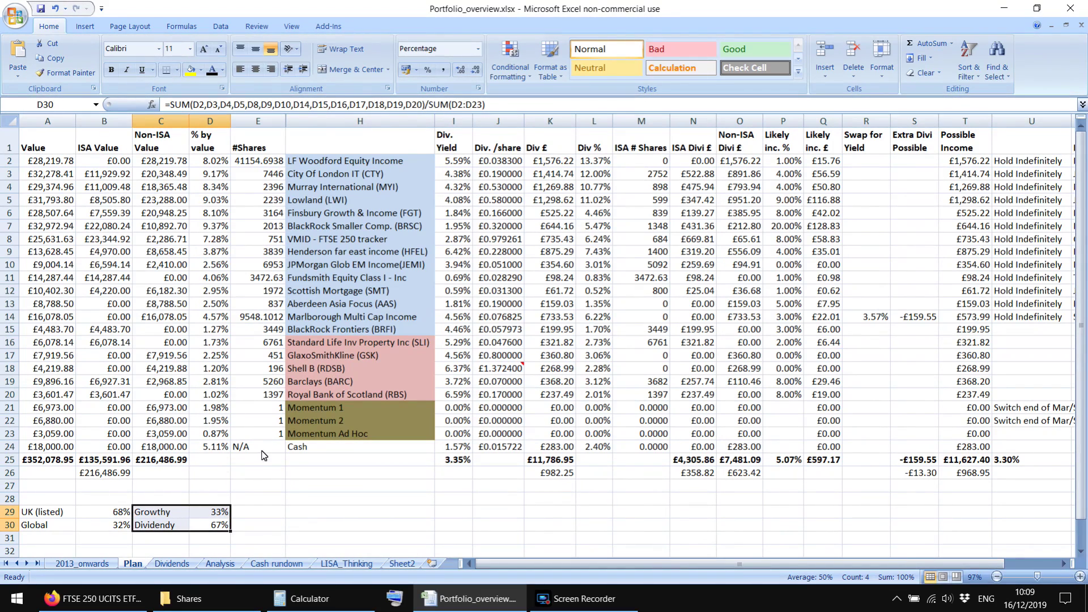
click(216, 489)
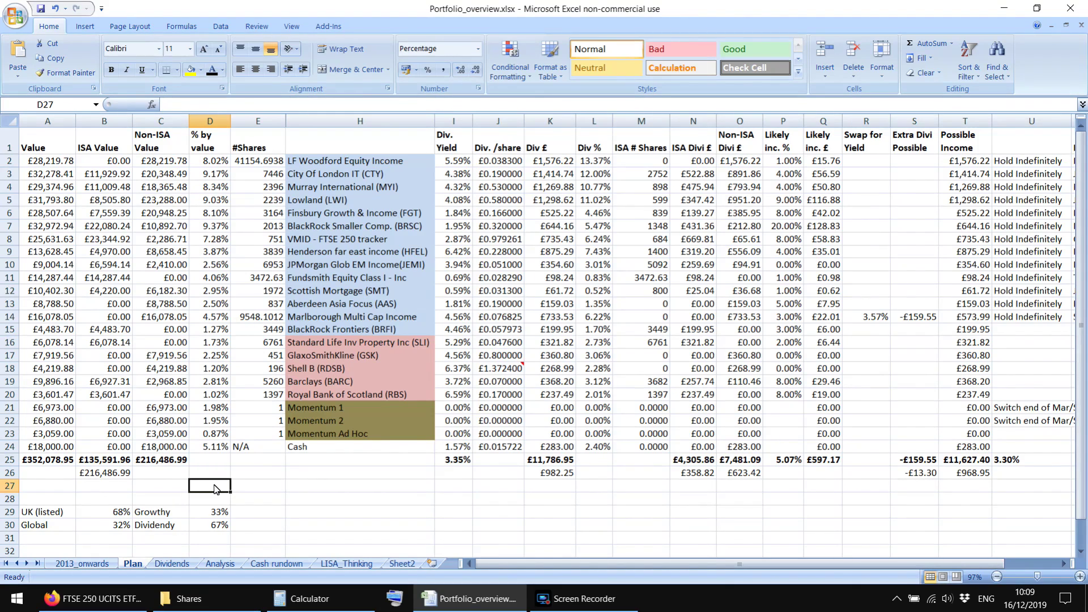
click(253, 474)
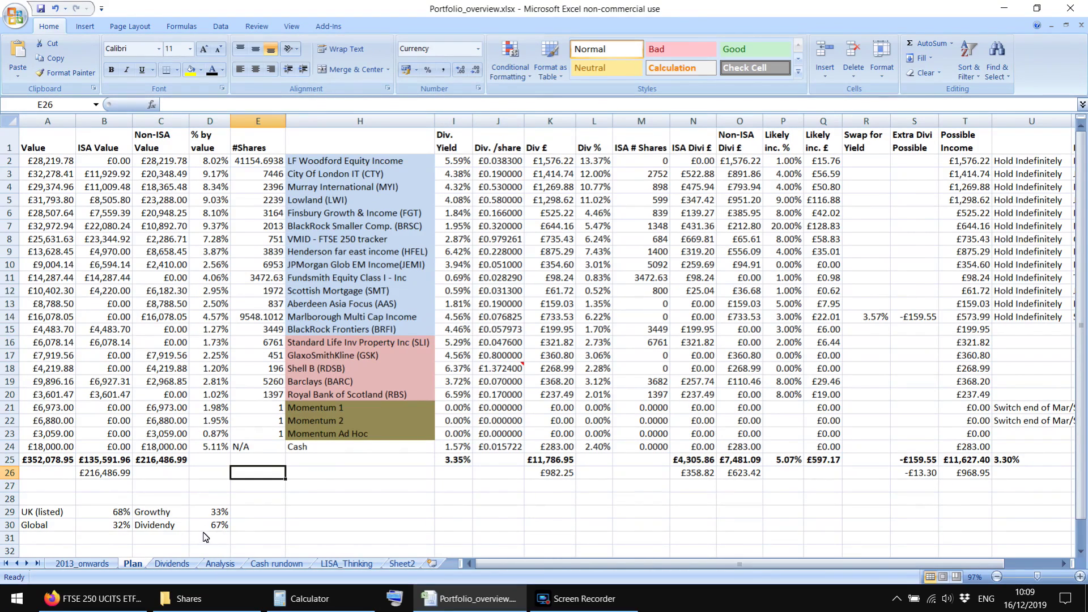
drag(208, 526, 160, 526)
click(213, 486)
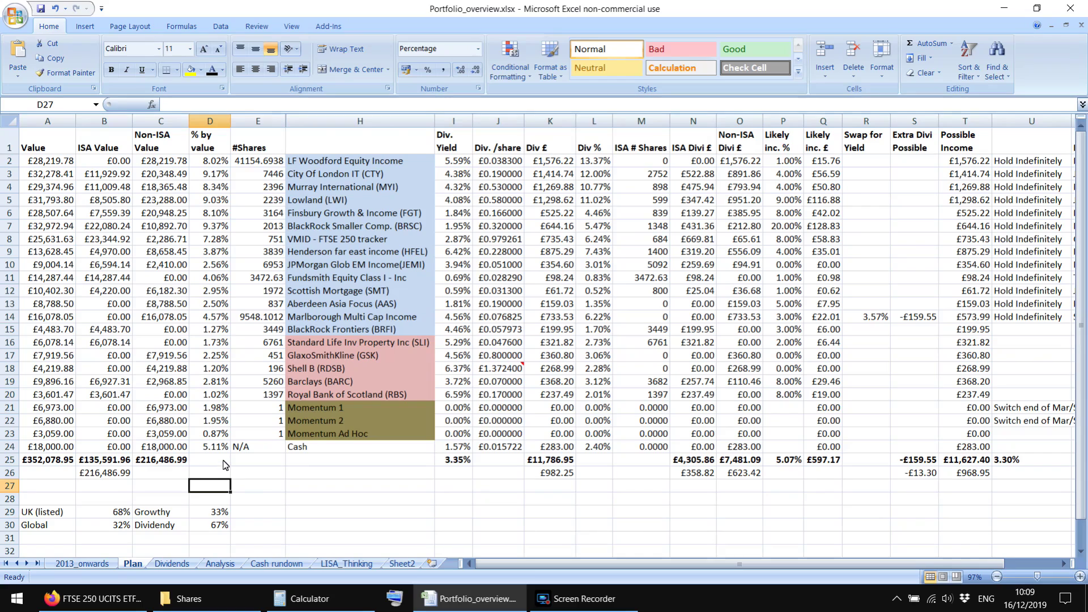
click(249, 486)
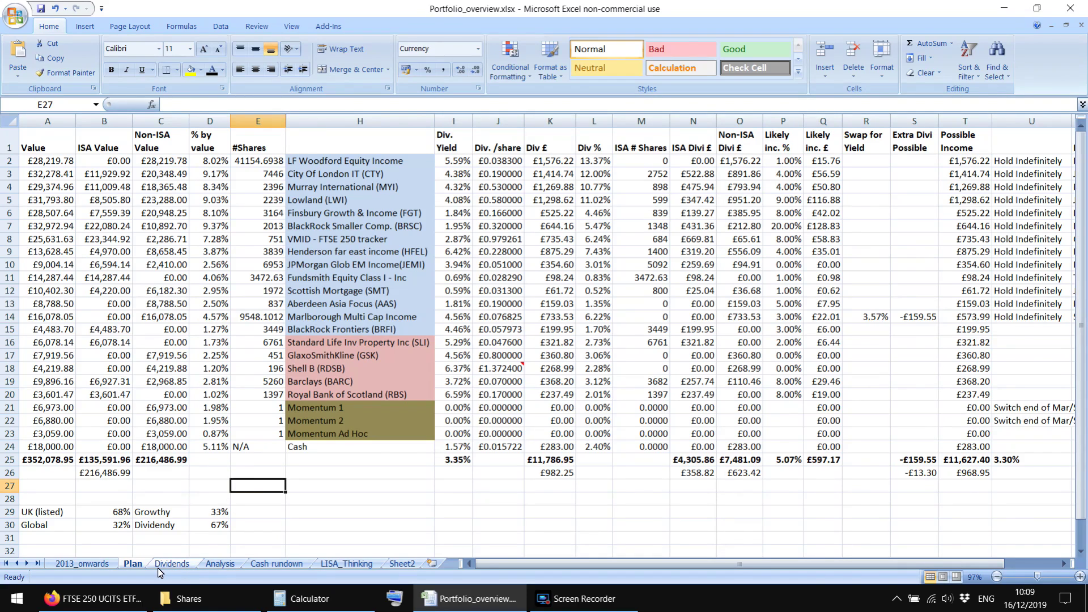
drag(218, 512, 184, 513)
click(242, 488)
Highlight the Fundsmith, Scottish Mortgage, three Momentum and Aberdeen Asia Focus holdings
drag(320, 278, 317, 291)
drag(306, 408, 221, 433)
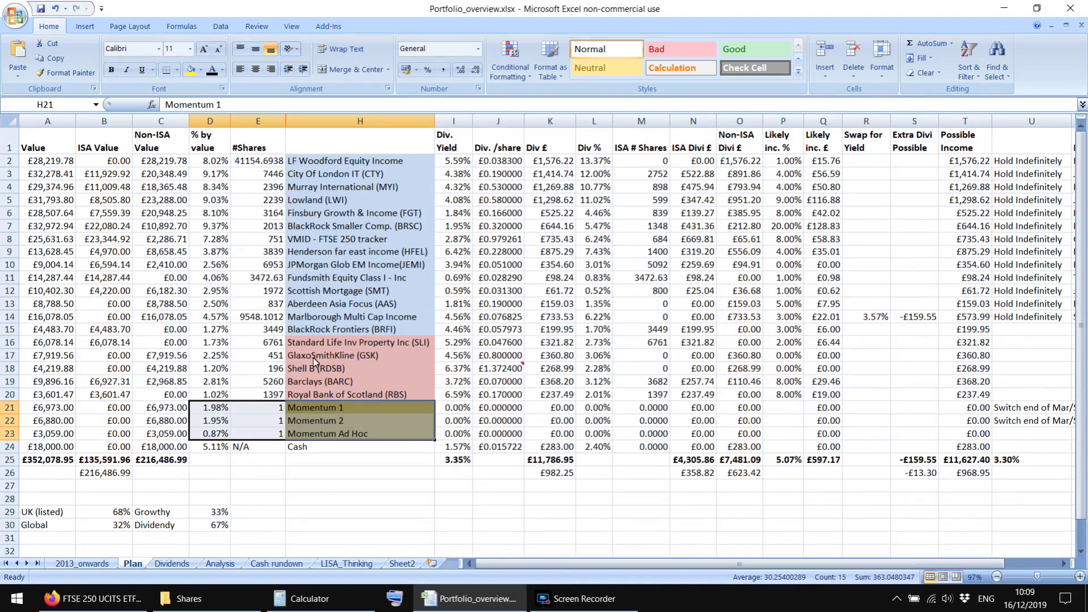
click(258, 471)
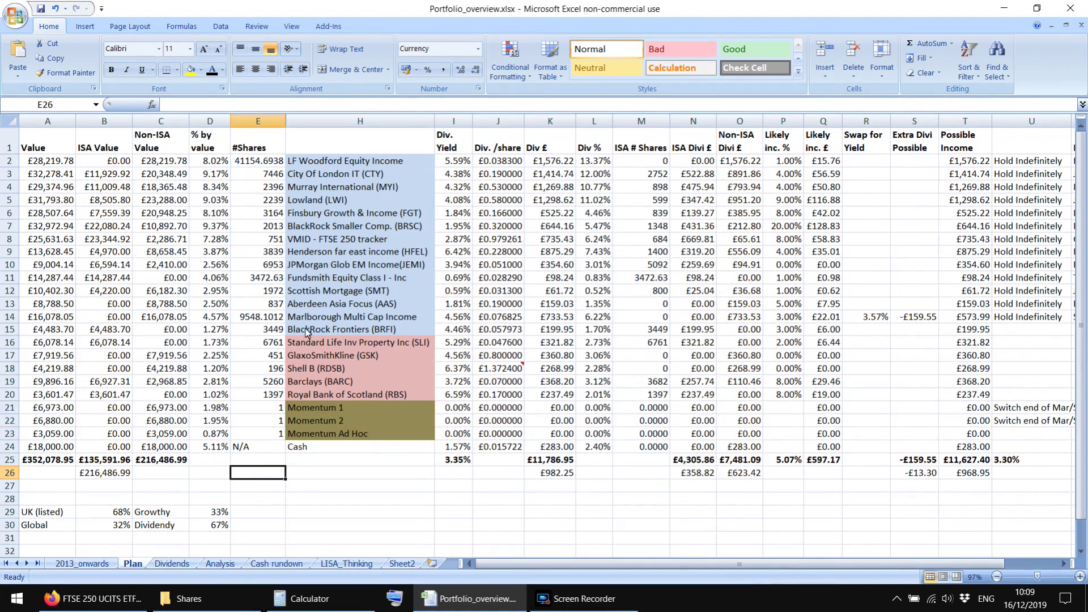
click(319, 306)
drag(320, 309, 181, 318)
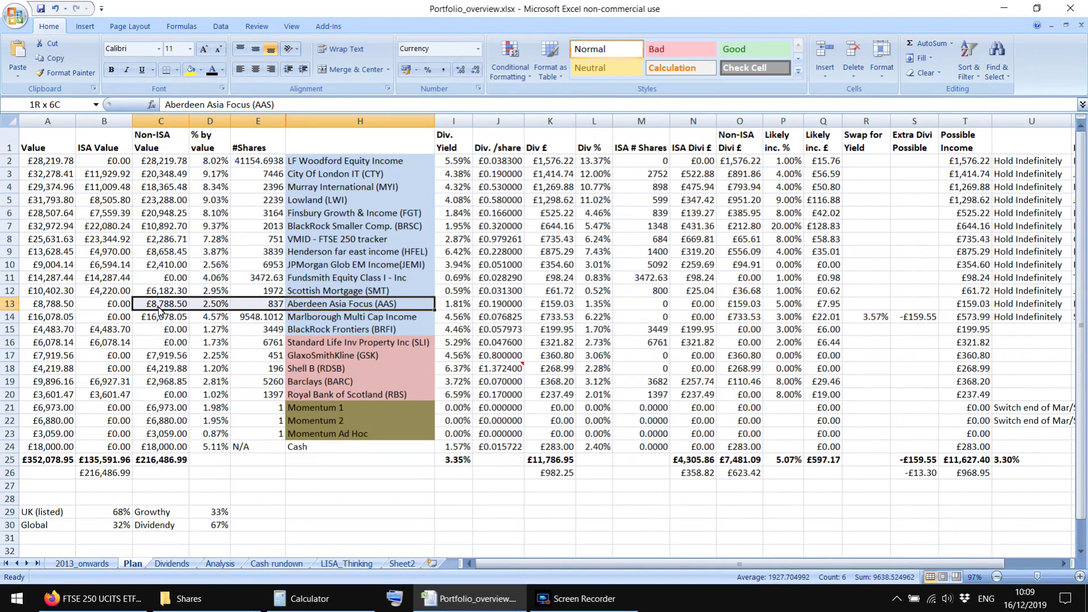
click(225, 487)
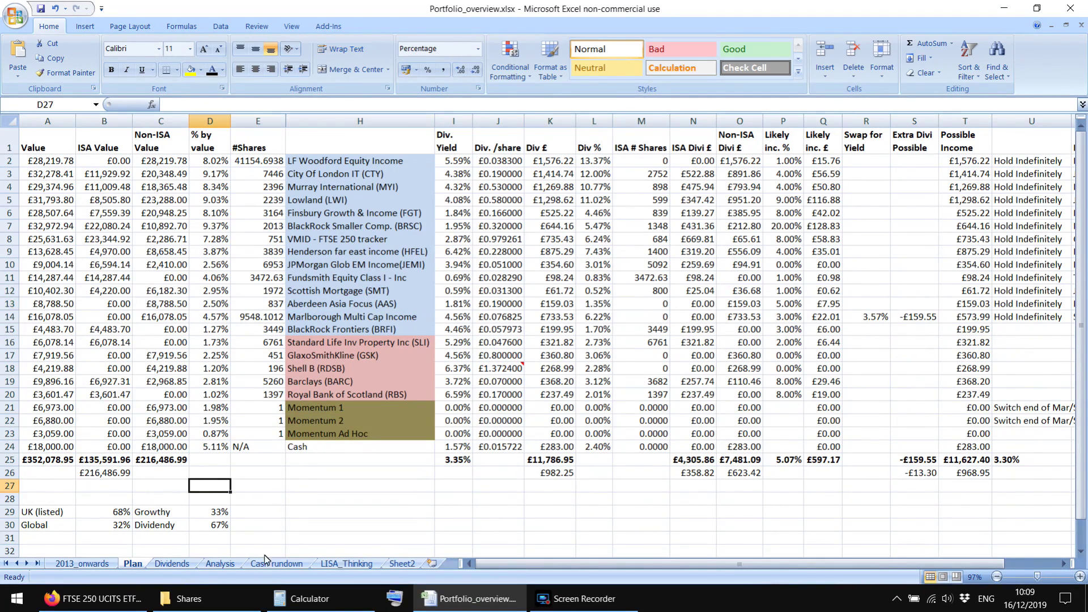
click(218, 563)
scroll(274, 437, up, 1)
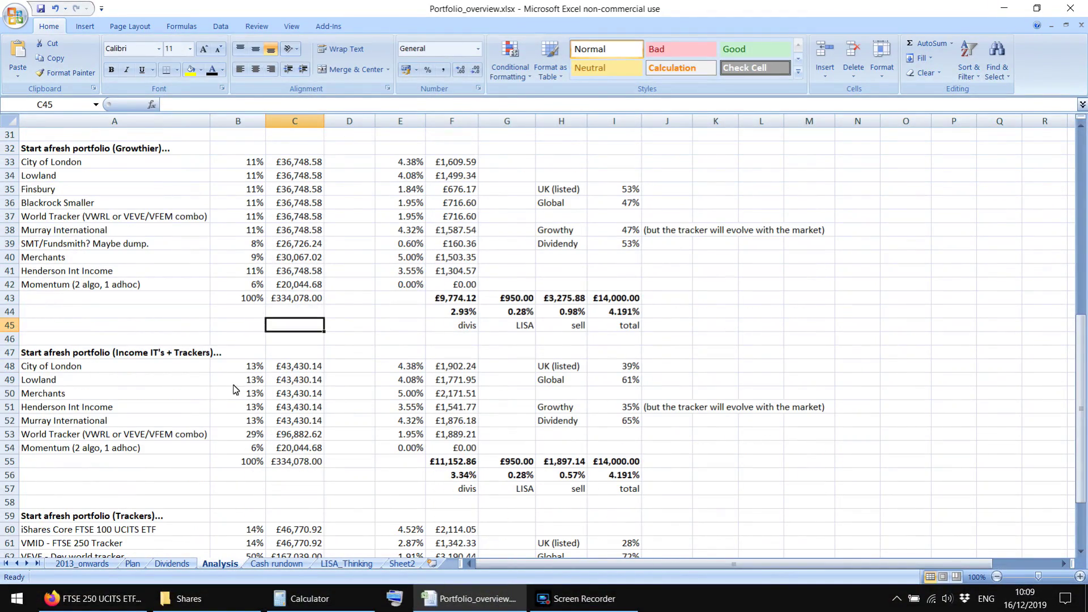
click(241, 331)
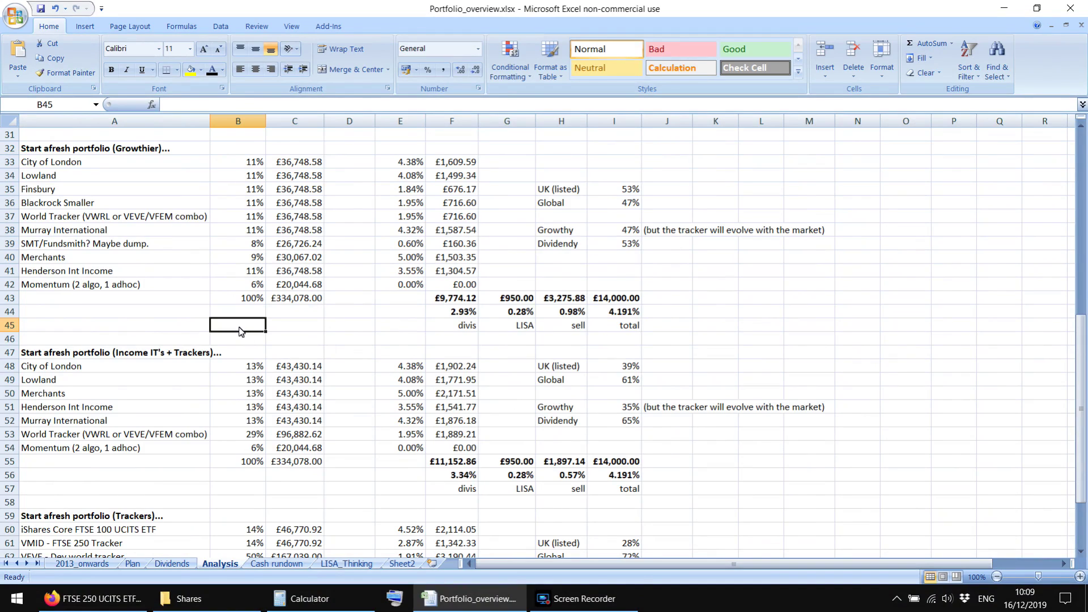
drag(297, 299, 231, 304)
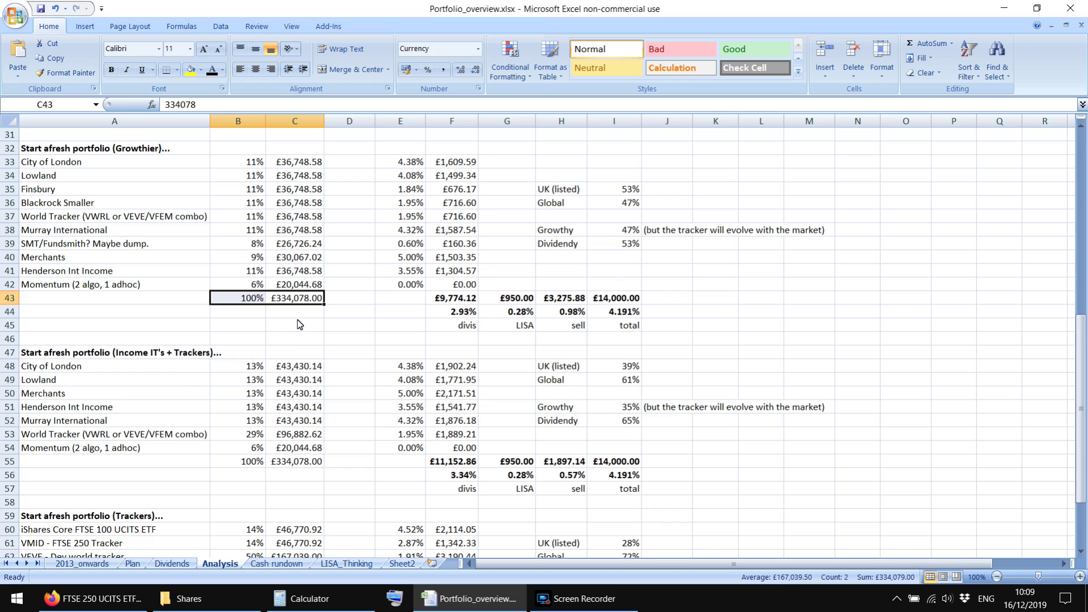
scroll(229, 281, down, 4)
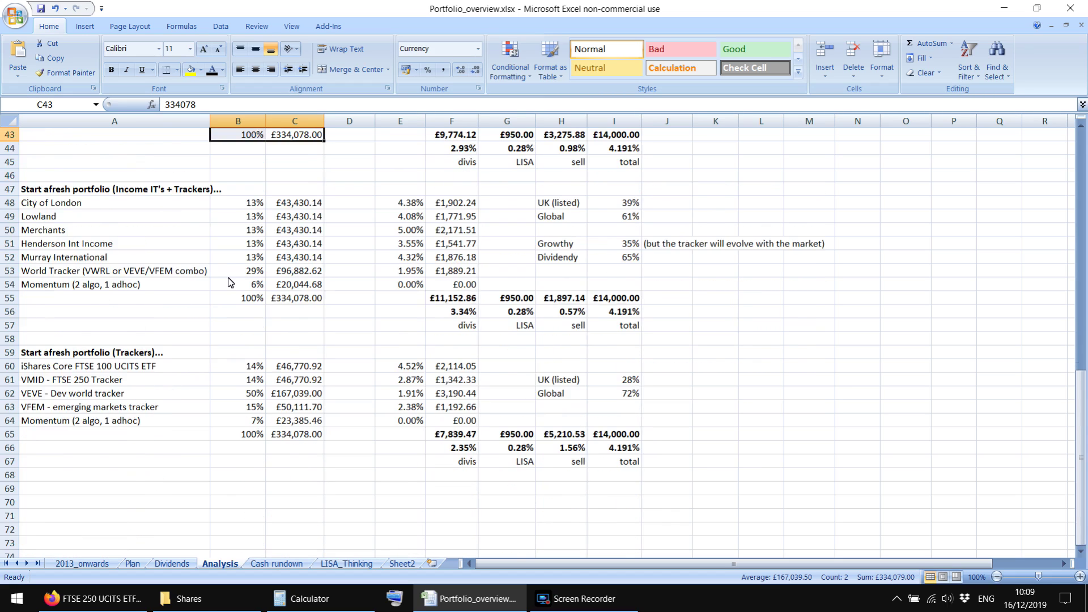
scroll(230, 281, up, 4)
scroll(231, 282, down, 1)
scroll(230, 281, up, 1)
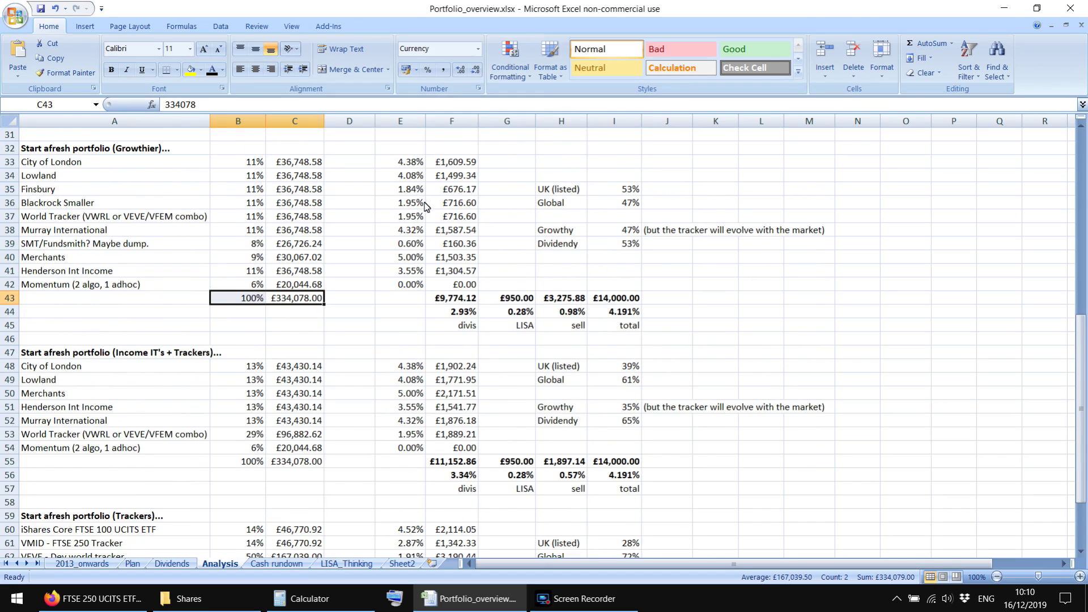
click(93, 168)
click(87, 151)
drag(88, 151, 602, 371)
click(328, 311)
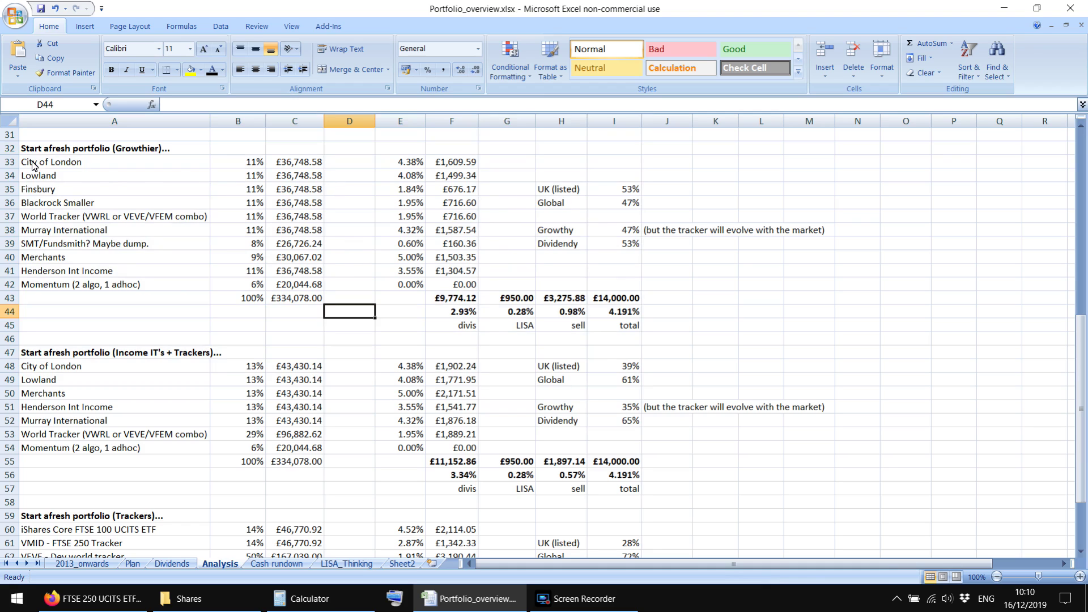
drag(32, 164, 247, 204)
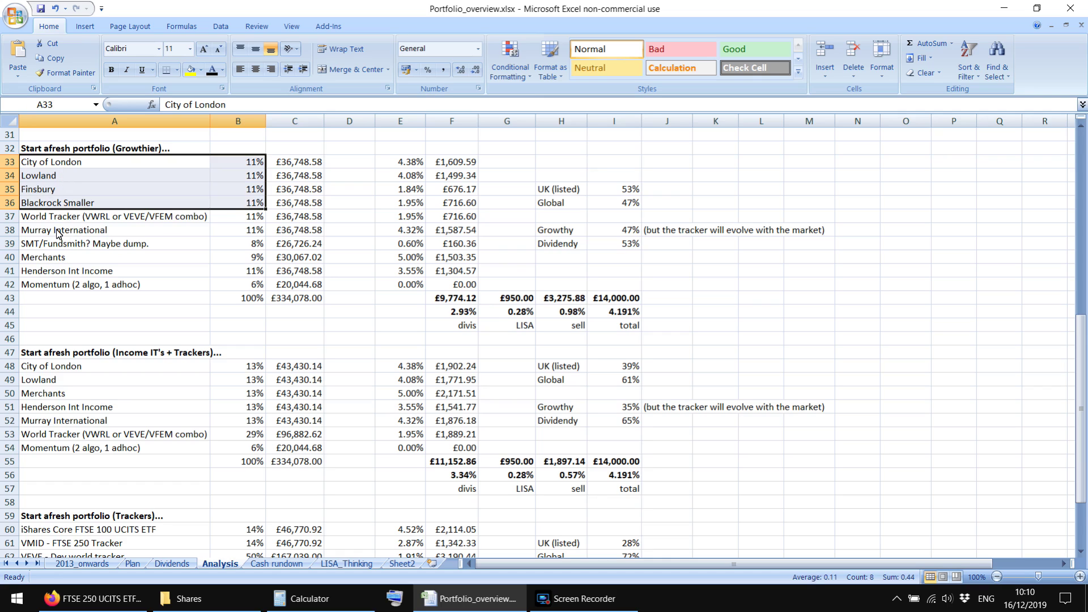
drag(57, 233, 238, 231)
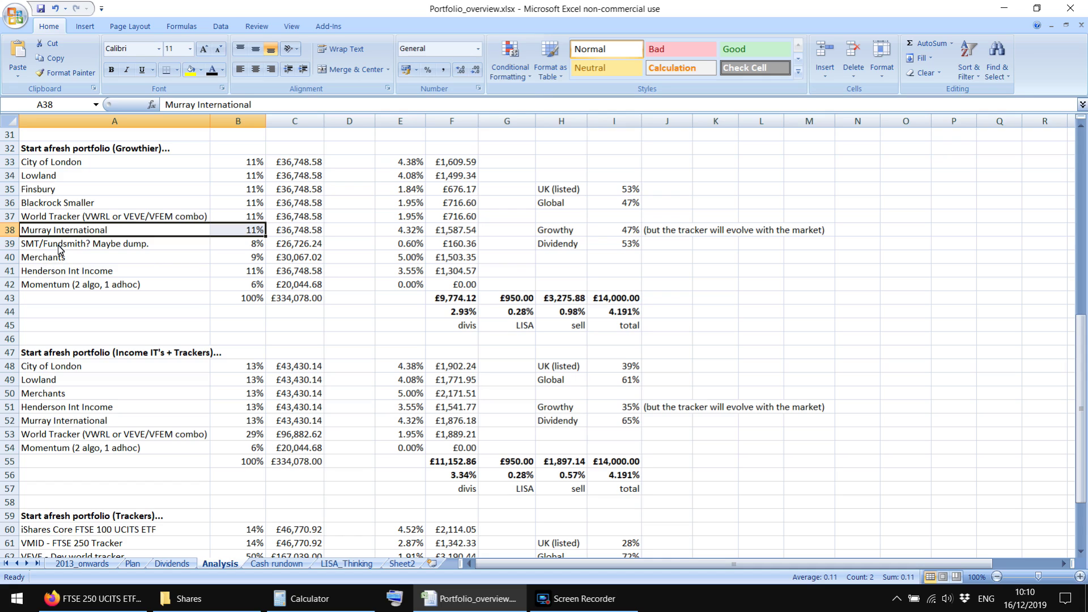
drag(54, 272, 303, 271)
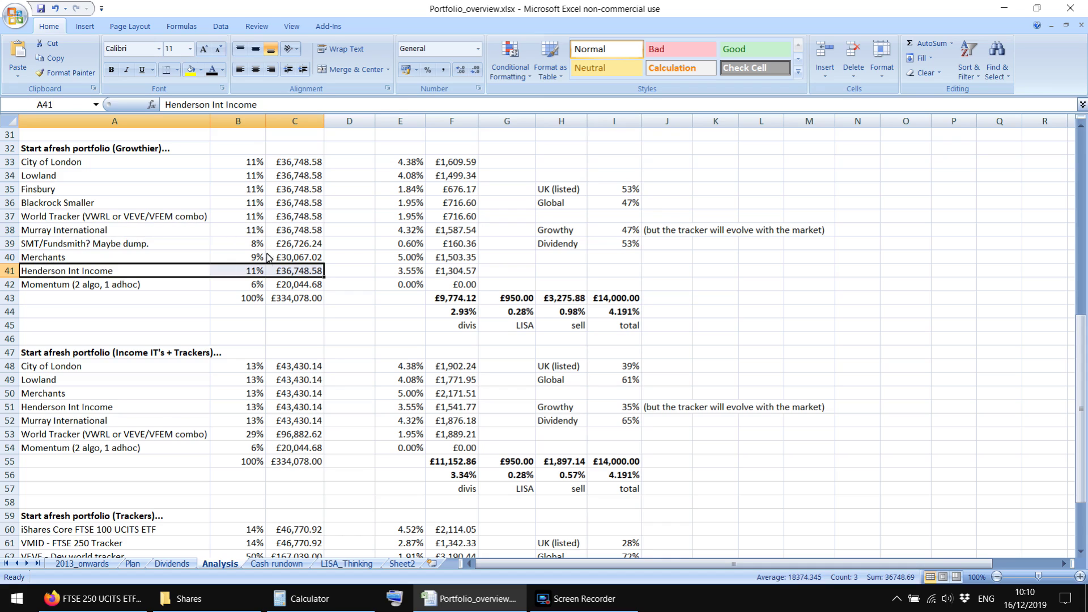
drag(253, 165, 258, 232)
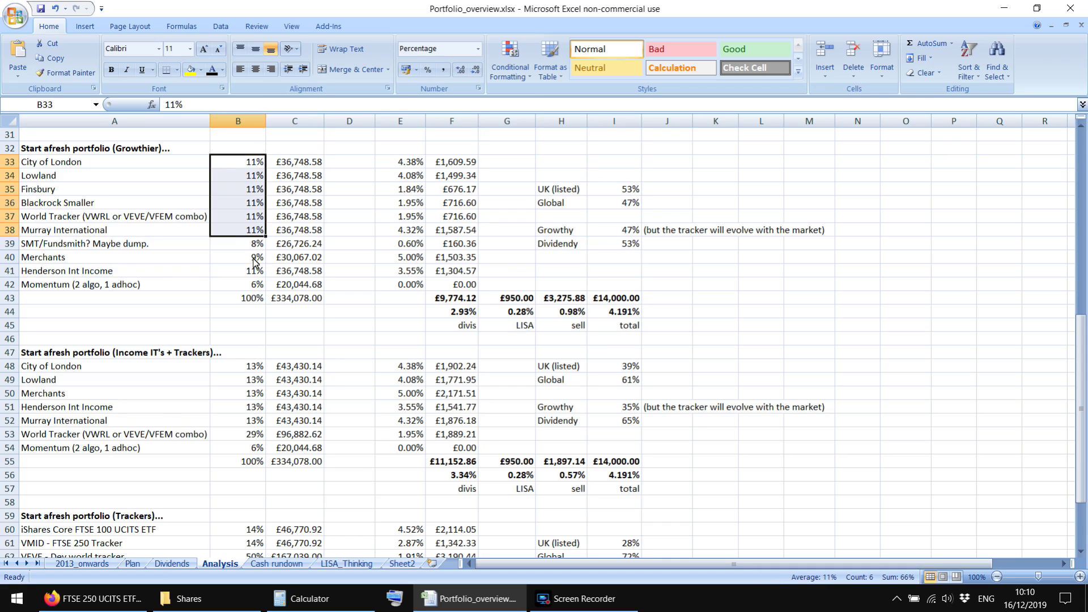
drag(72, 276, 491, 274)
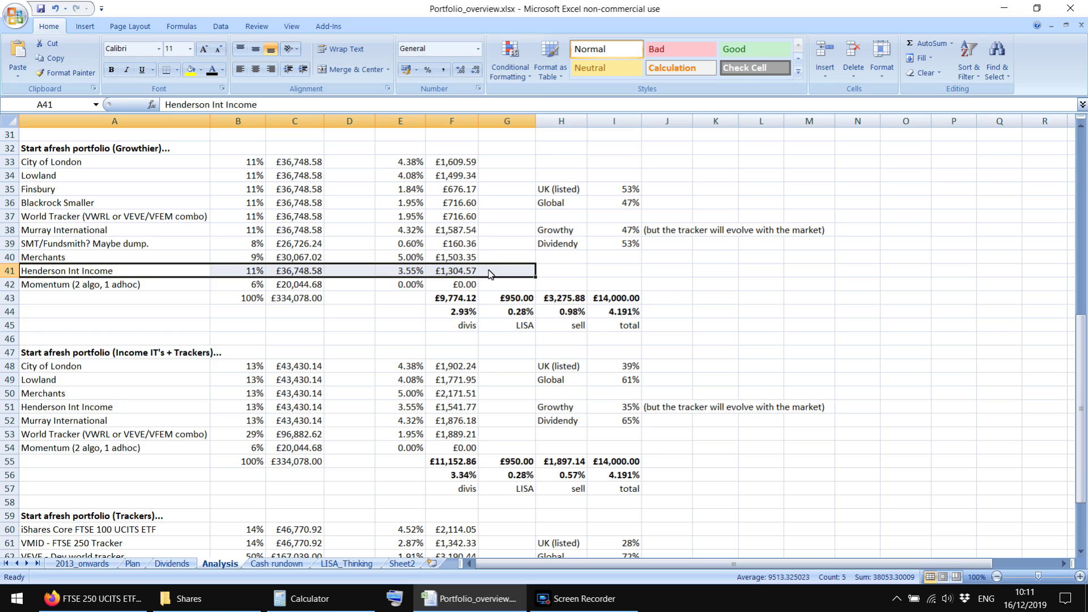
click(287, 328)
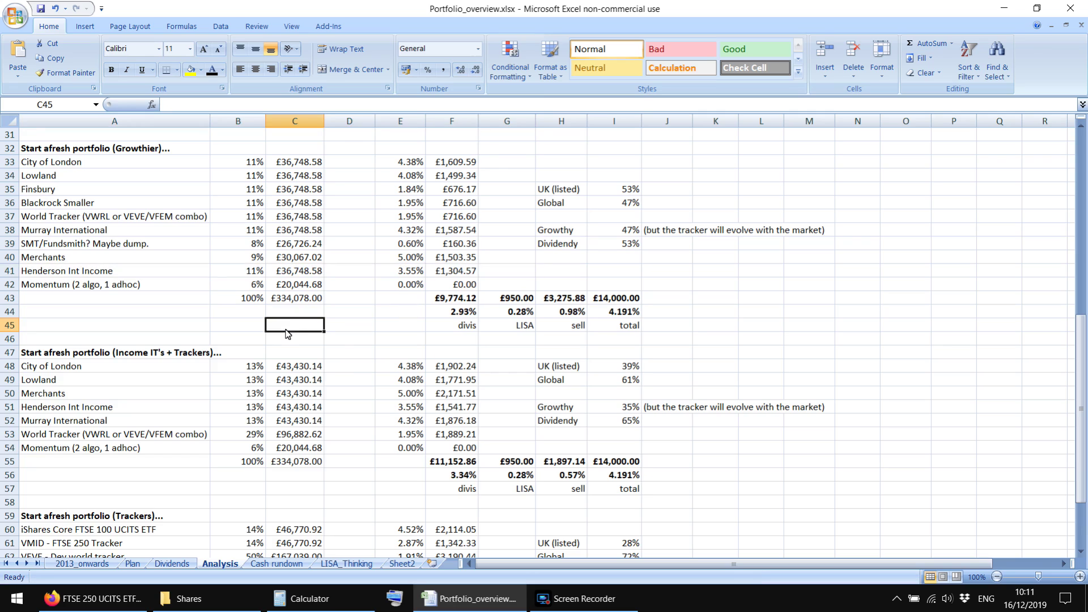
drag(91, 232, 107, 272)
click(262, 315)
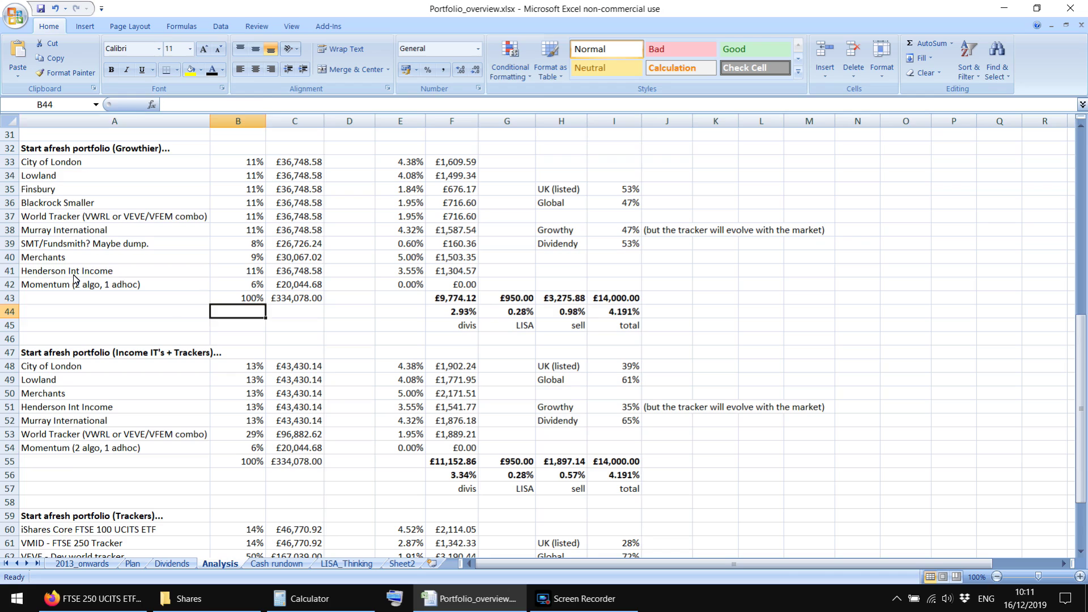
drag(73, 274, 491, 272)
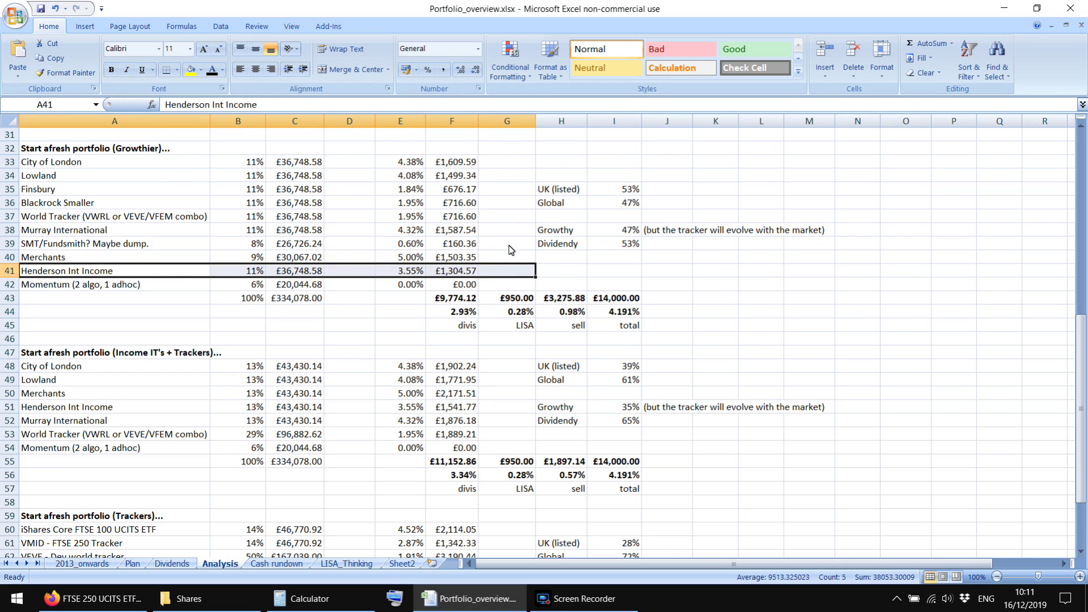
click(331, 340)
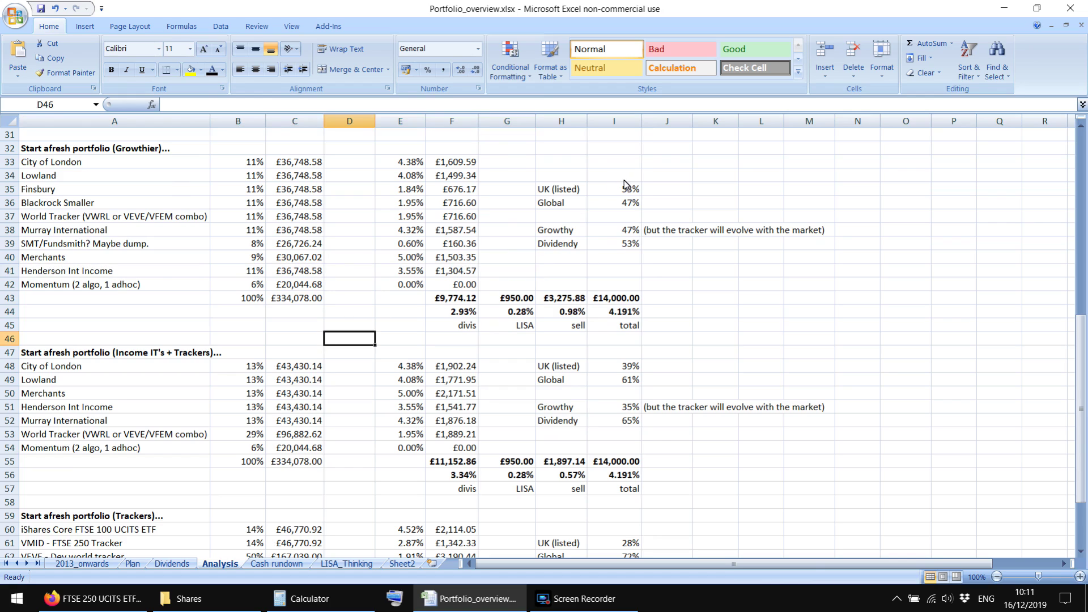
drag(627, 195, 557, 217)
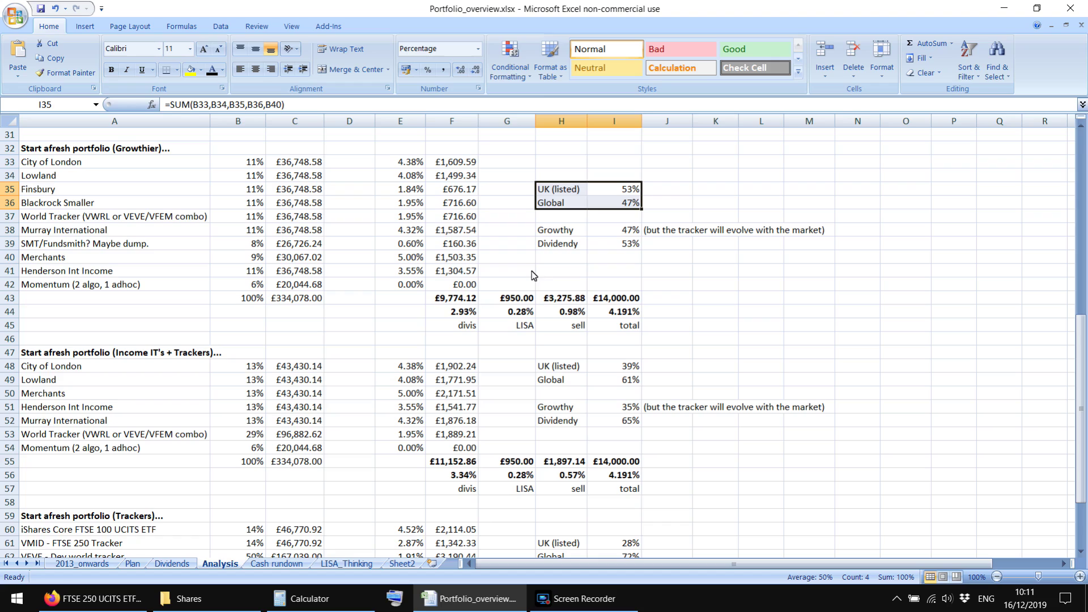
click(128, 564)
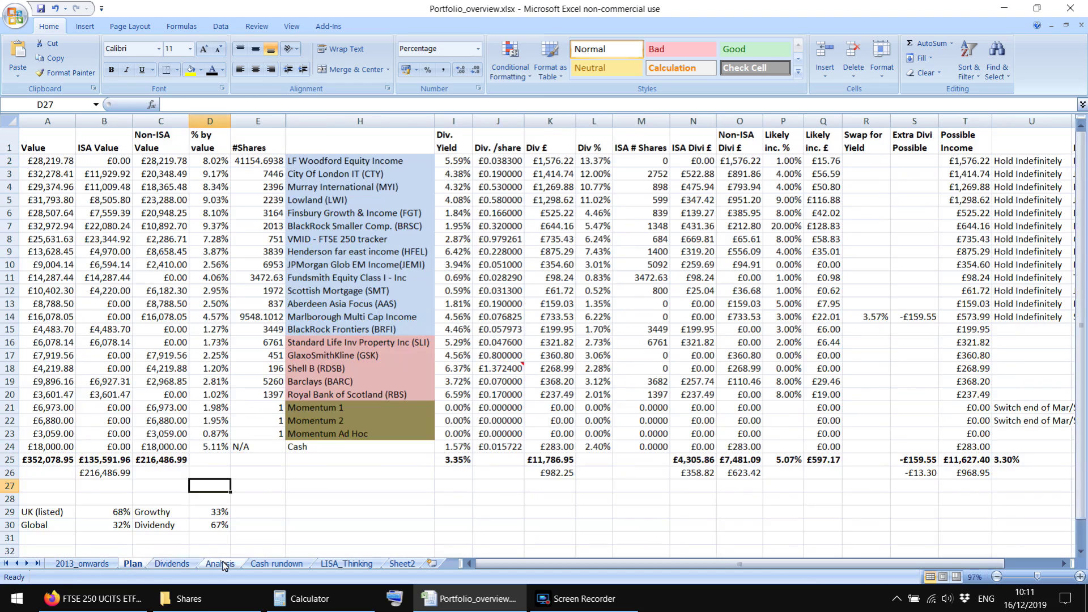
click(222, 565)
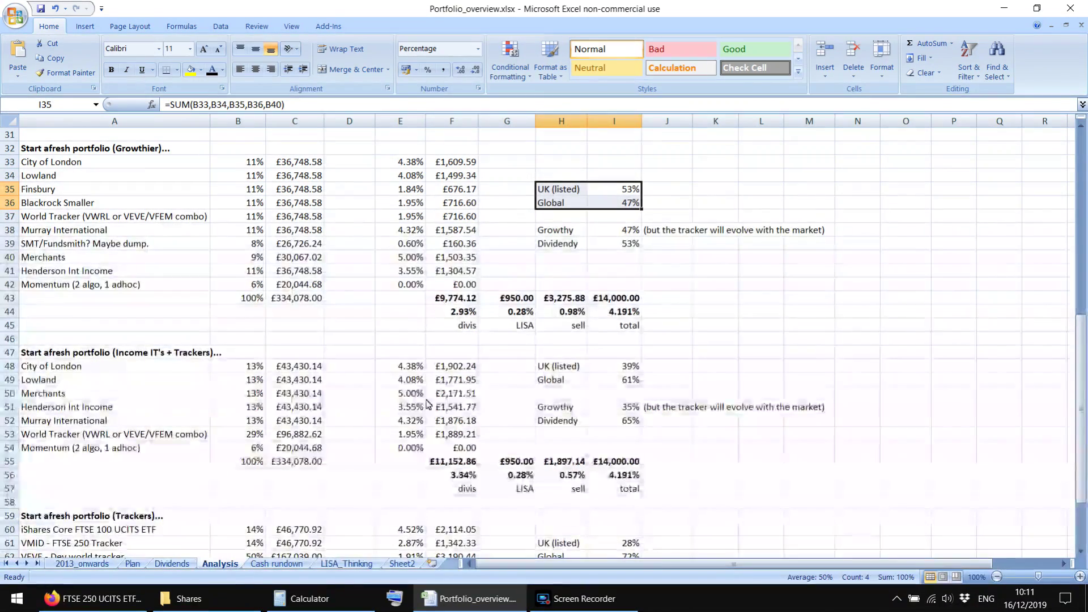
drag(682, 202, 559, 232)
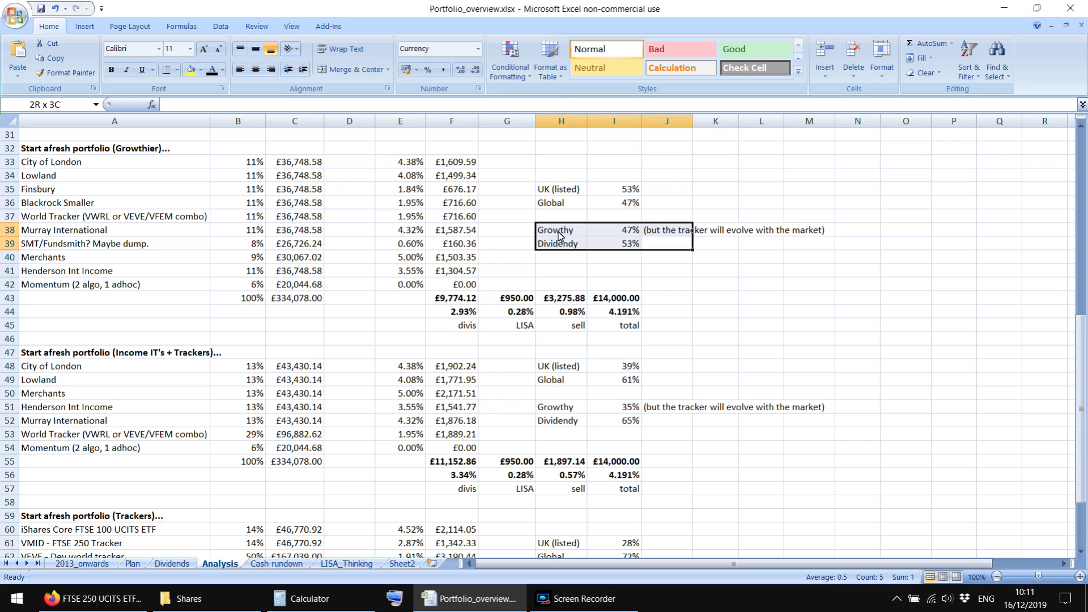
click(553, 284)
click(132, 563)
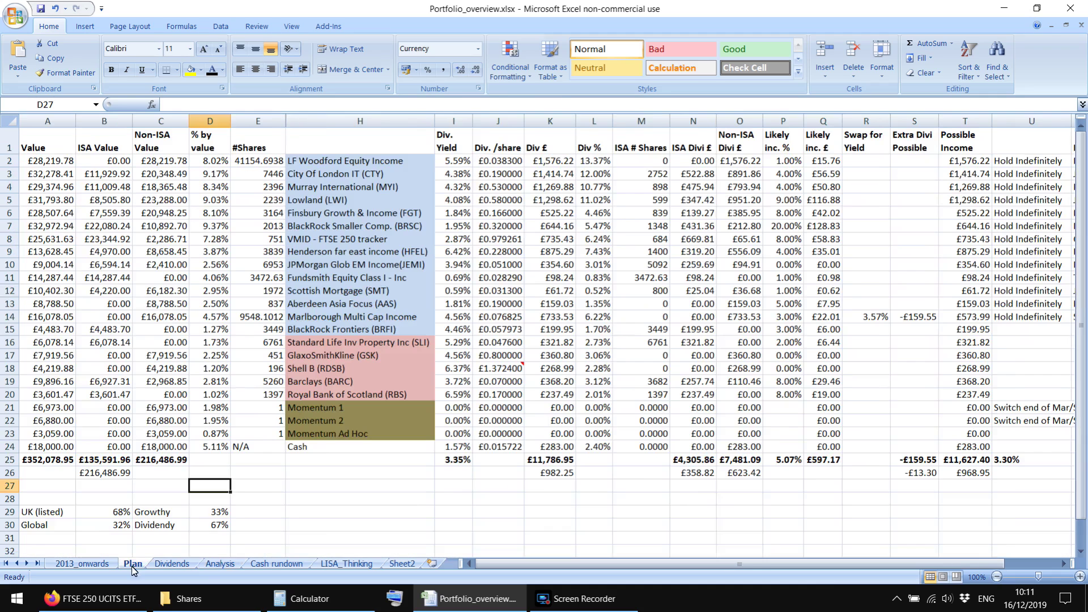
click(219, 563)
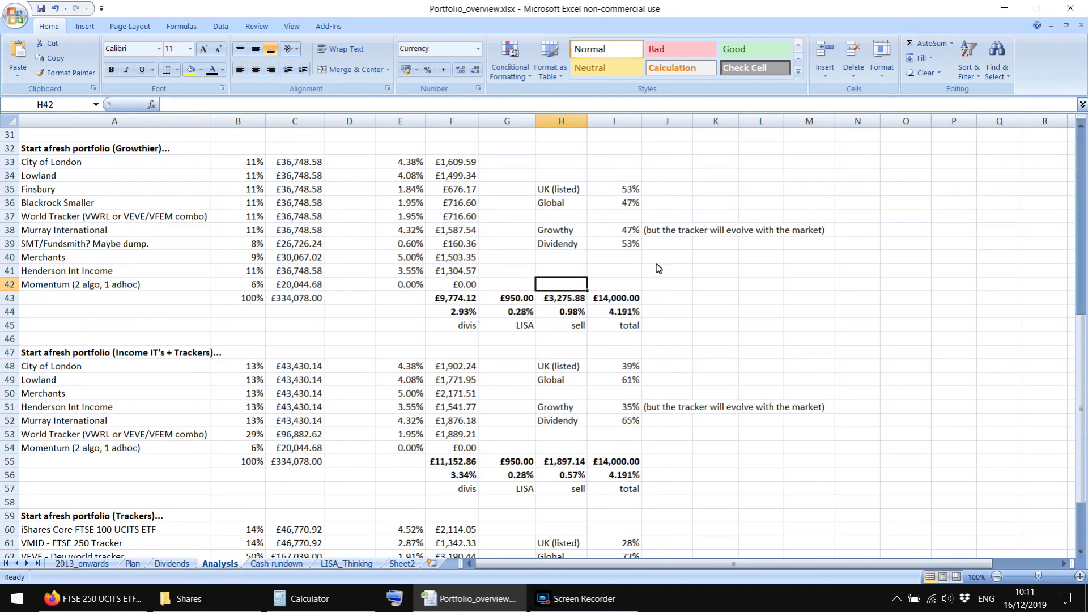
click(698, 272)
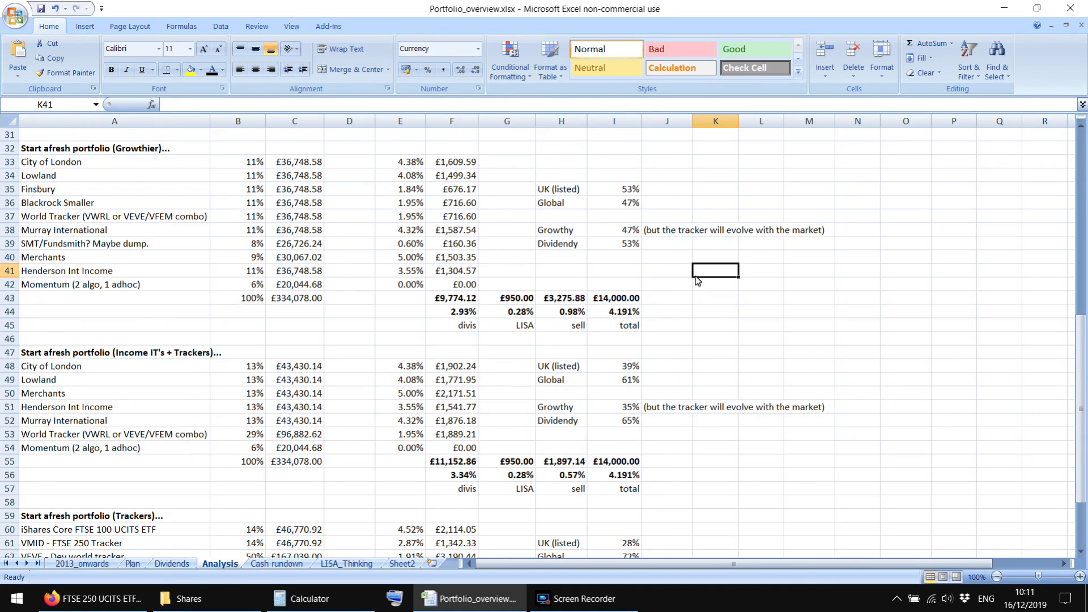
click(371, 330)
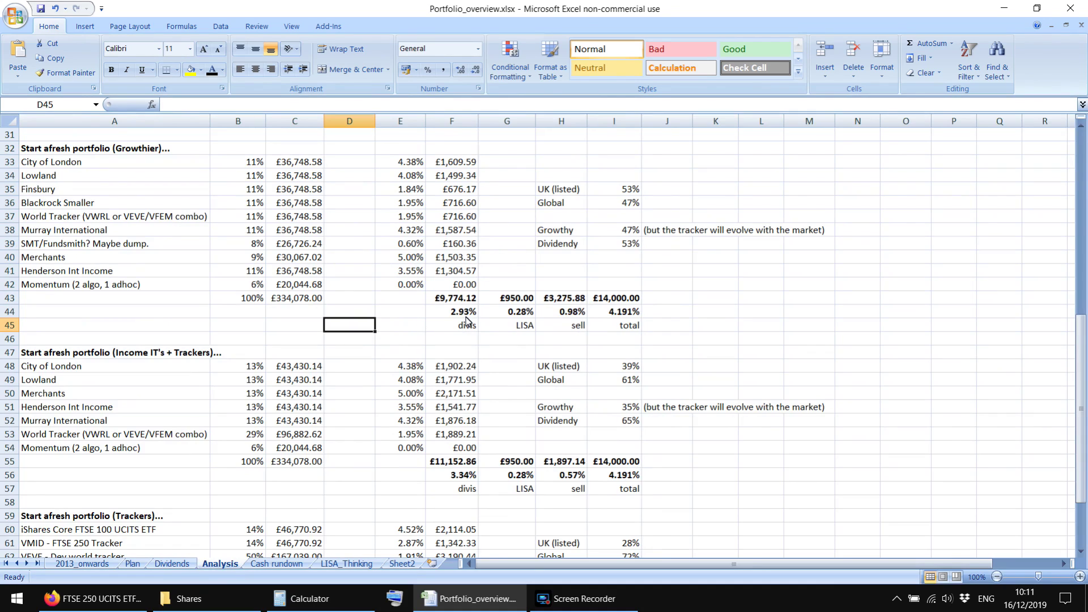
click(127, 564)
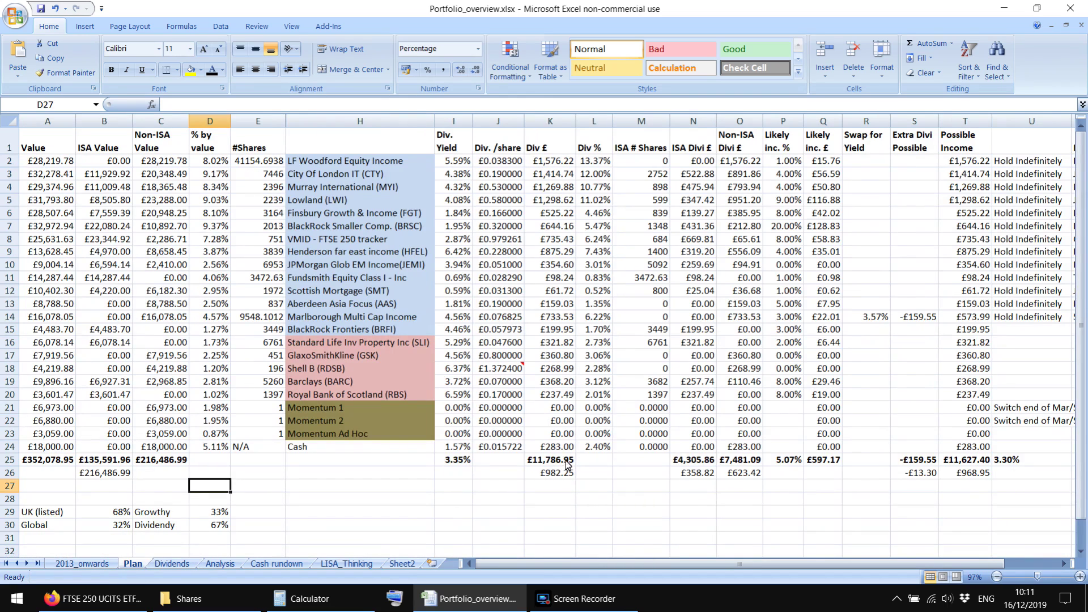
click(251, 489)
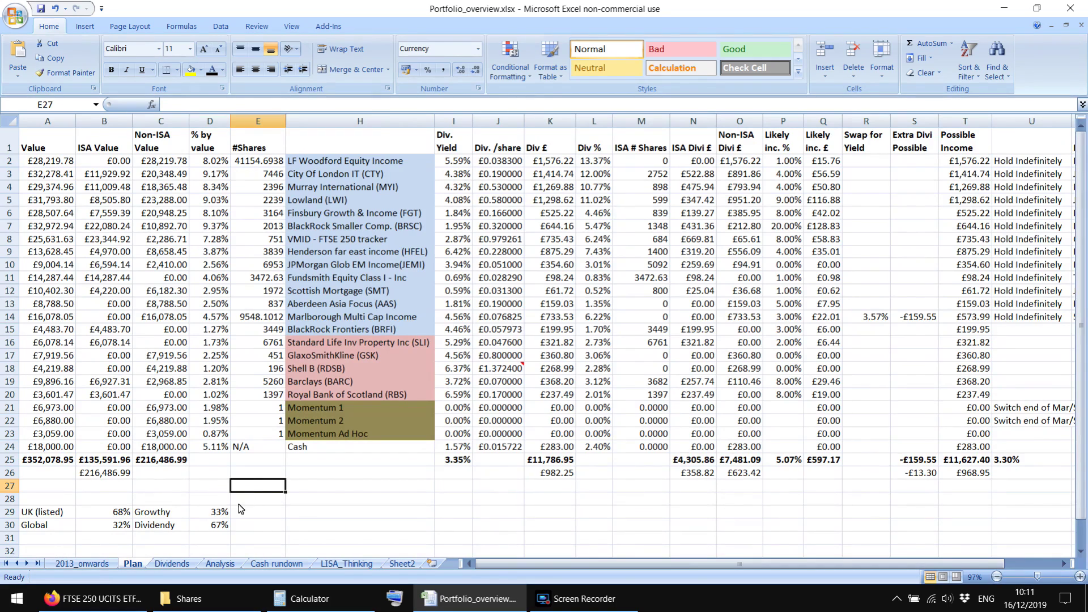
click(211, 490)
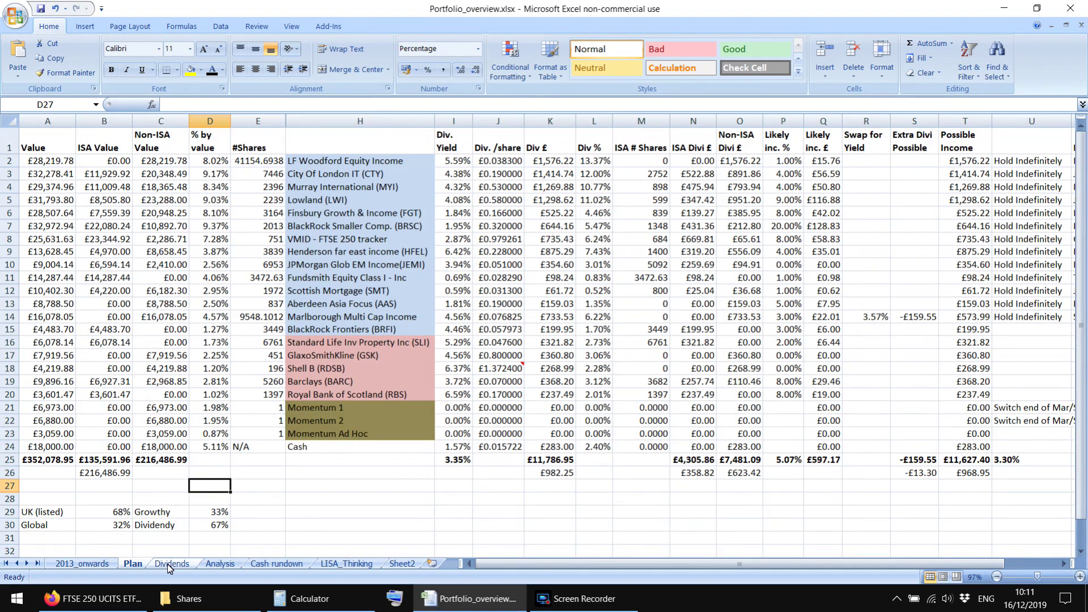
click(219, 563)
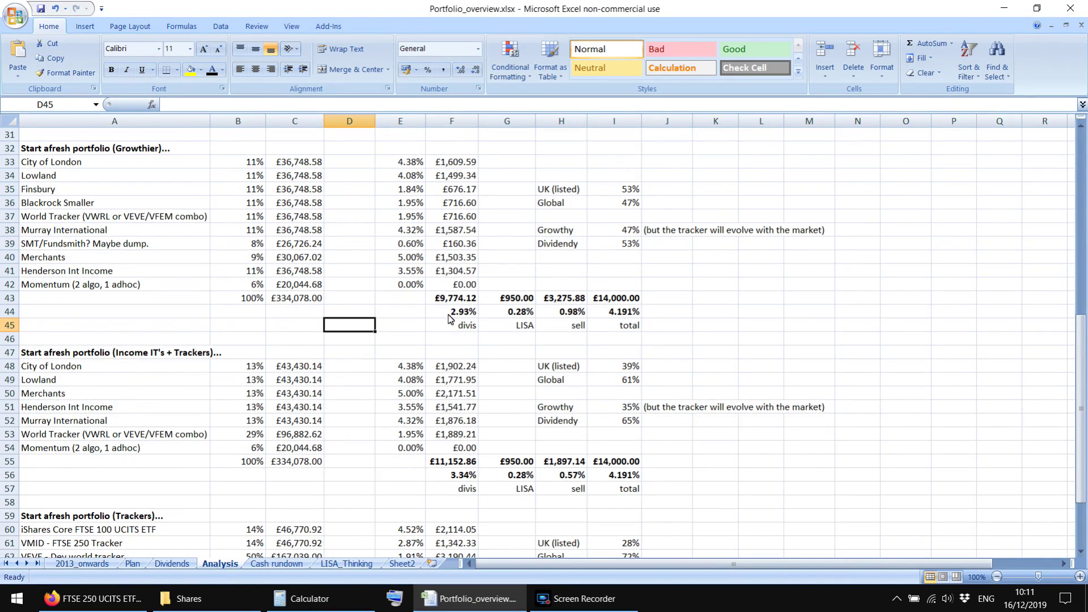
mouse_move(510, 300)
mouse_down()
mouse_move(514, 331)
mouse_move(512, 299)
mouse_up()
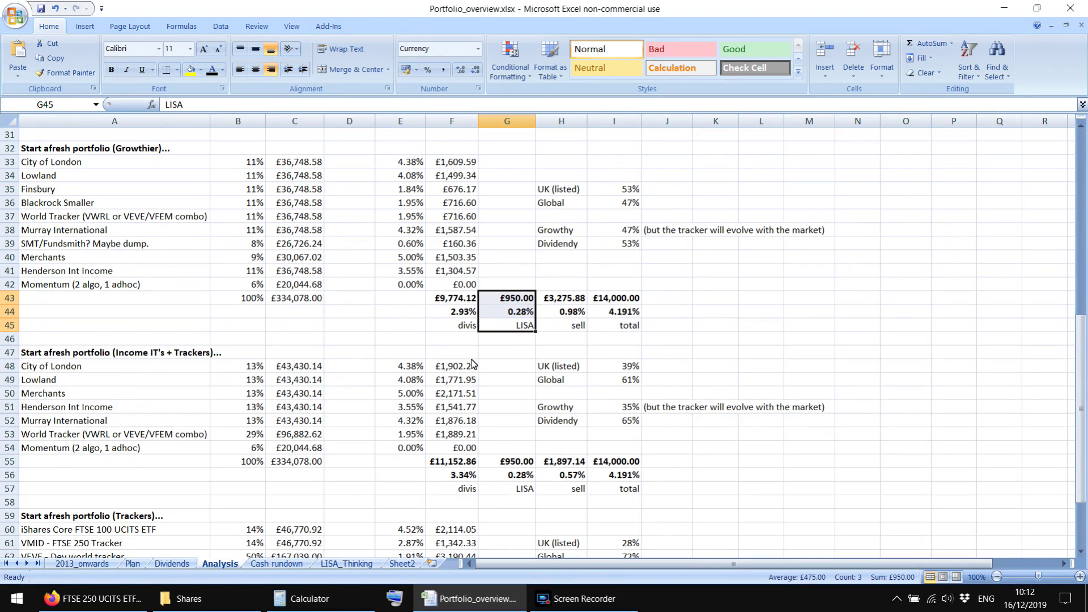
click(400, 329)
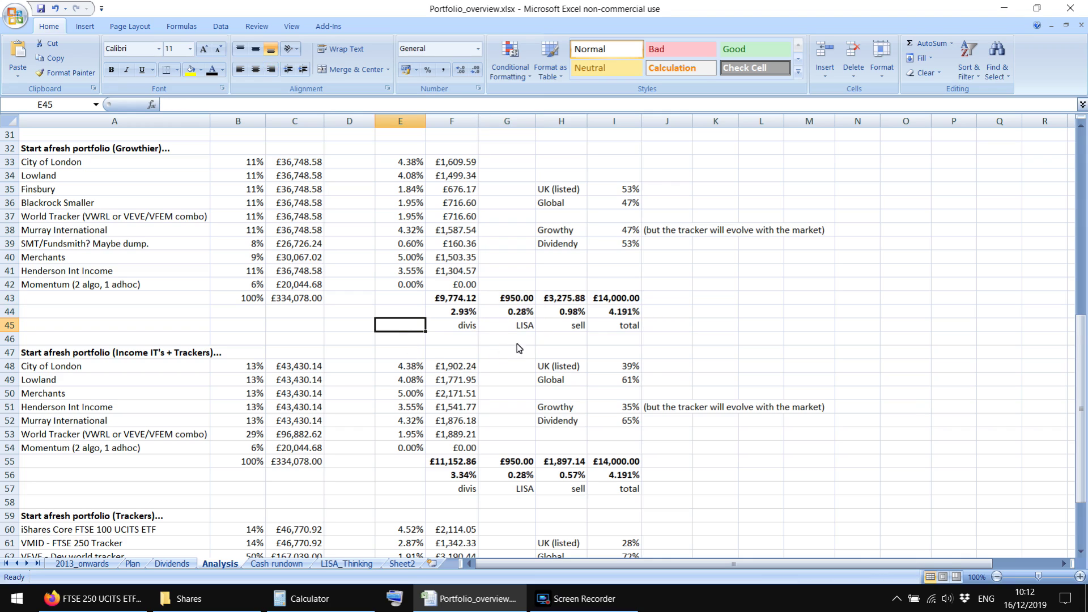
drag(515, 301, 523, 329)
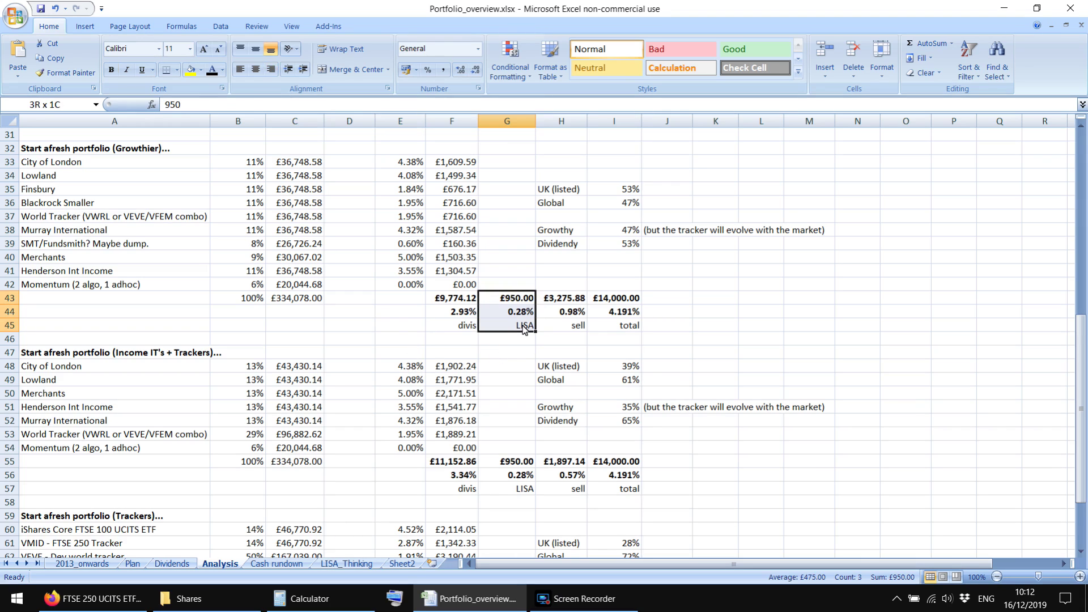
click(391, 326)
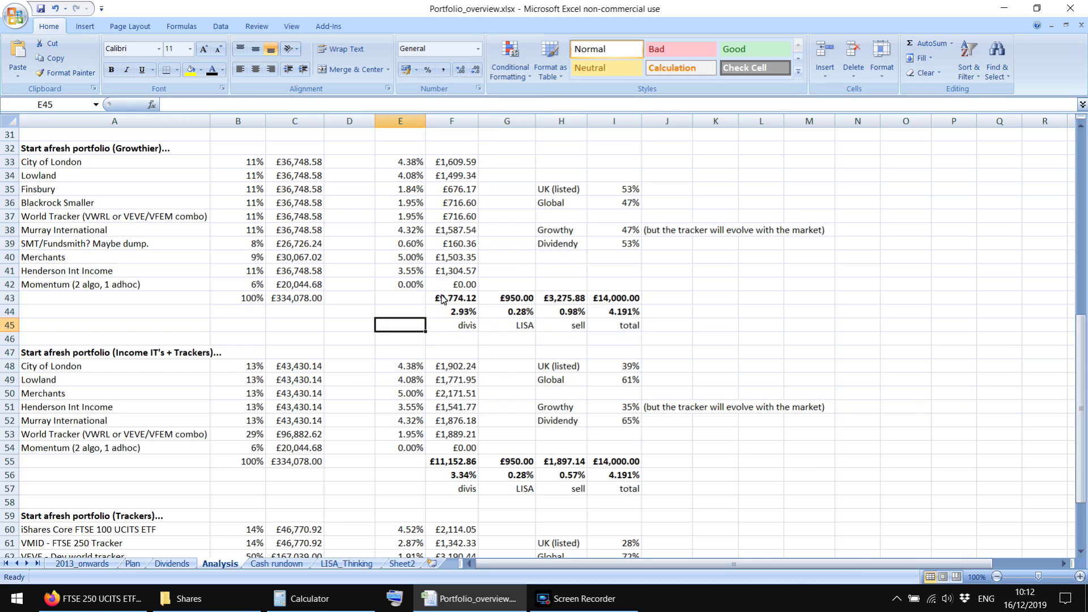
click(566, 274)
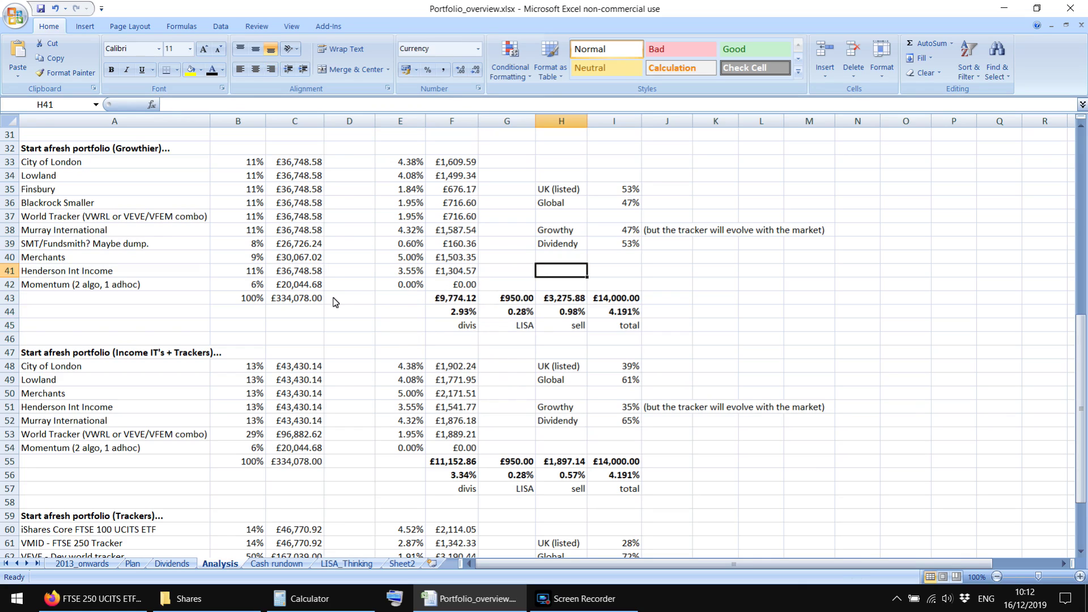
click(462, 316)
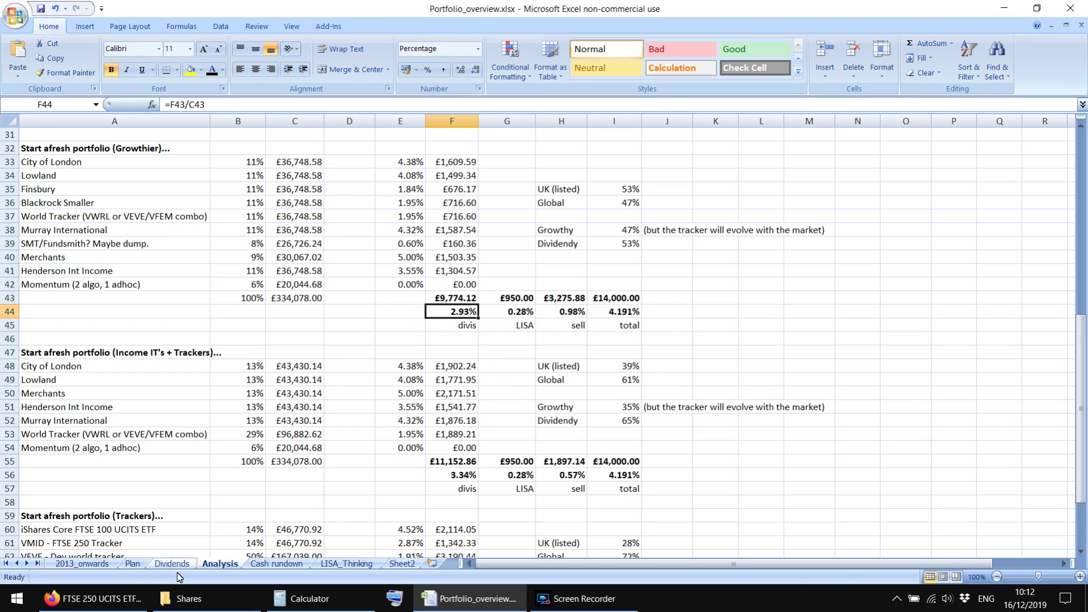
click(133, 563)
click(455, 460)
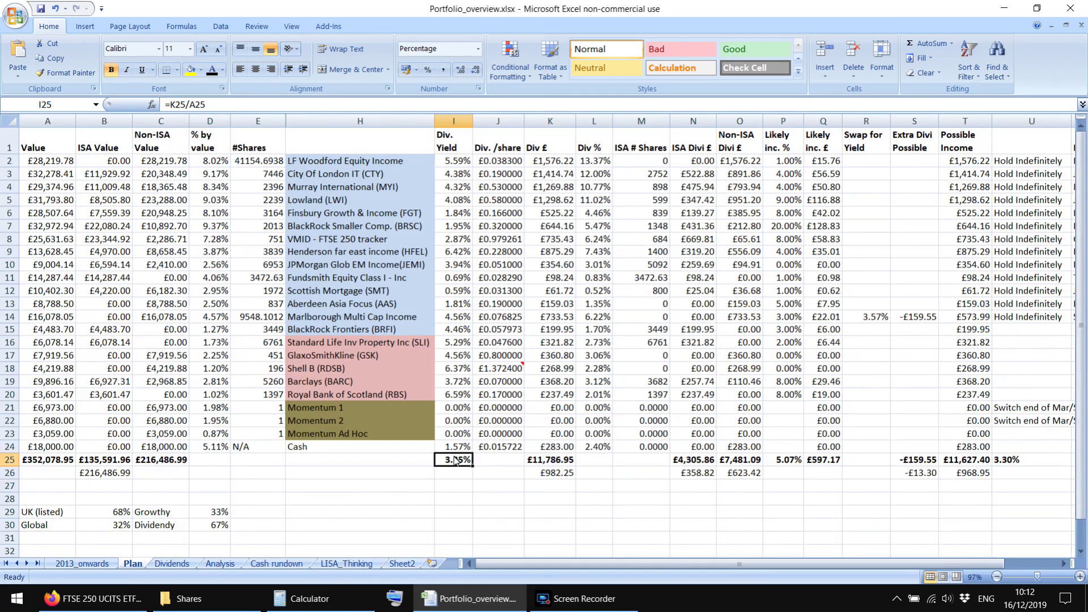
click(442, 500)
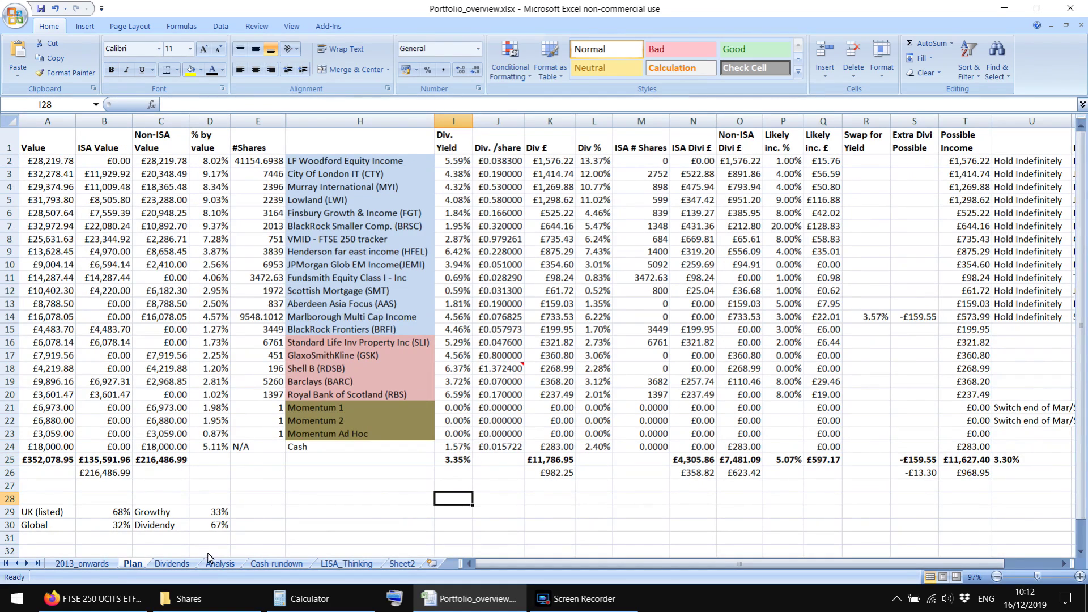
click(463, 435)
drag(463, 435, 462, 162)
click(237, 497)
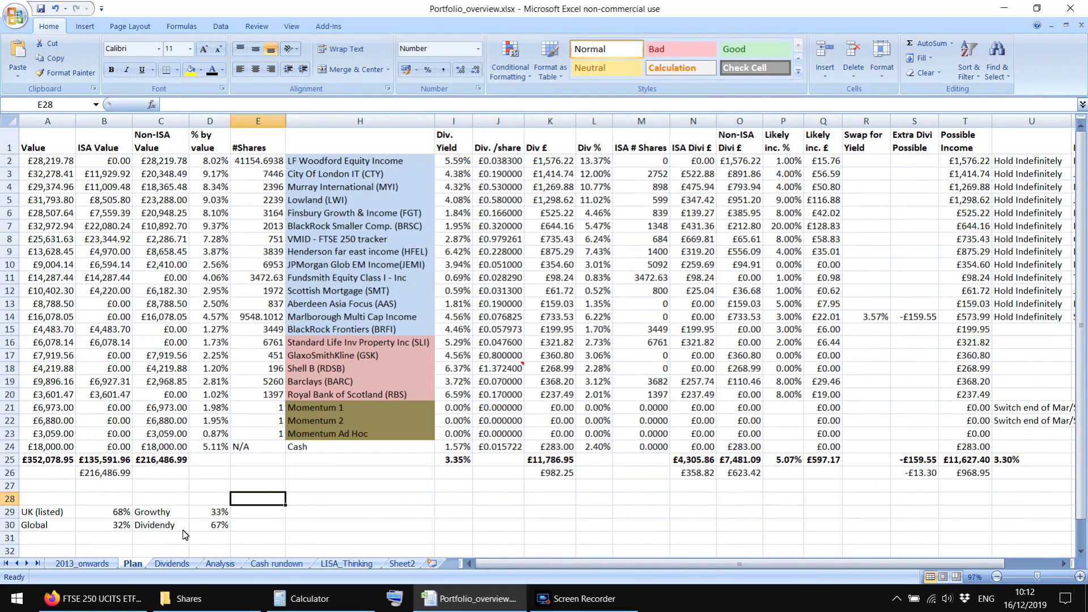
click(220, 563)
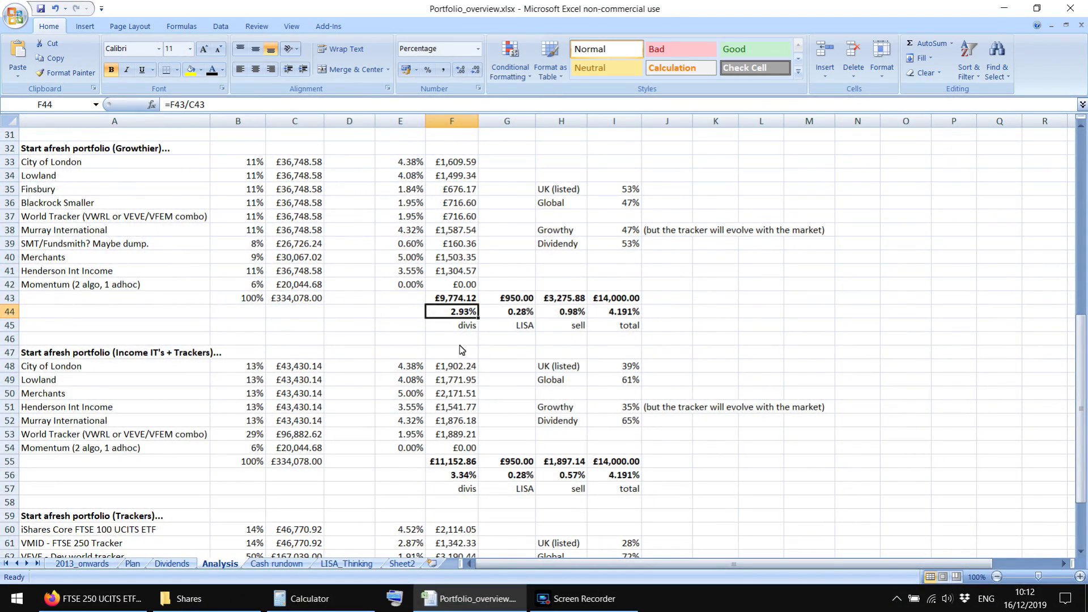
drag(453, 314, 609, 303)
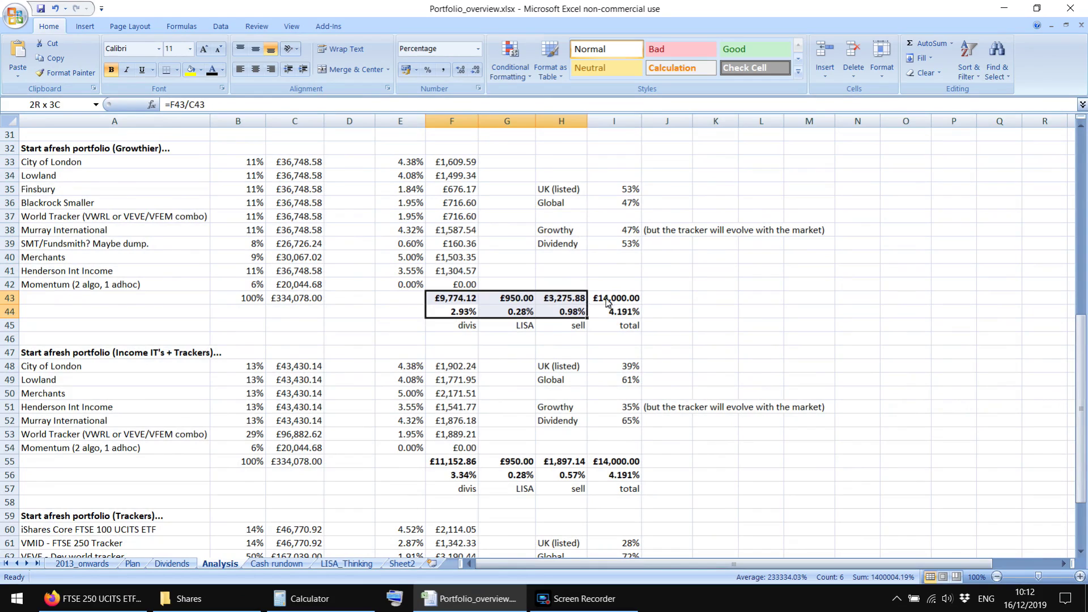
click(611, 299)
drag(519, 299, 515, 340)
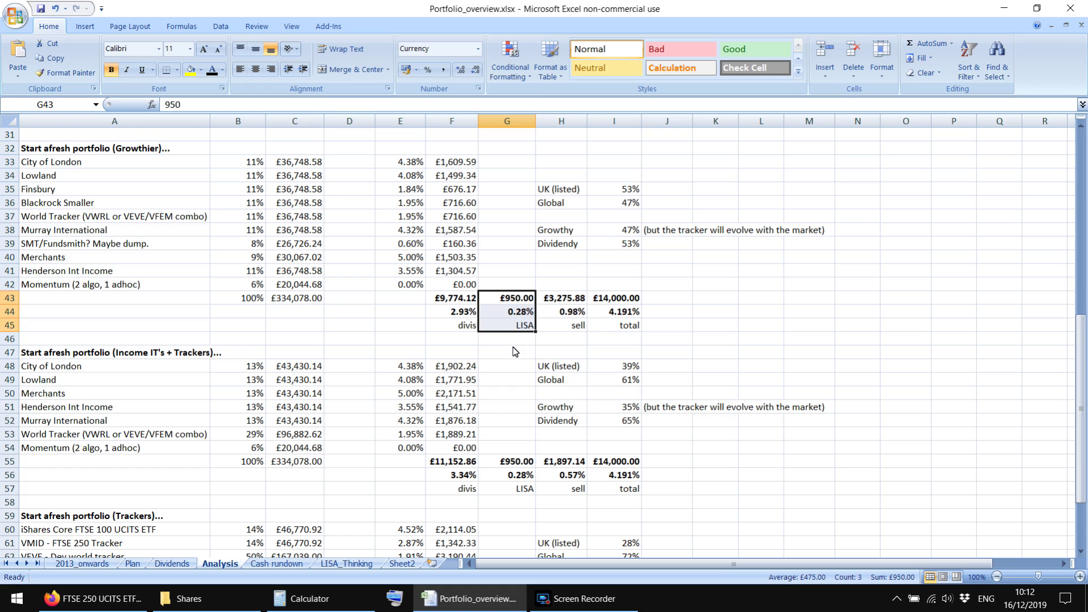
drag(573, 301, 578, 329)
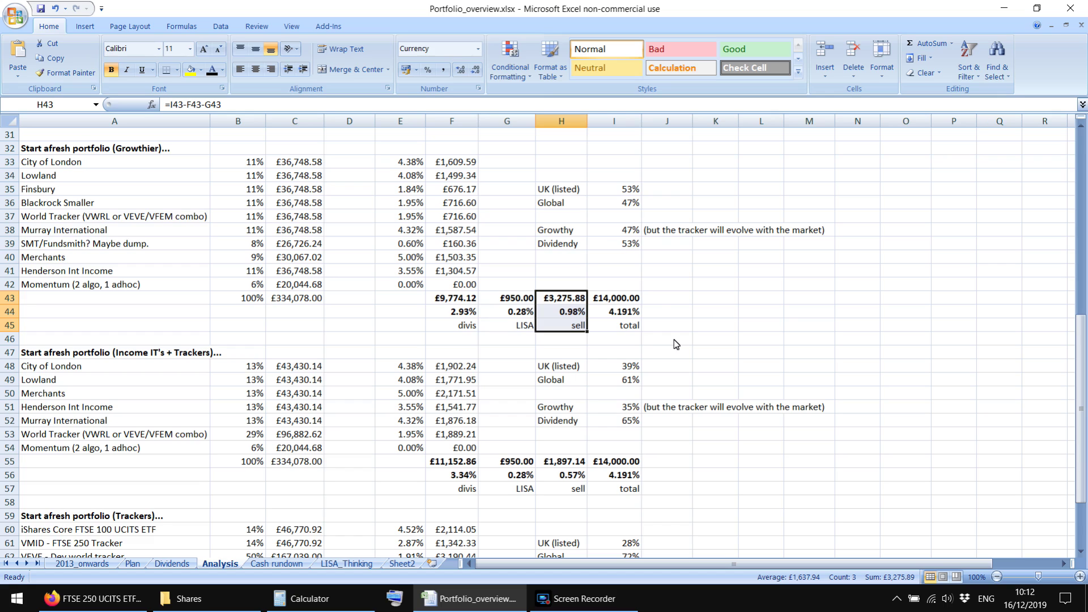
drag(623, 298, 624, 326)
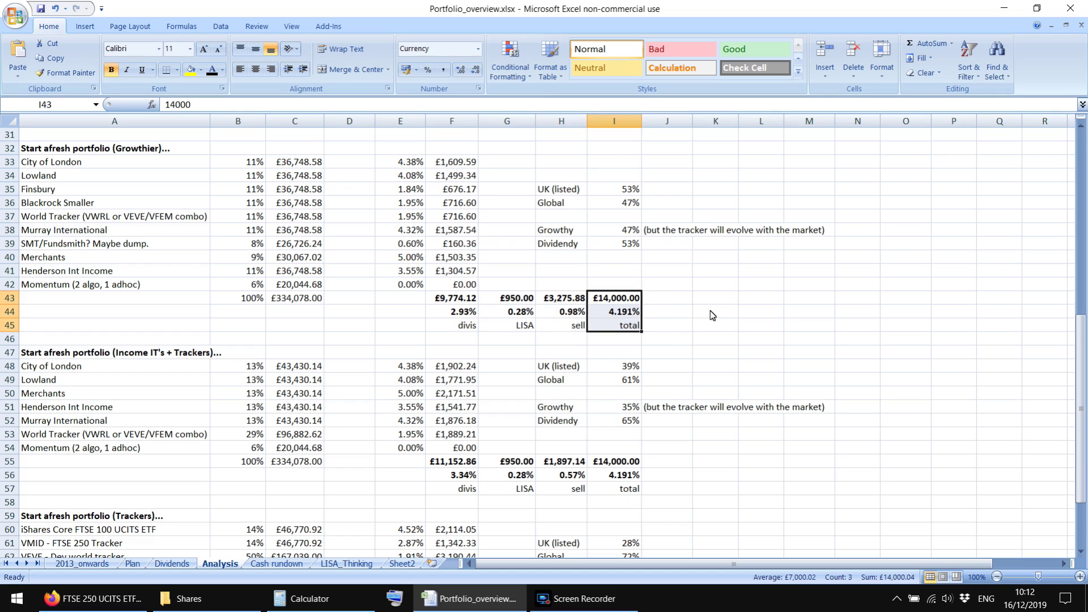
click(709, 310)
click(627, 312)
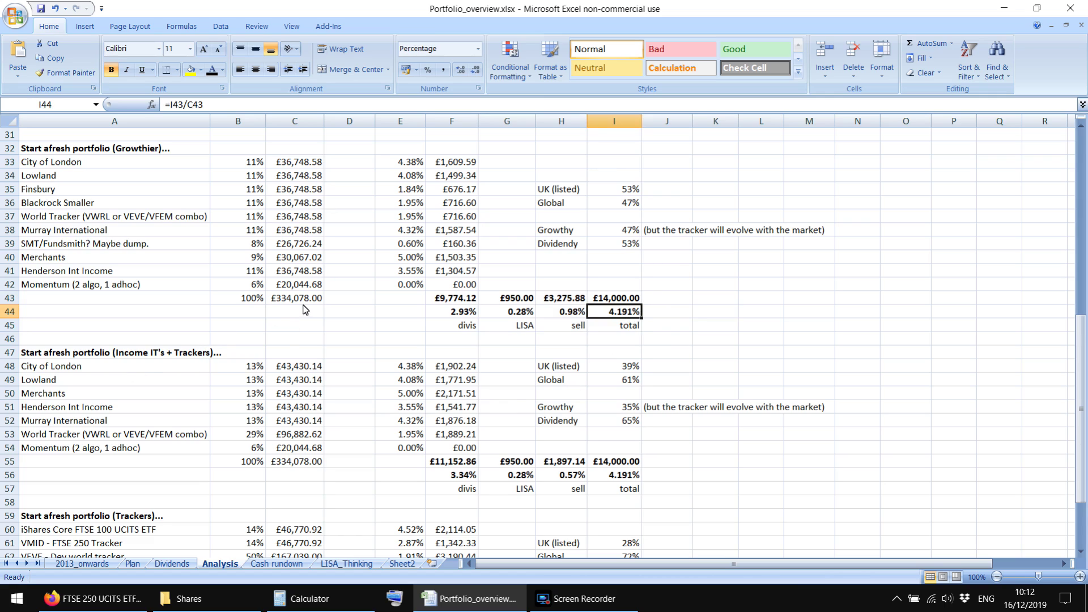
click(666, 300)
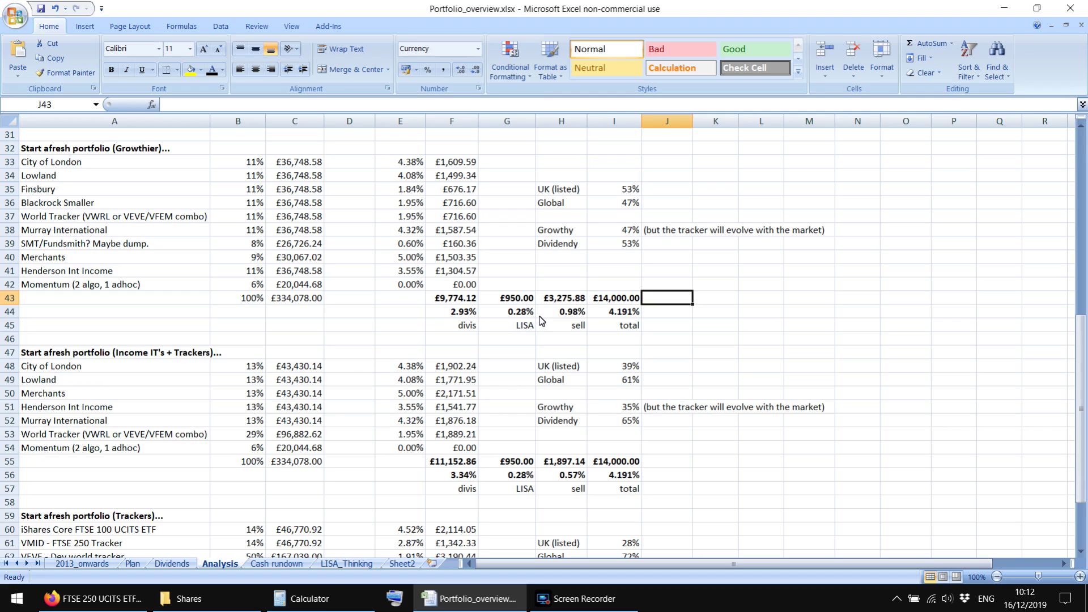
drag(604, 299, 447, 305)
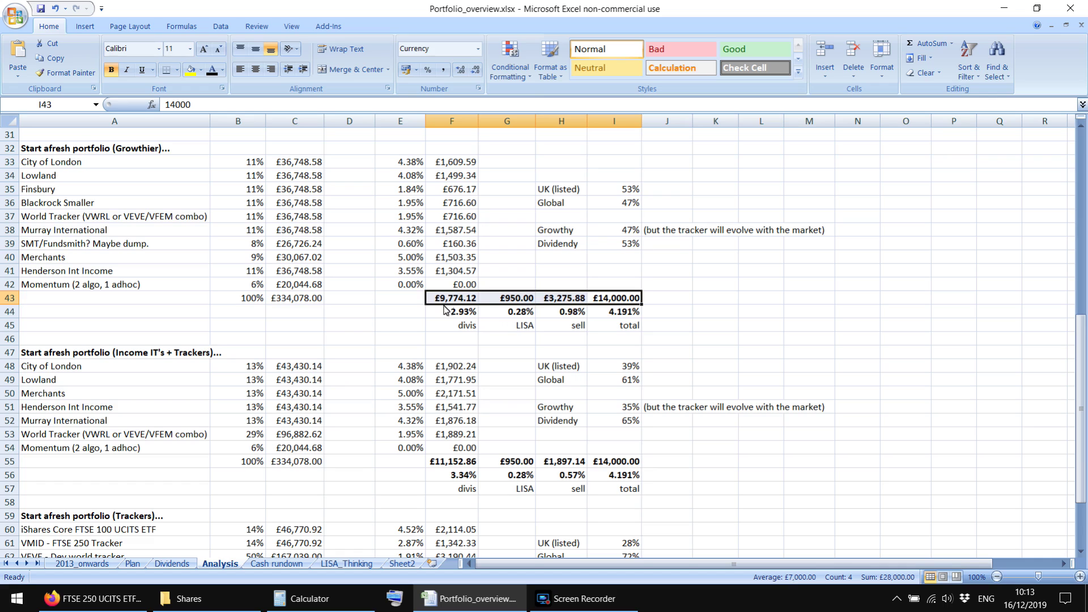
click(347, 330)
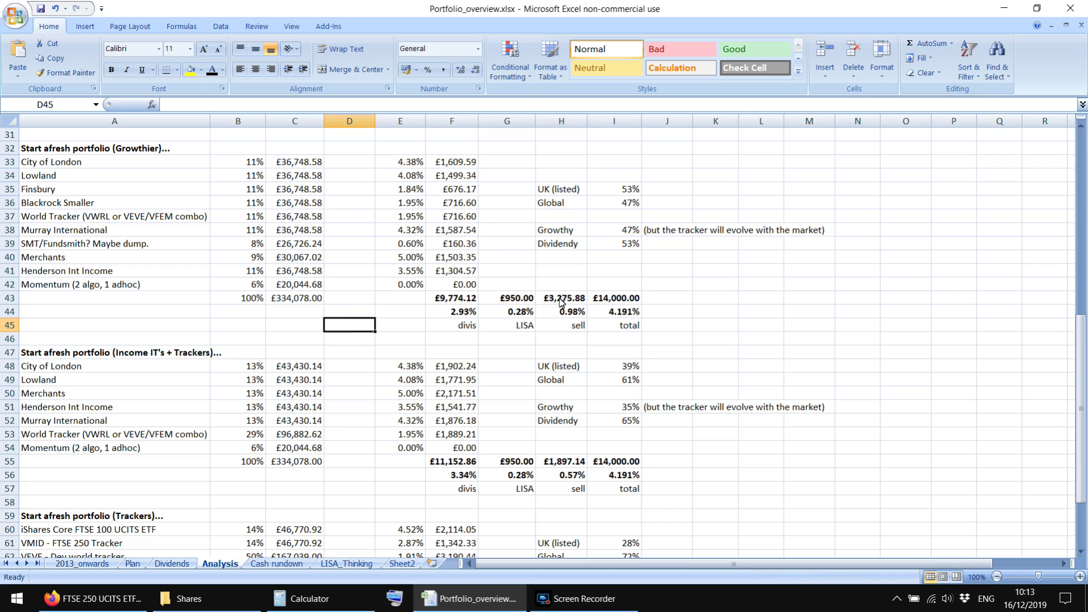
click(560, 299)
mouse_move(560, 299)
mouse_down()
mouse_move(563, 327)
mouse_move(561, 302)
mouse_up()
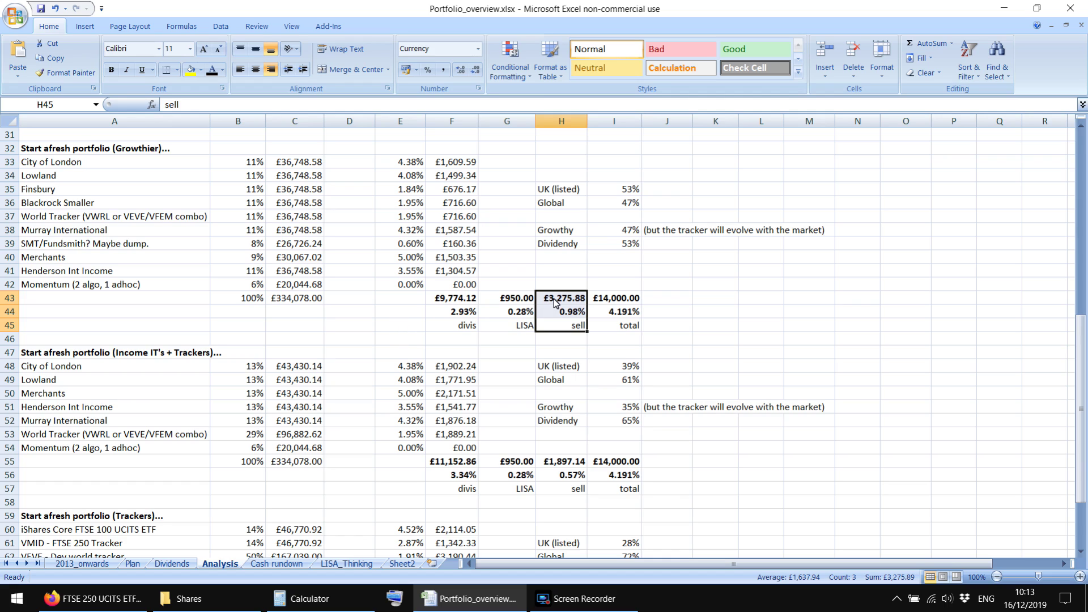
key(Return)
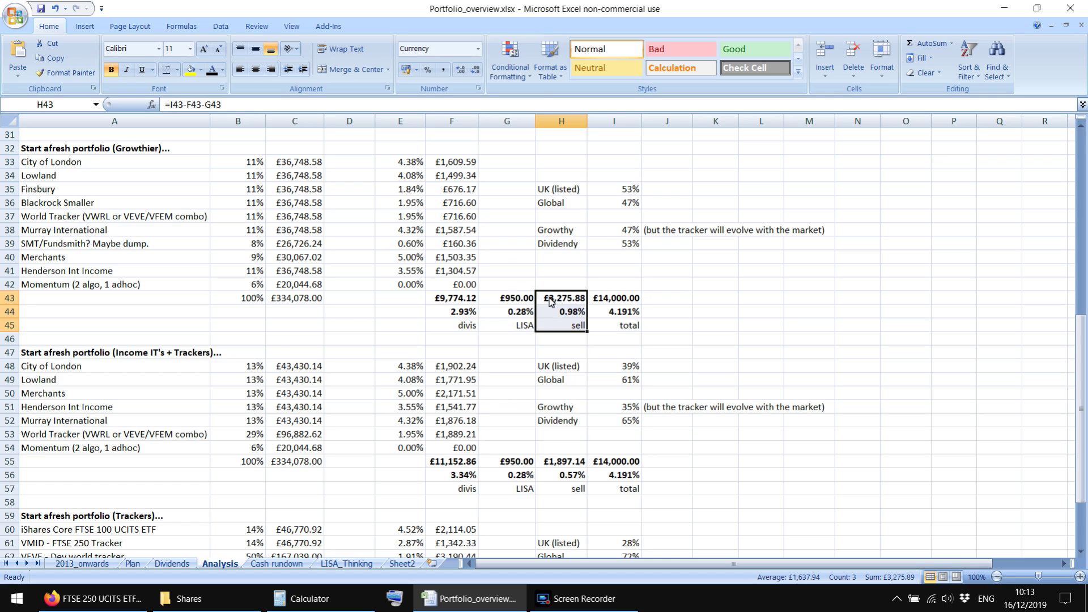
click(288, 332)
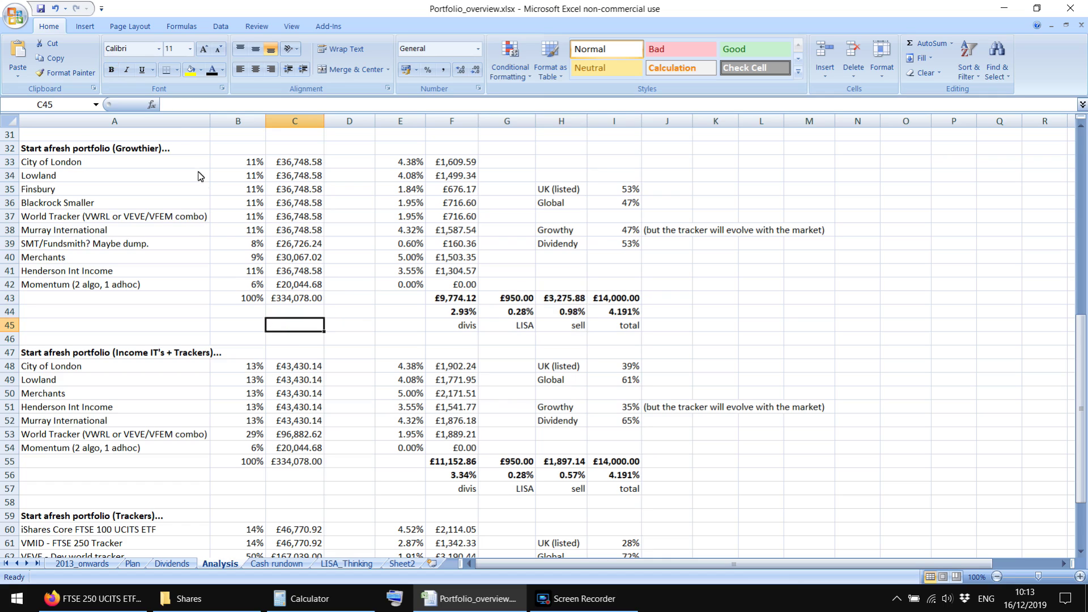
click(746, 328)
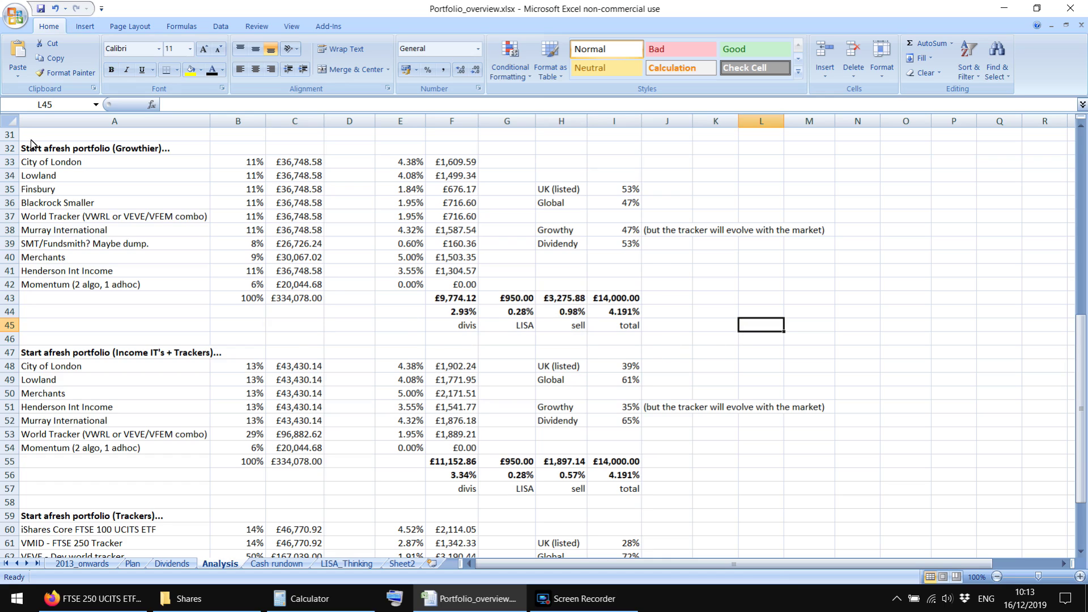
drag(59, 154, 734, 329)
click(733, 329)
scroll(245, 399, down, 3)
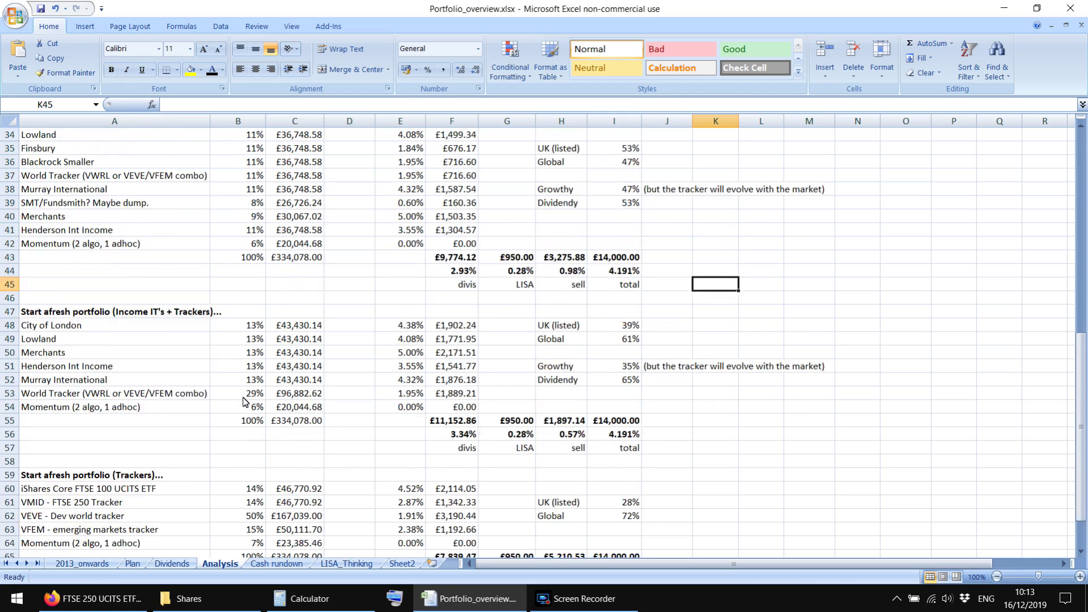
scroll(245, 399, down, 2)
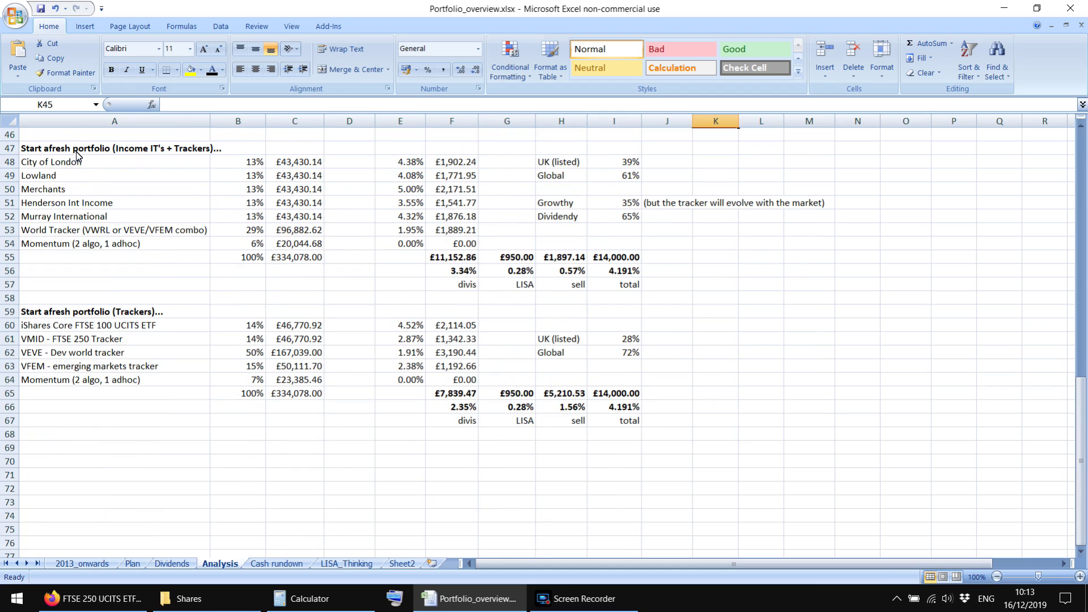
scroll(59, 159, up, 3)
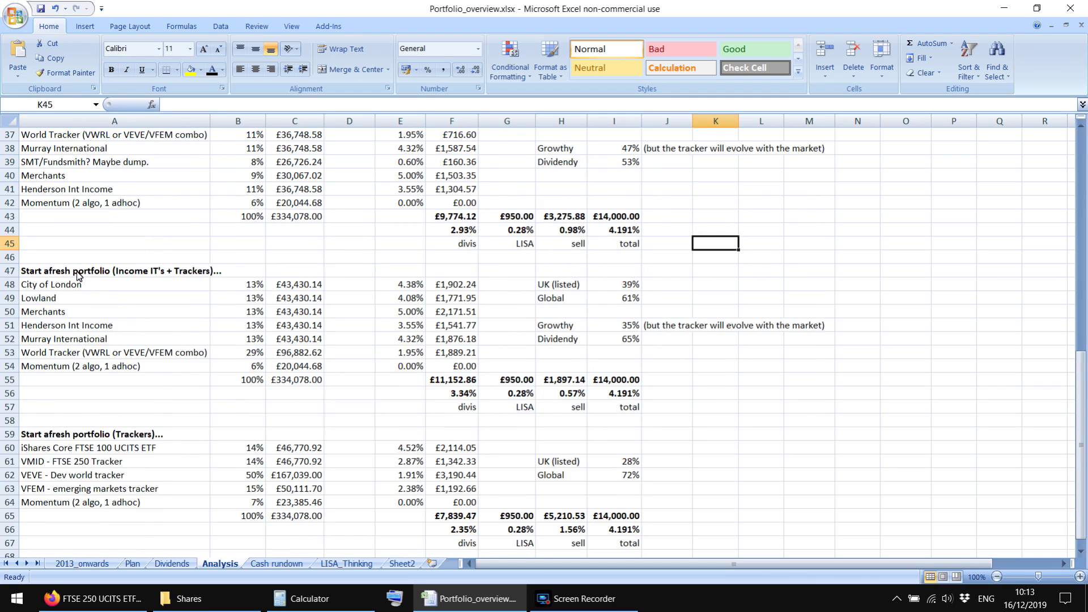
drag(79, 271, 420, 408)
click(461, 221)
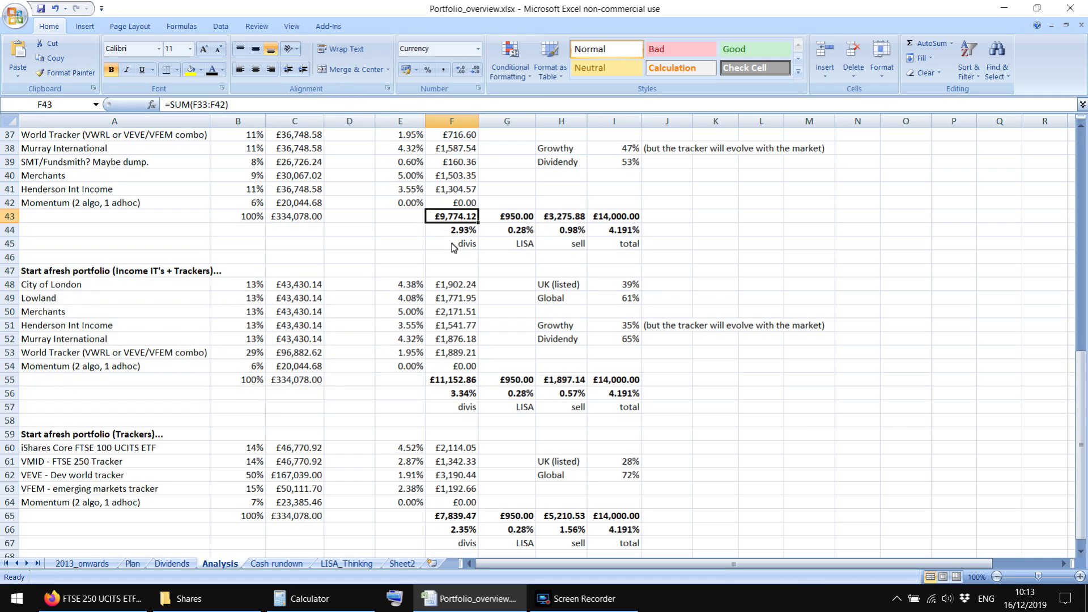
click(440, 383)
click(456, 222)
click(444, 385)
click(397, 396)
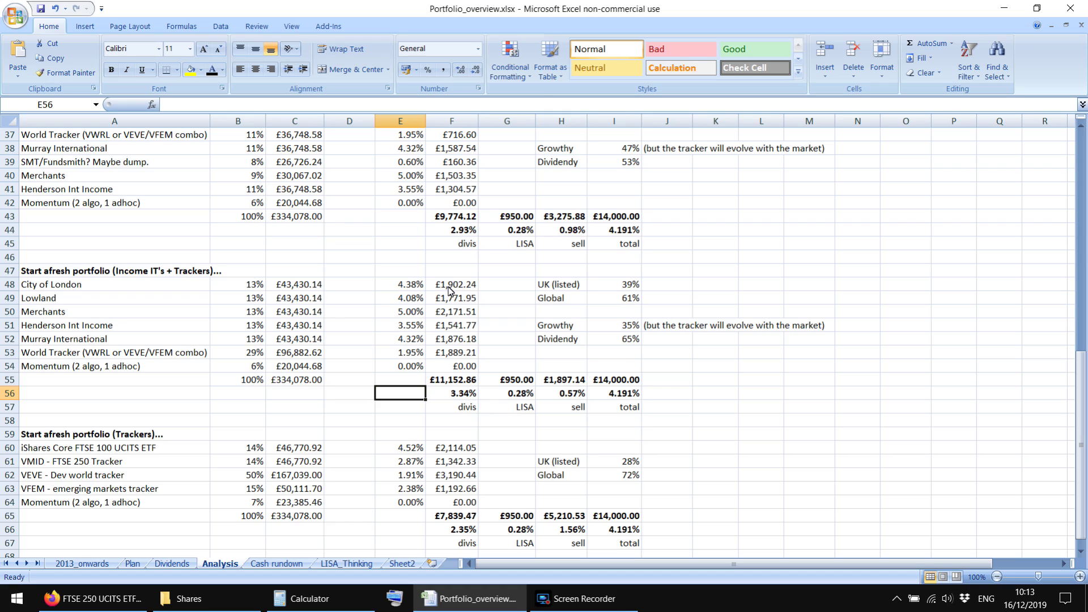
drag(448, 288, 456, 331)
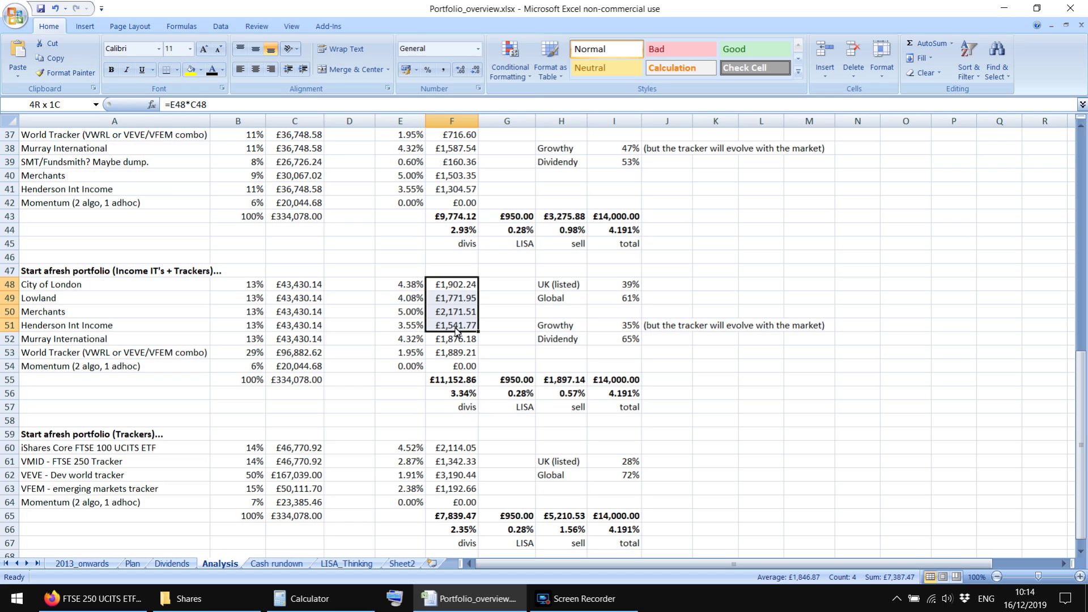
drag(456, 331, 458, 340)
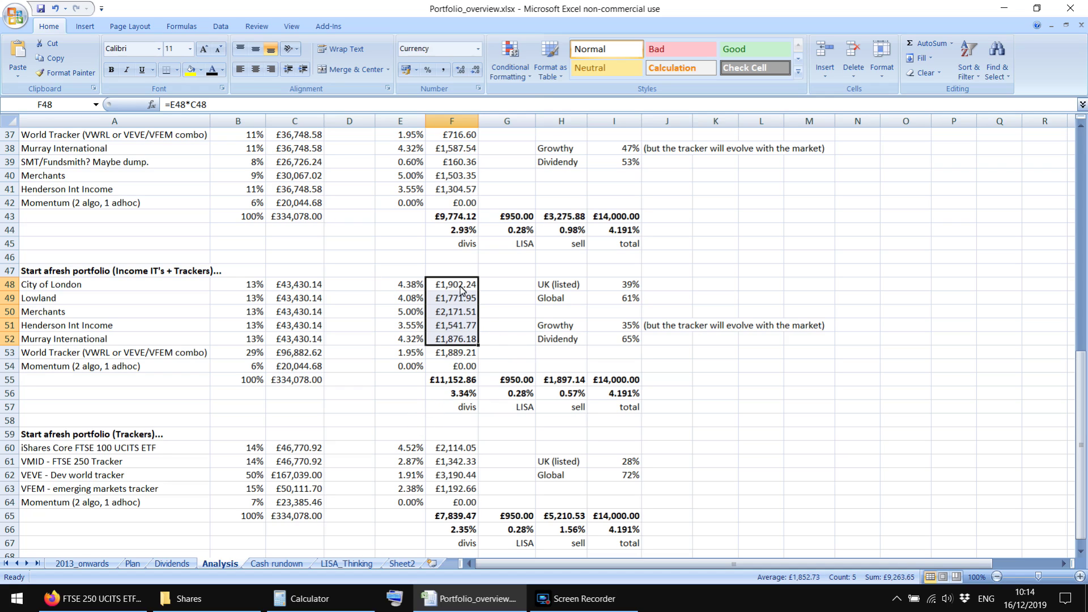
scroll(458, 180, up, 2)
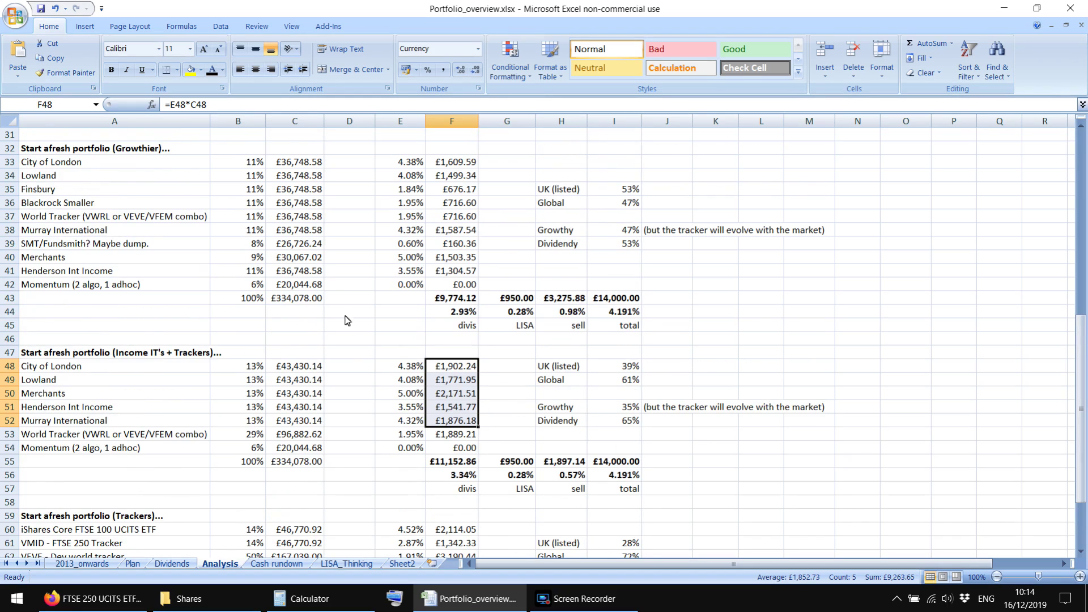
scroll(366, 365, down, 3)
scroll(367, 365, down, 1)
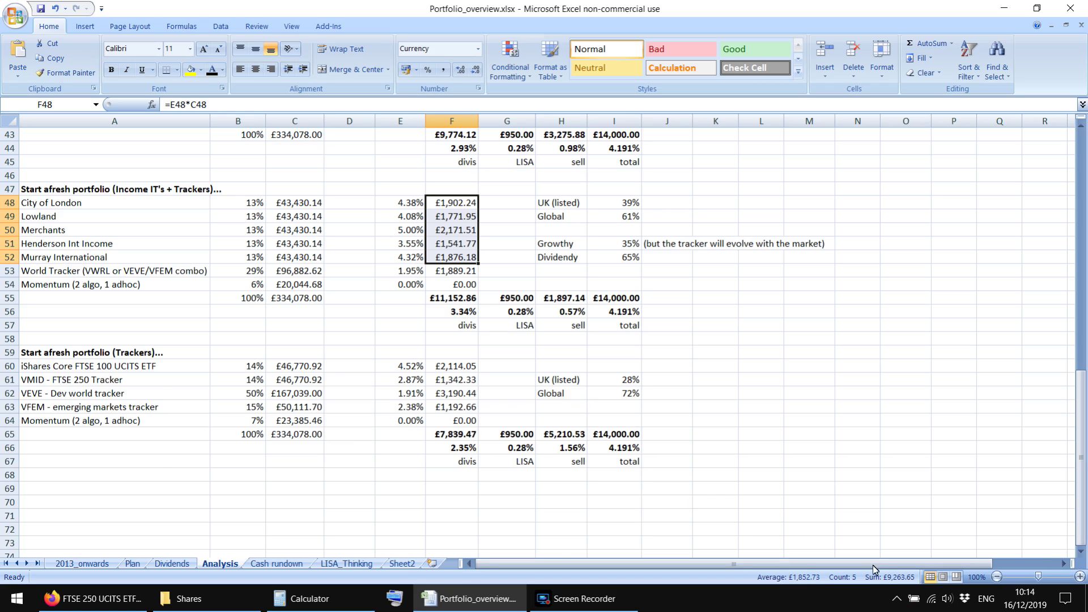
scroll(532, 449, up, 4)
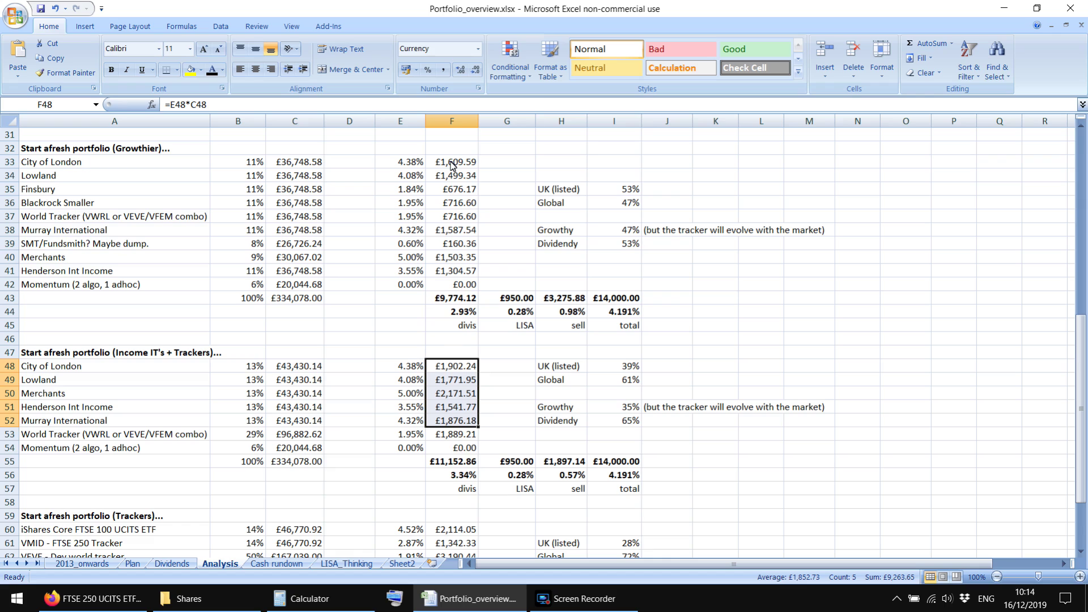
drag(452, 165, 457, 210)
ctrl+click(451, 232)
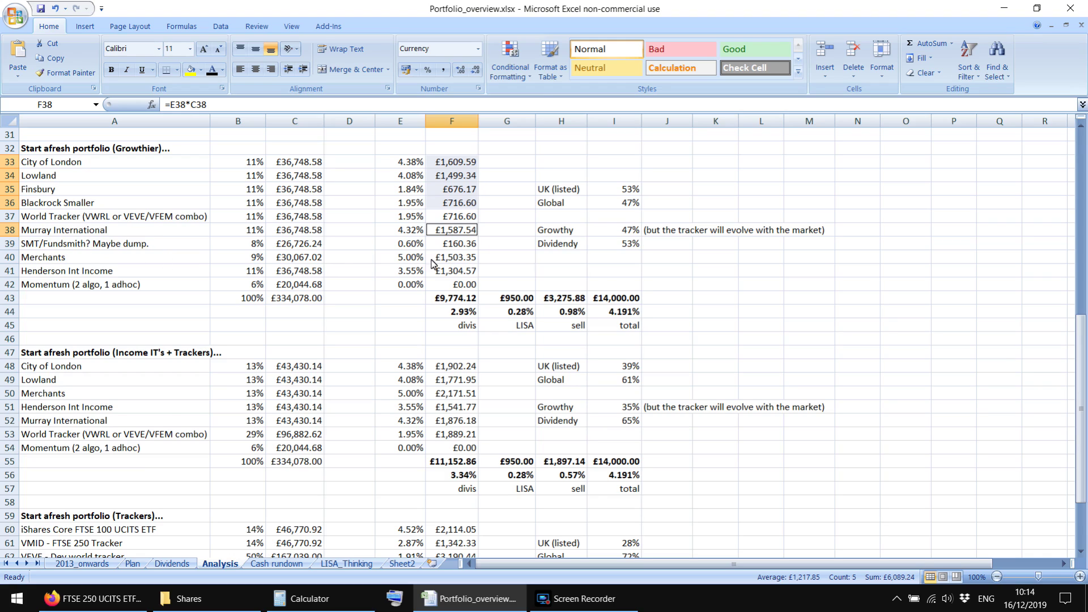
ctrl+click(445, 259)
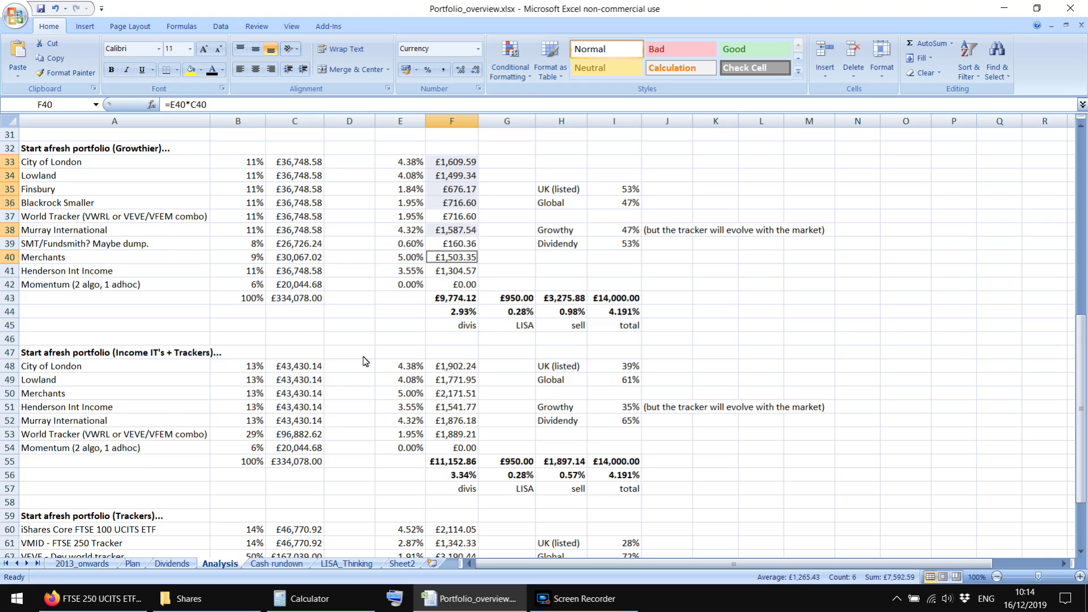
ctrl+click(447, 273)
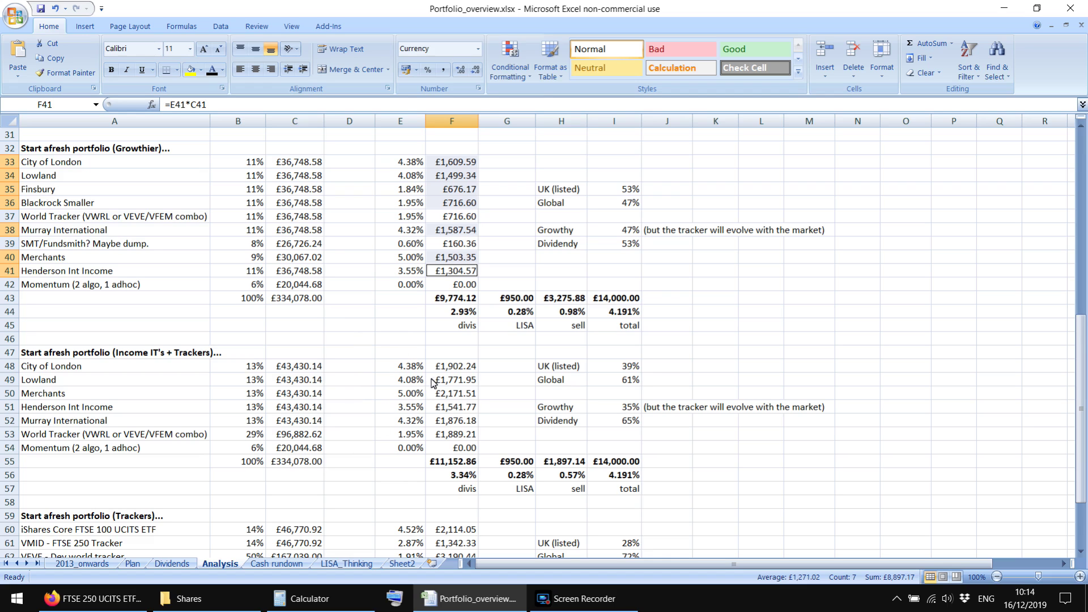
click(402, 339)
scroll(432, 390, down, 3)
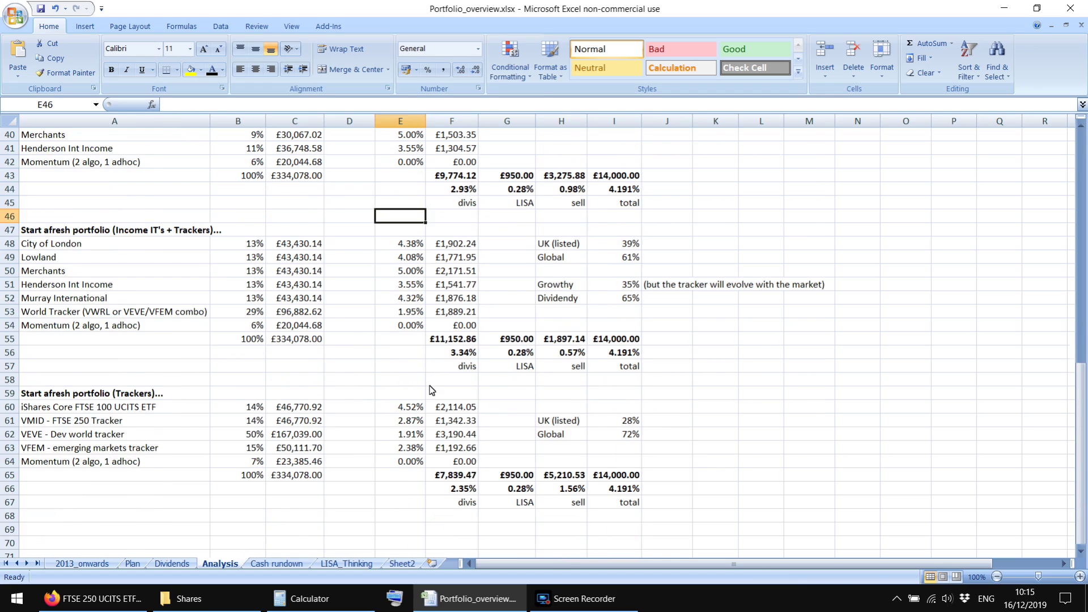
click(453, 245)
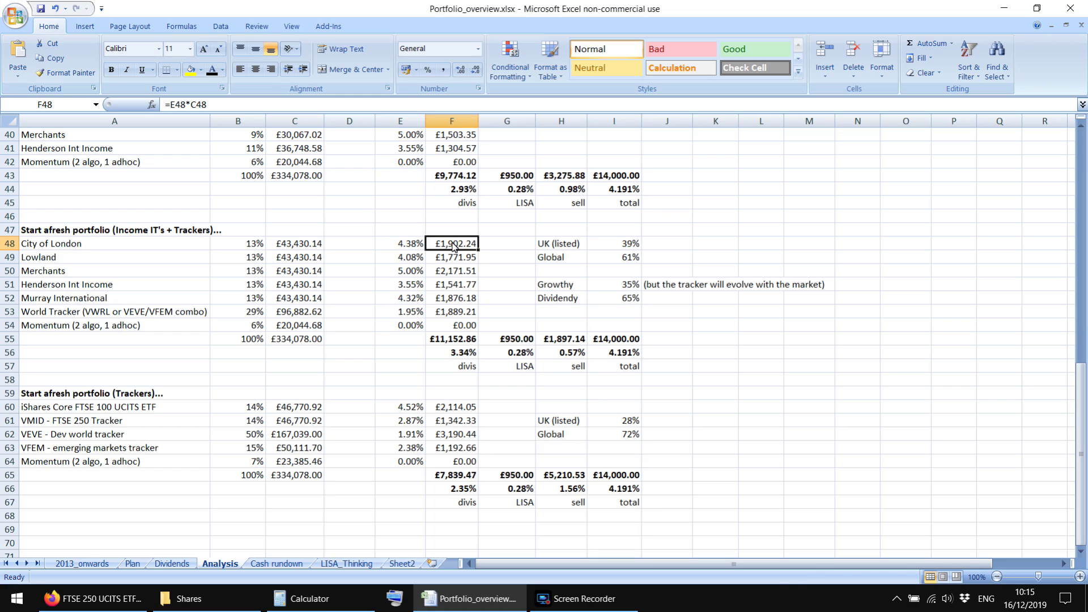
drag(454, 245, 463, 305)
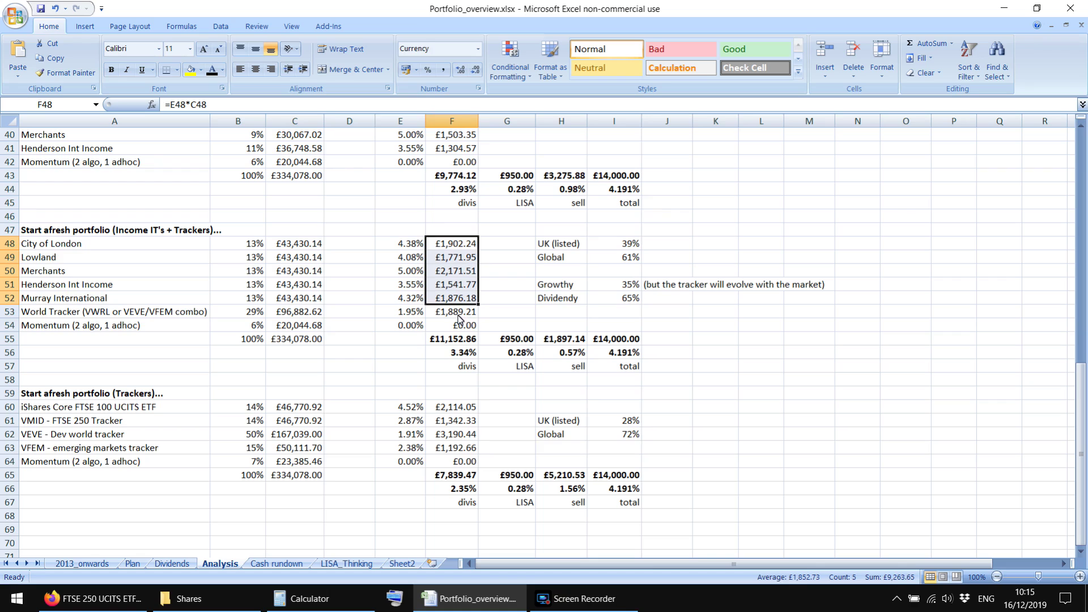
drag(461, 316, 65, 333)
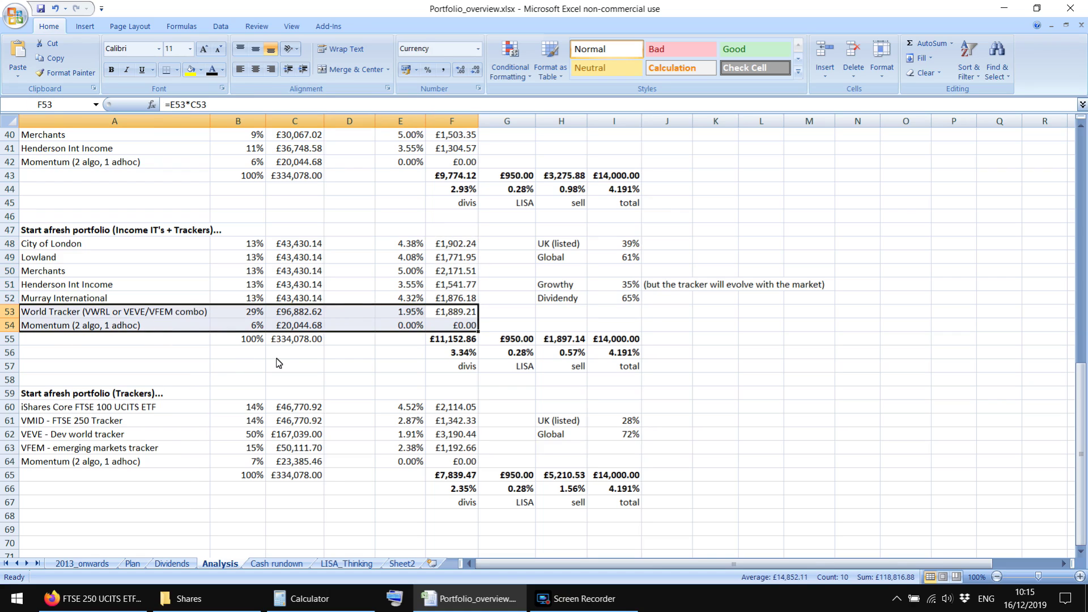
drag(245, 313, 315, 314)
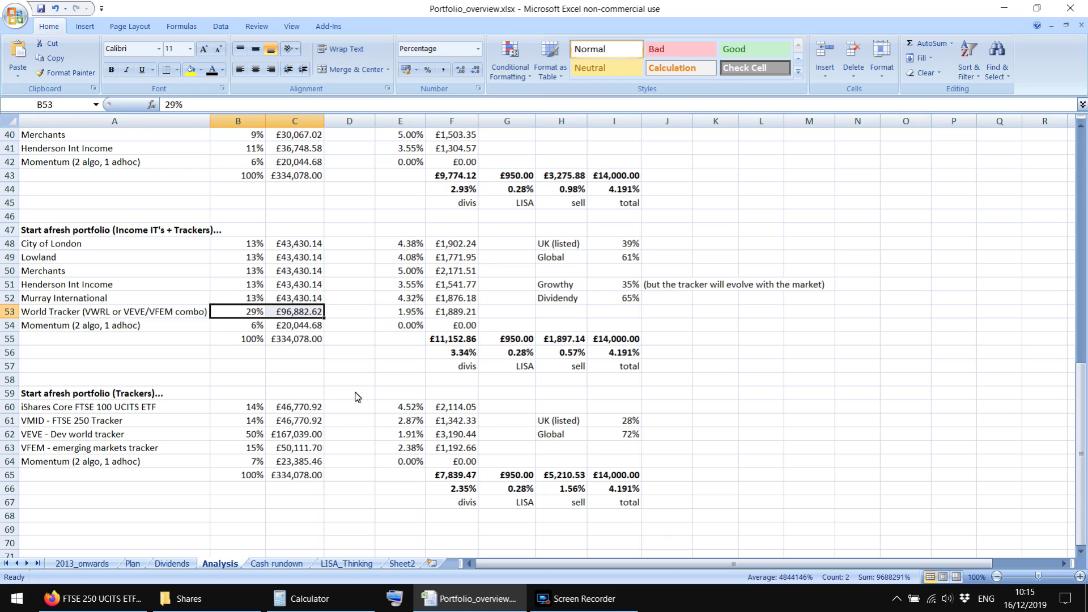
drag(447, 316, 46, 313)
click(341, 379)
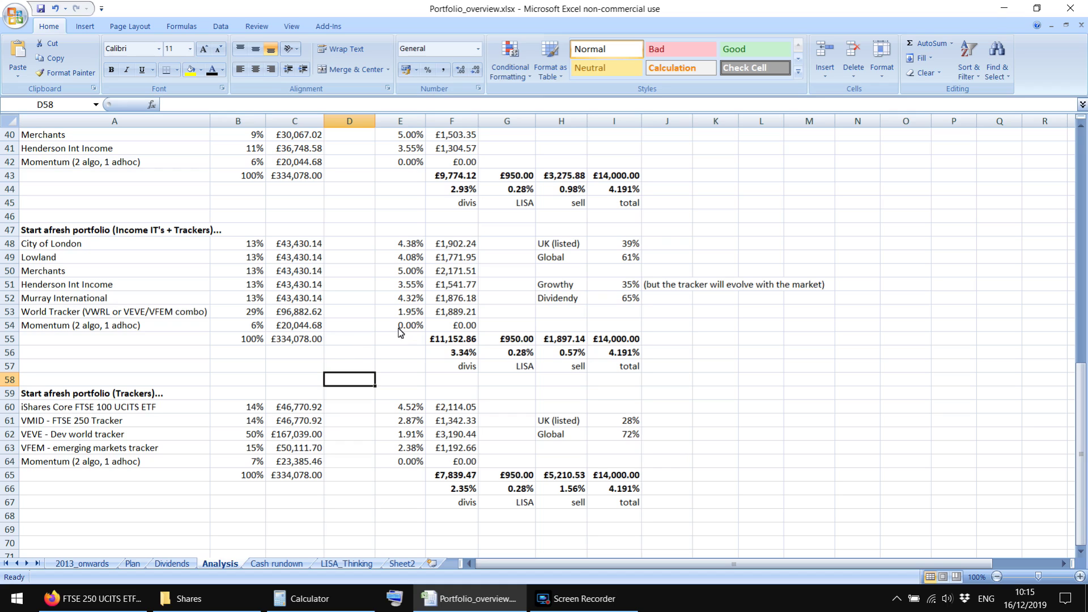
scroll(431, 354, up, 2)
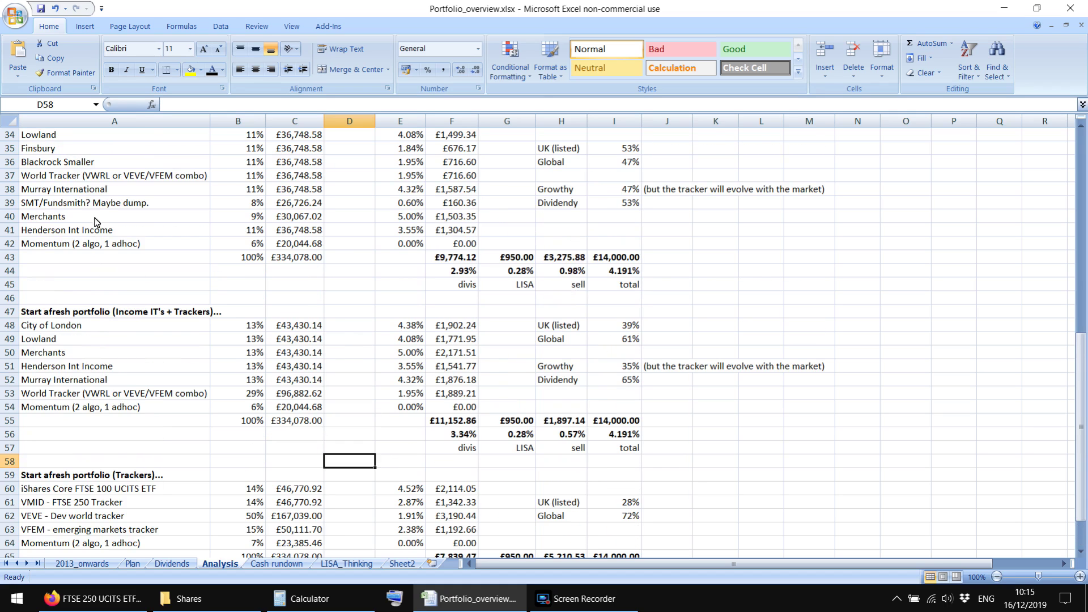
drag(94, 203, 460, 213)
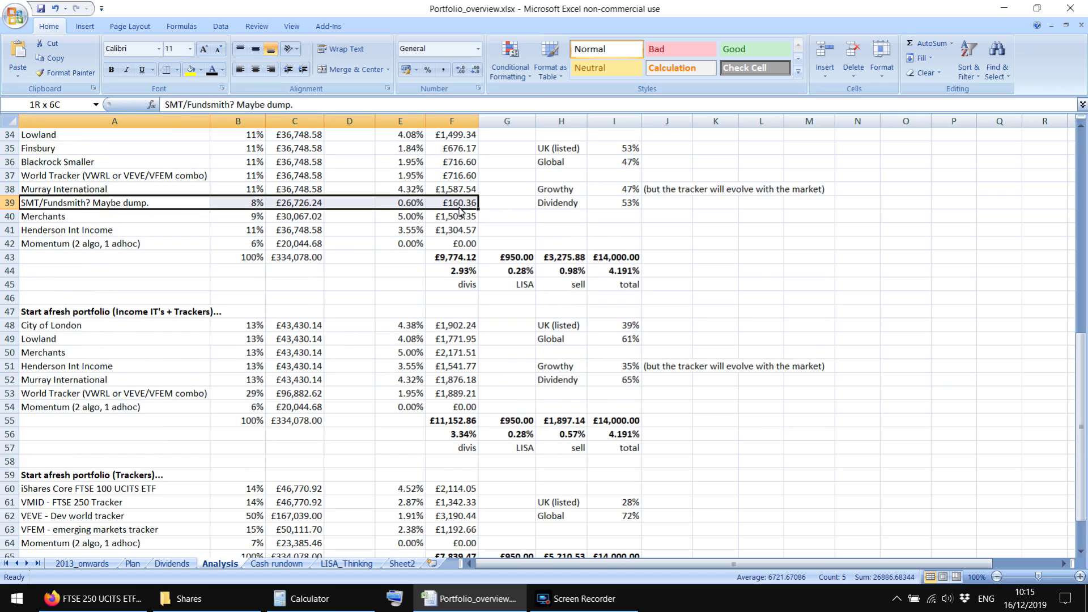
scroll(379, 282, up, 1)
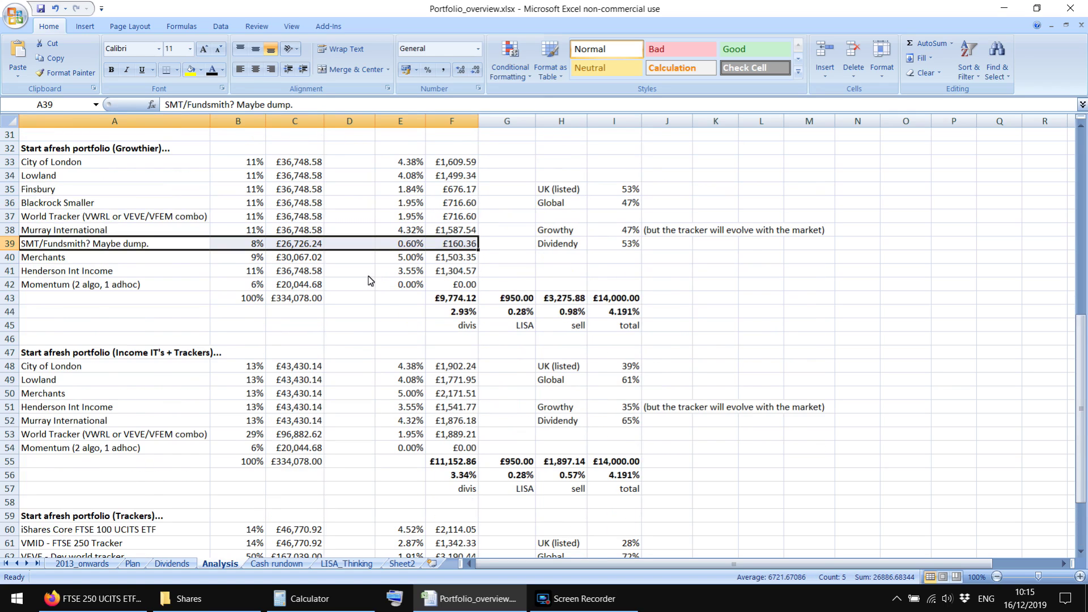
scroll(230, 292, down, 4)
click(331, 325)
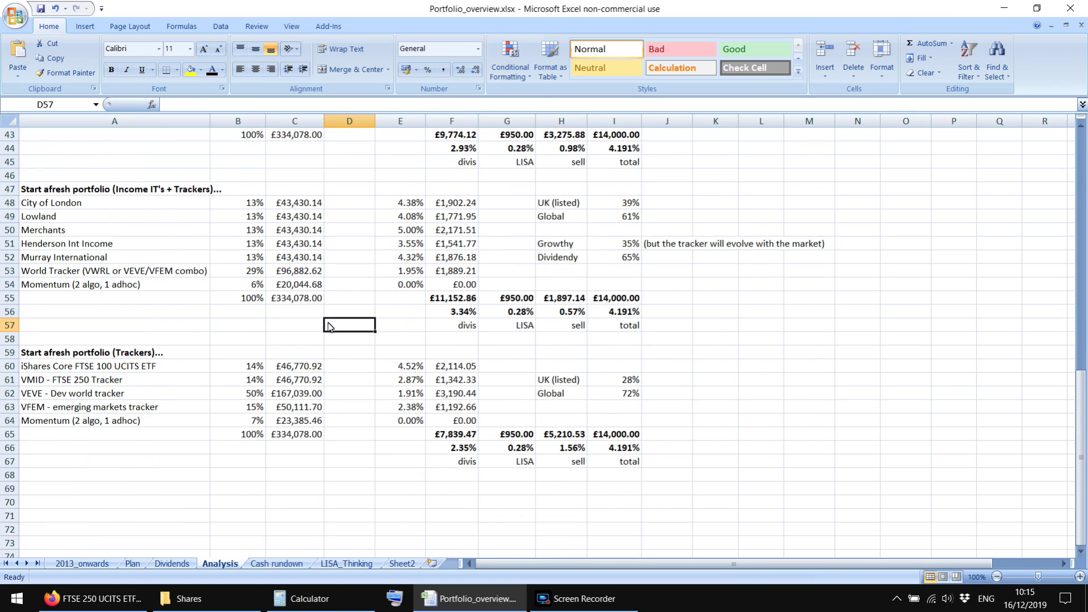
drag(558, 300, 556, 322)
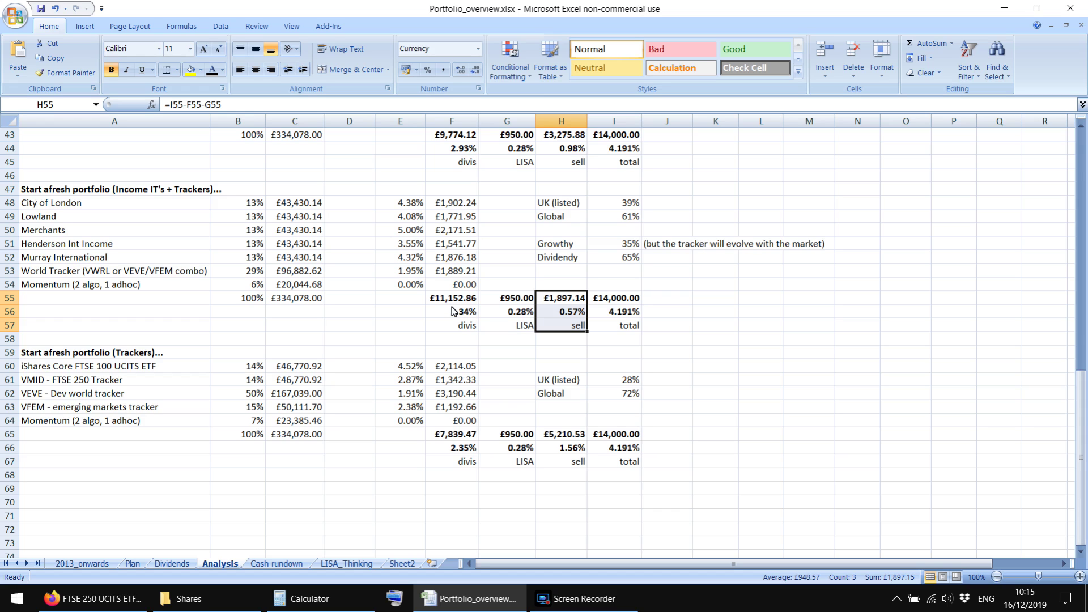
click(400, 311)
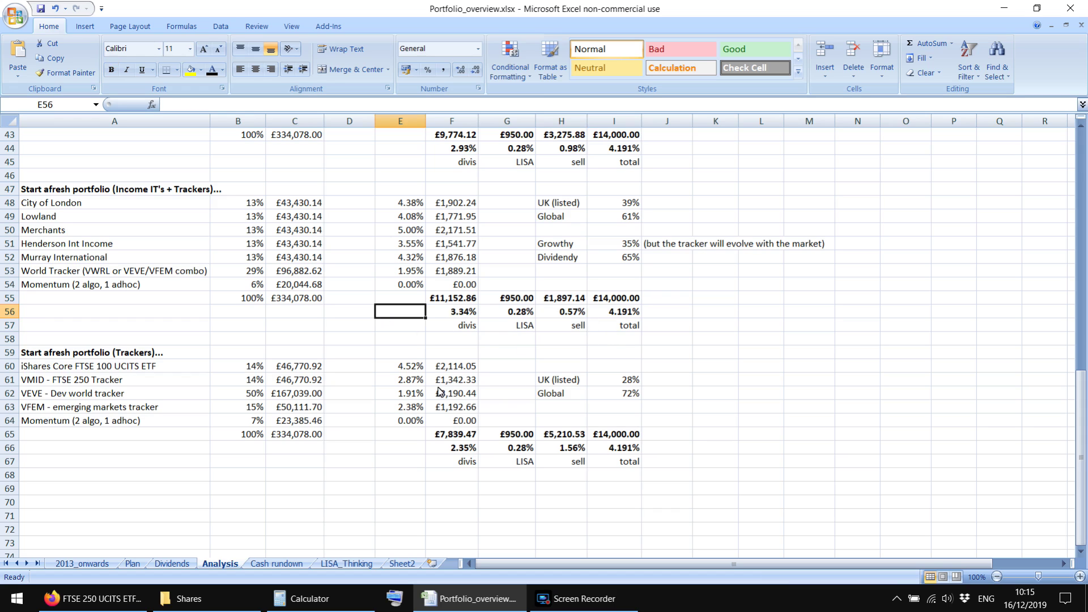
scroll(439, 390, down, 3)
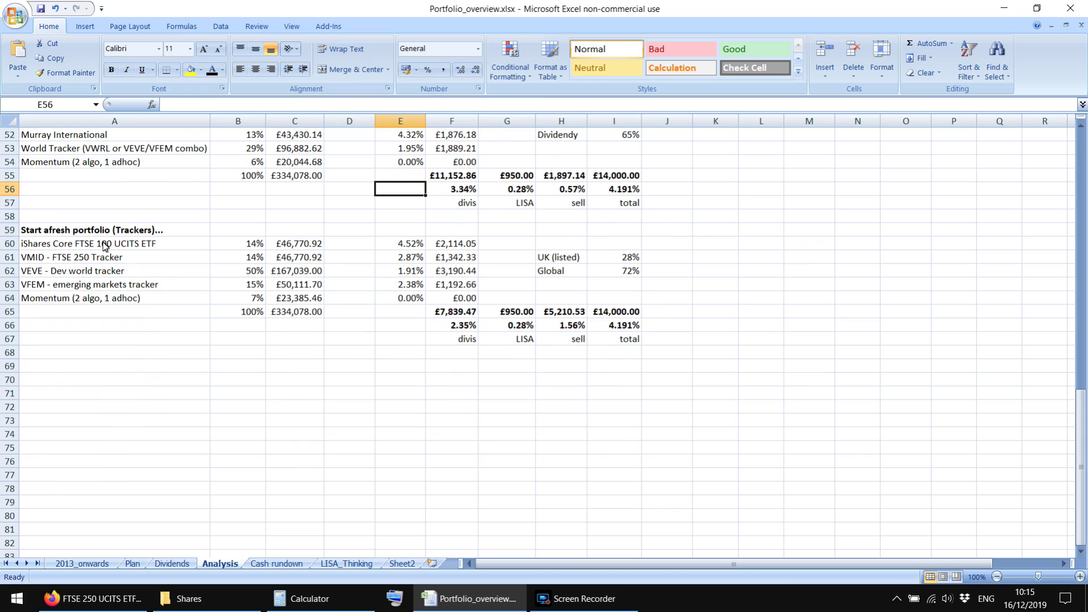
drag(67, 254, 80, 310)
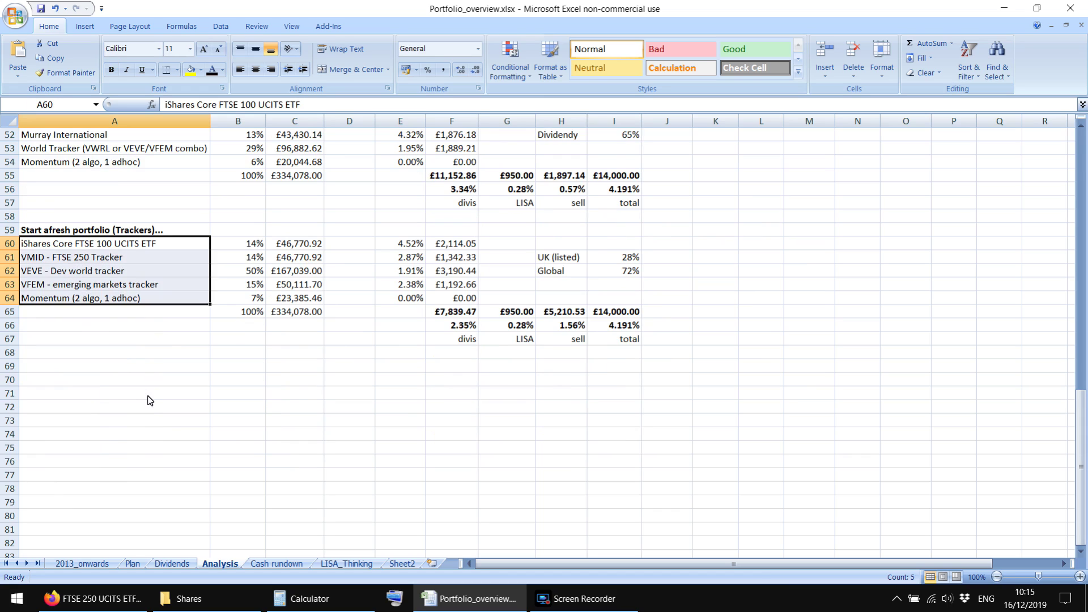
click(270, 365)
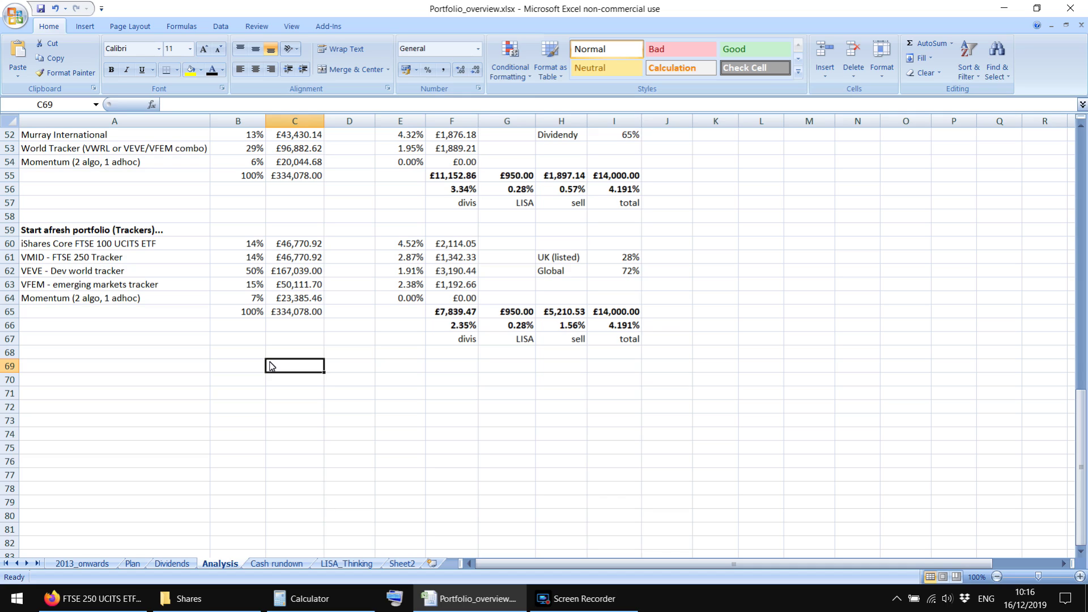
click(271, 343)
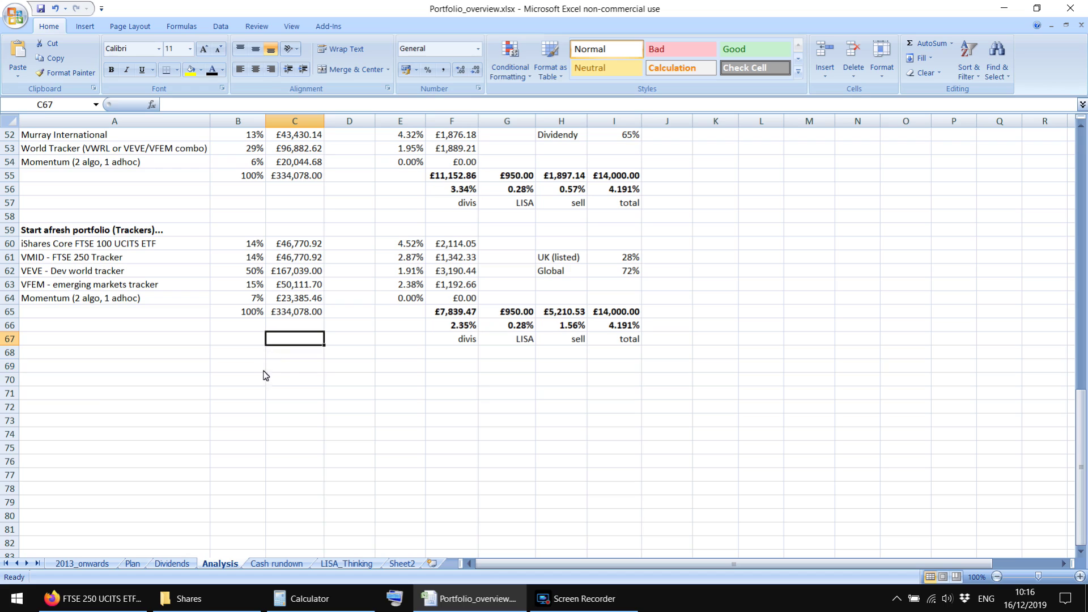
click(301, 371)
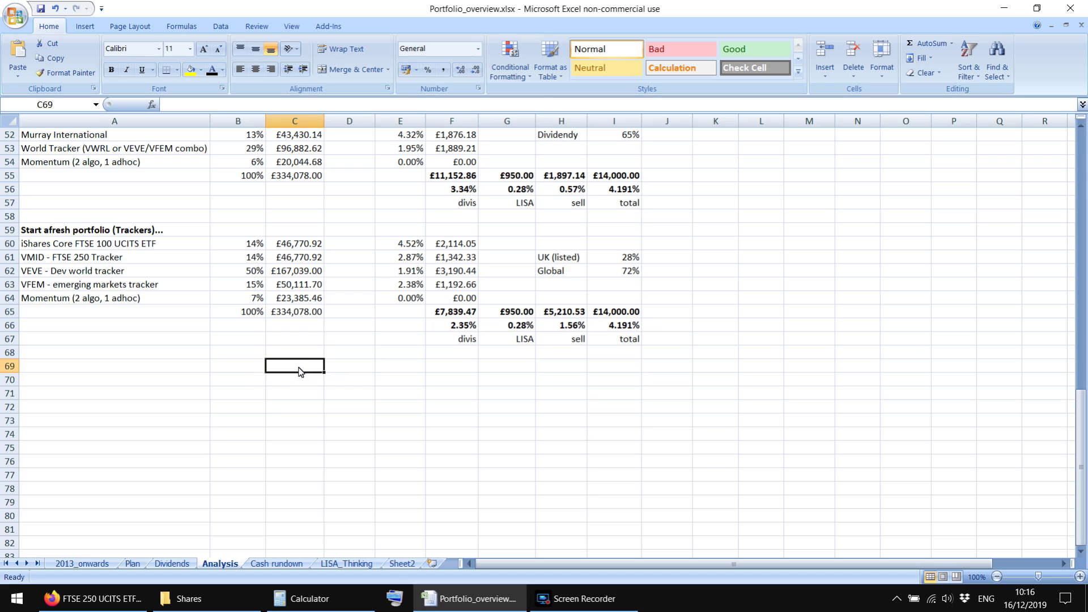
click(253, 248)
drag(254, 248, 108, 243)
click(295, 407)
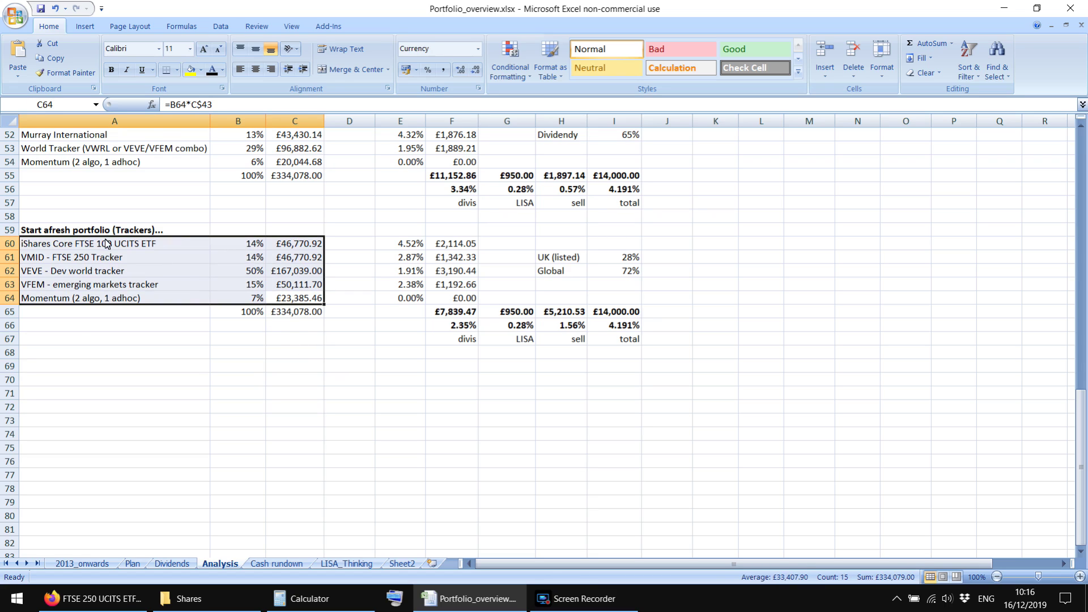
Enter 15% for the FTSE 100 and FTSE 250 trackers and 48% for VEVE in B60:B62
drag(249, 245, 251, 259)
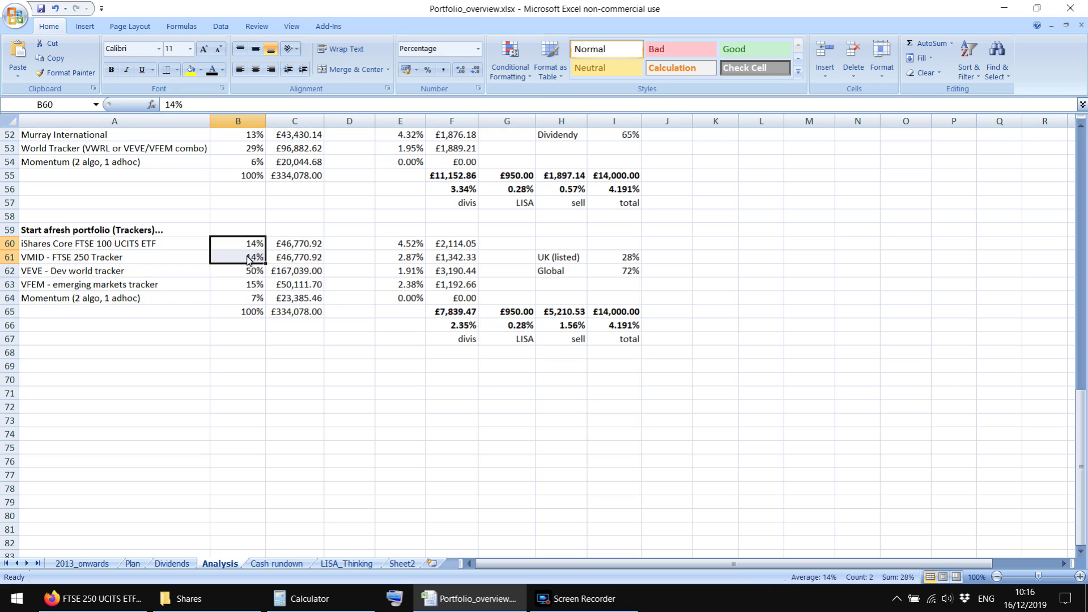
scroll(629, 267, up, 3)
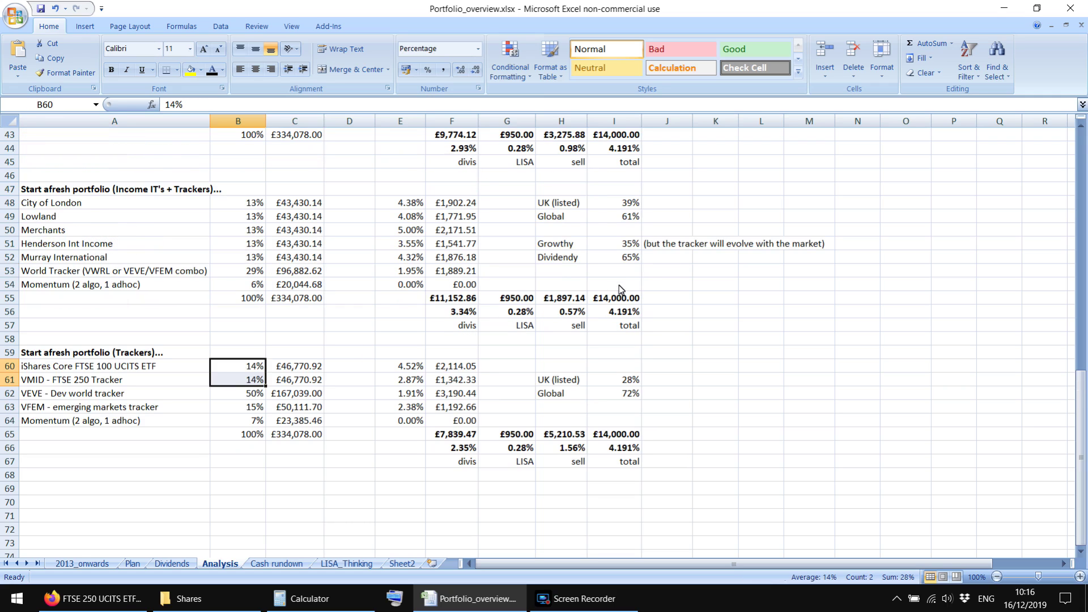
scroll(620, 213, down, 2)
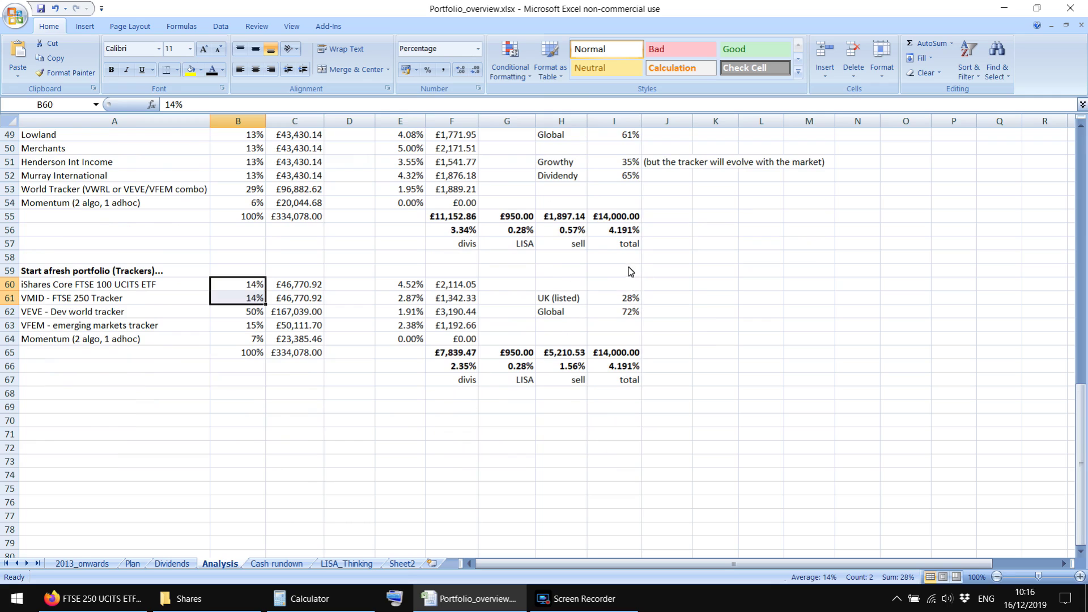
drag(628, 298, 558, 302)
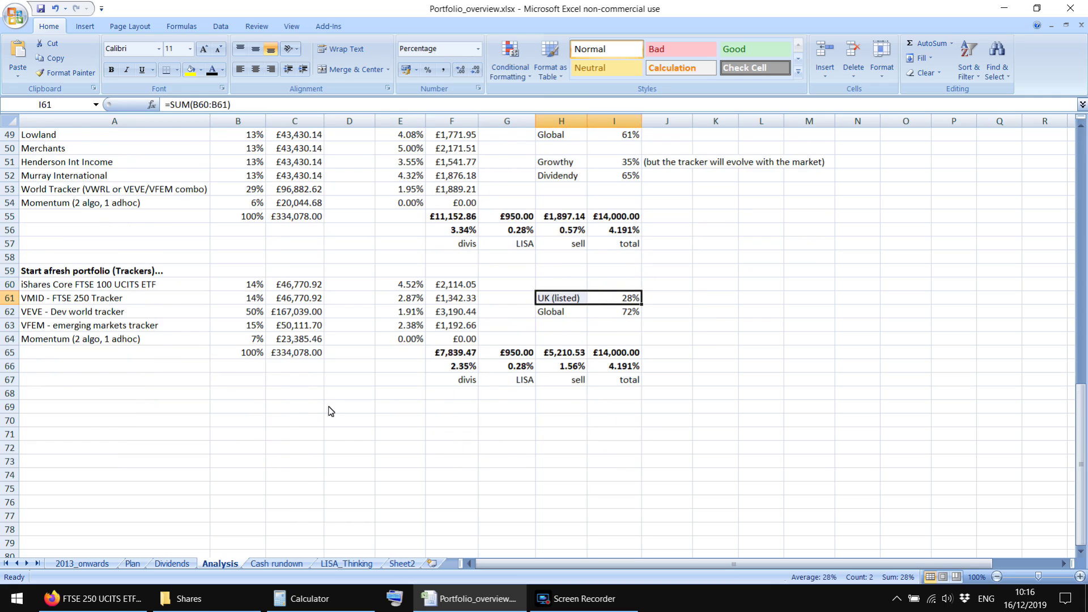
click(294, 415)
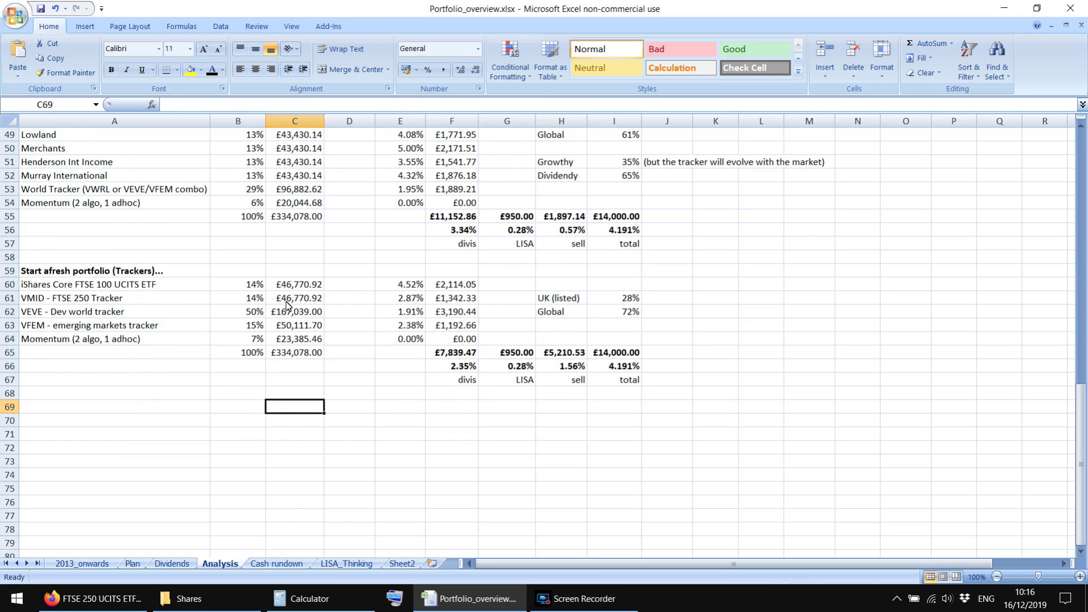
click(258, 286)
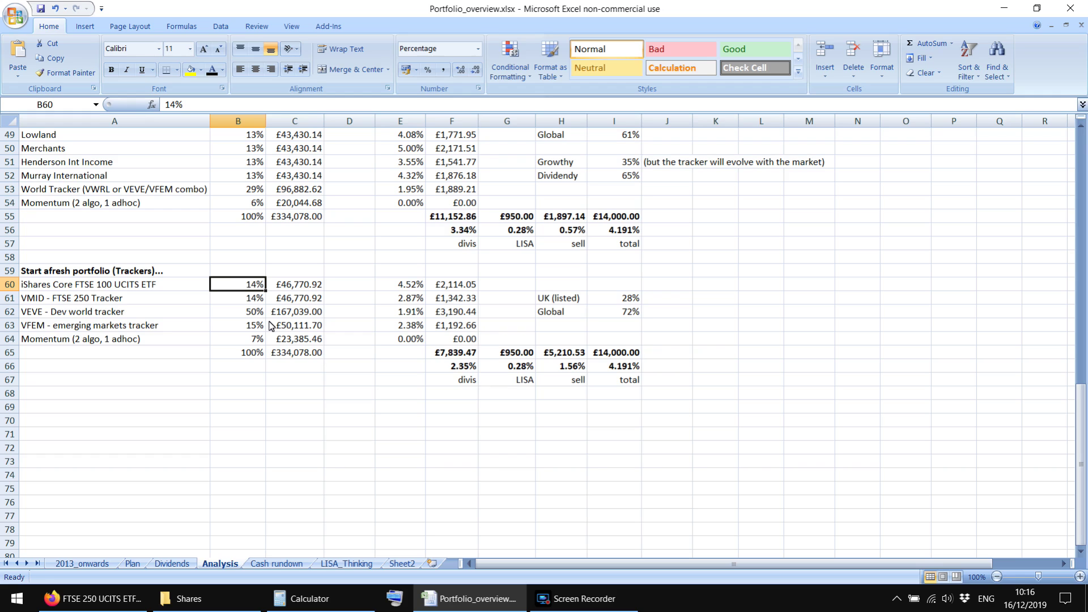
text(15)
key(Return)
text(15)
key(Return)
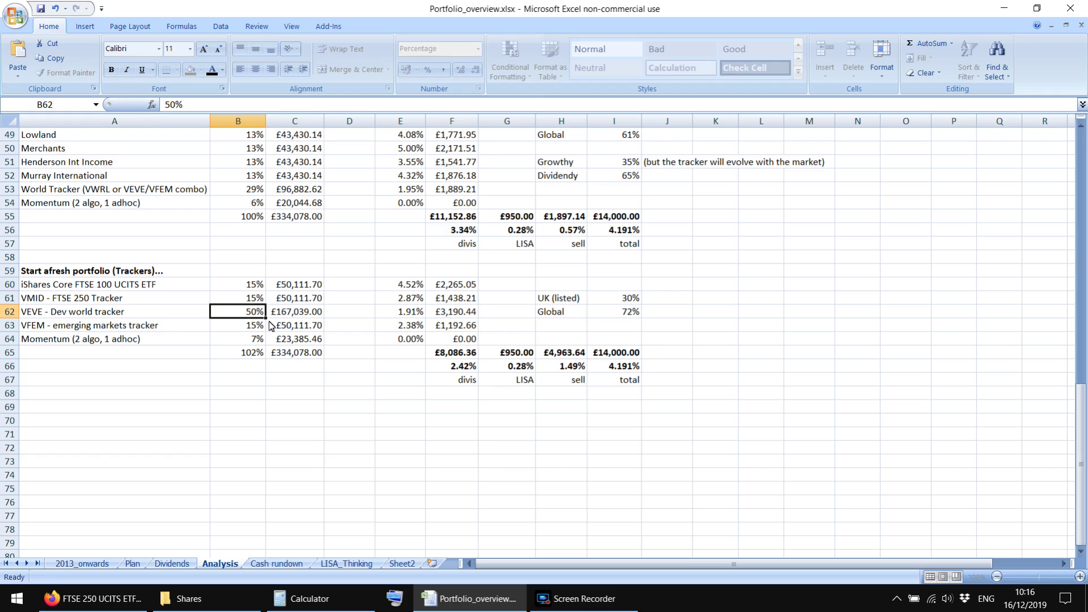
text(48)
key(Return)
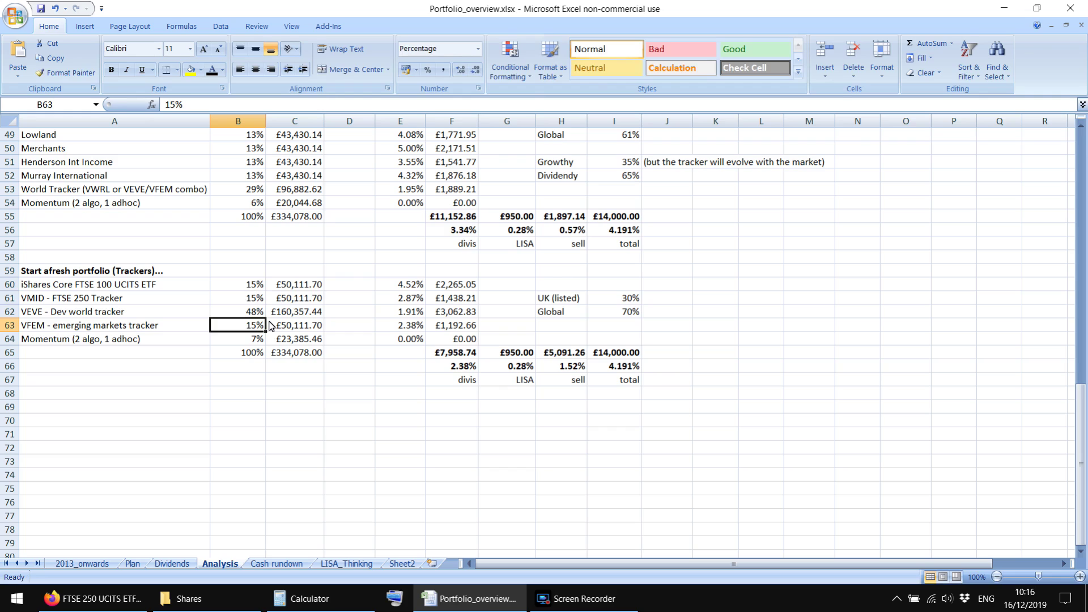
key(Down)
key(Down)
key(Down)
key(Down)
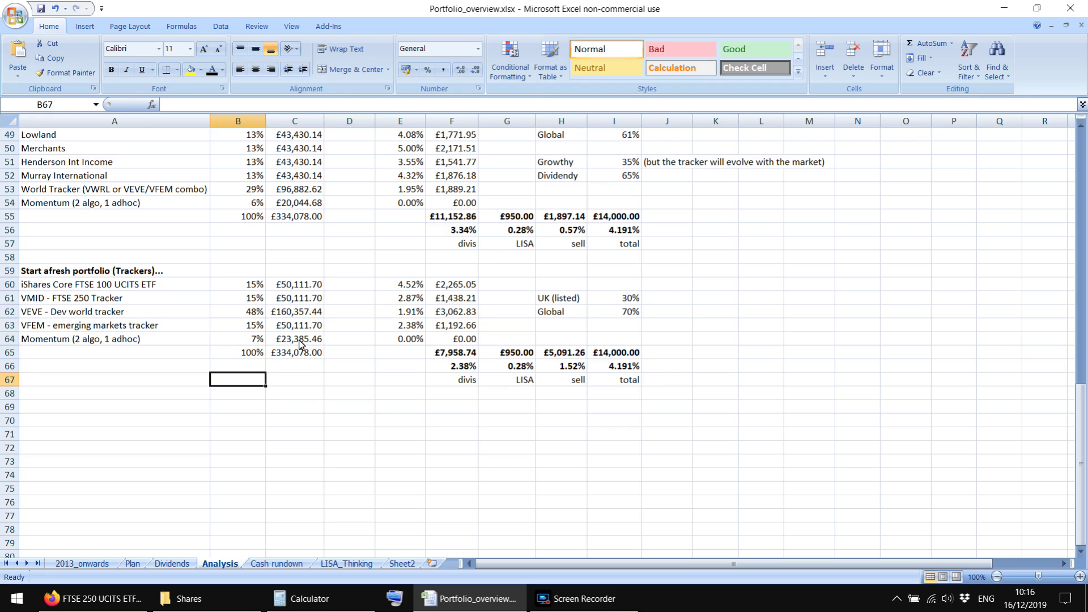
click(55, 313)
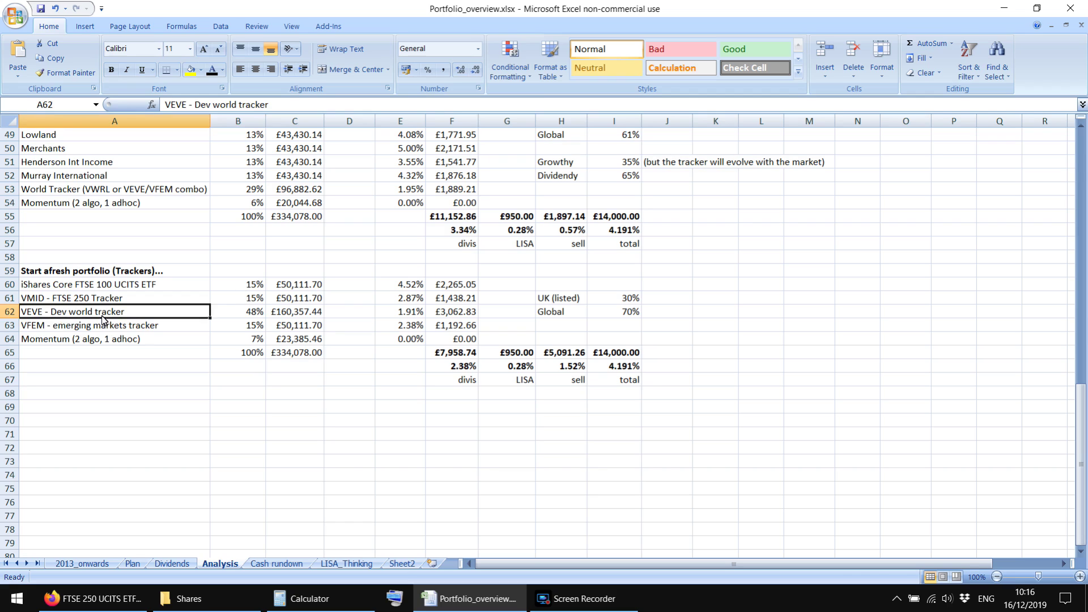
drag(103, 319, 547, 324)
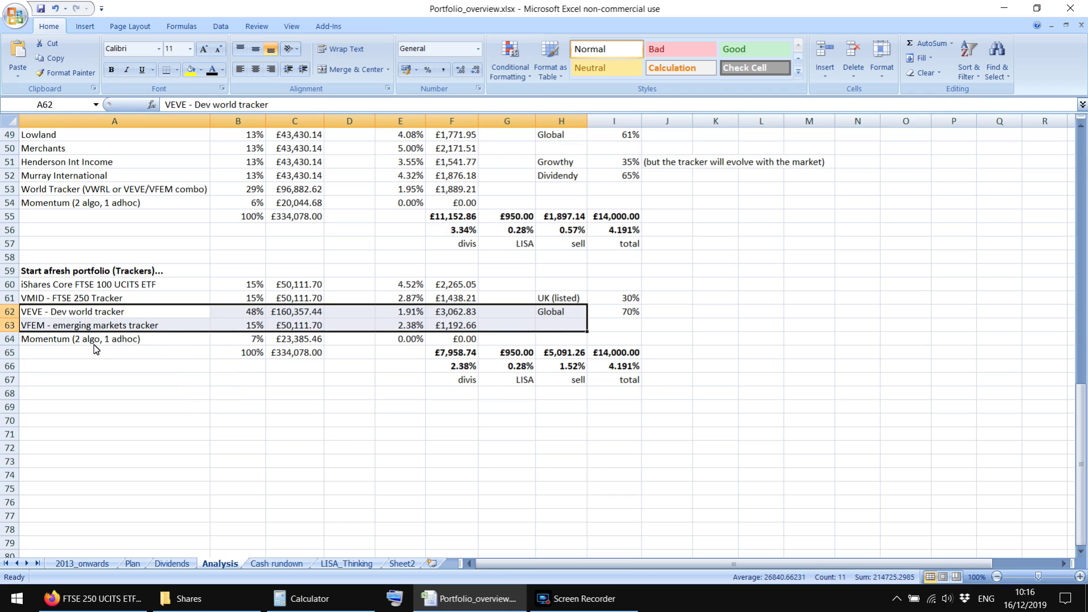
drag(94, 344, 45, 347)
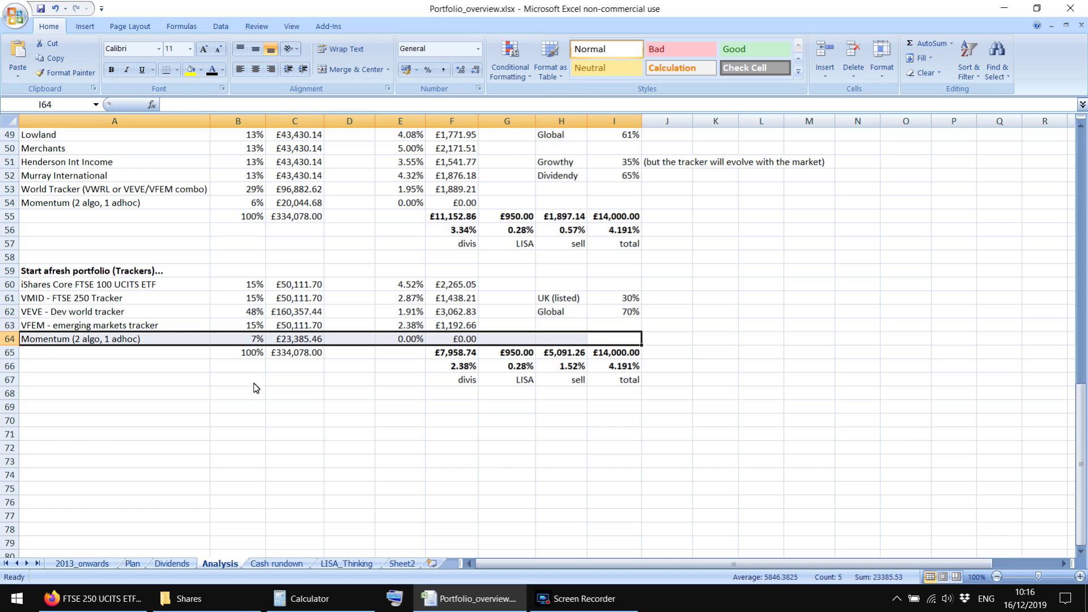
click(250, 408)
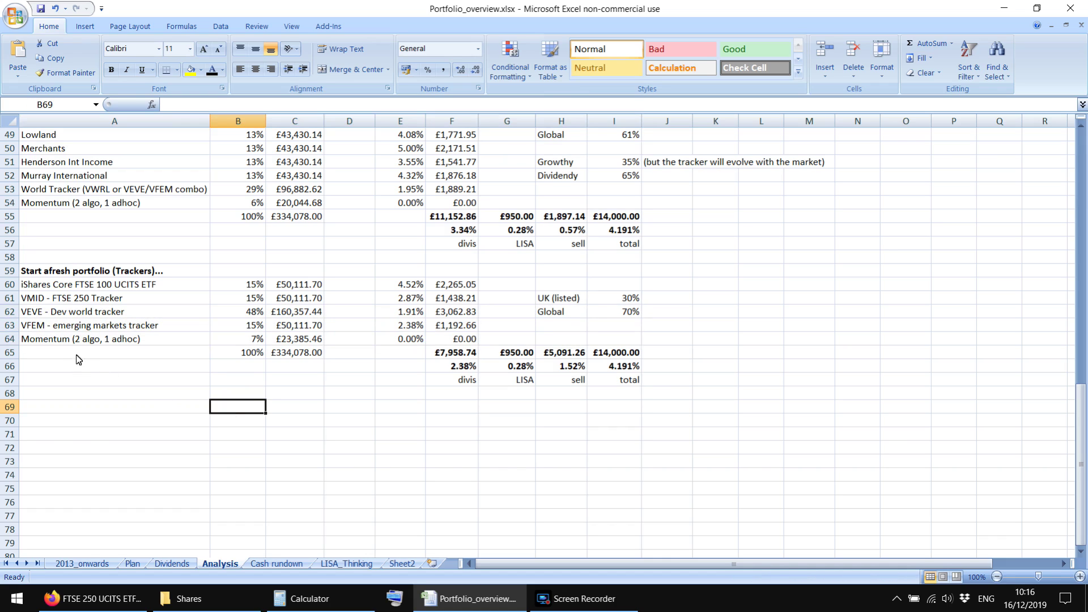
drag(64, 340, 600, 352)
click(359, 436)
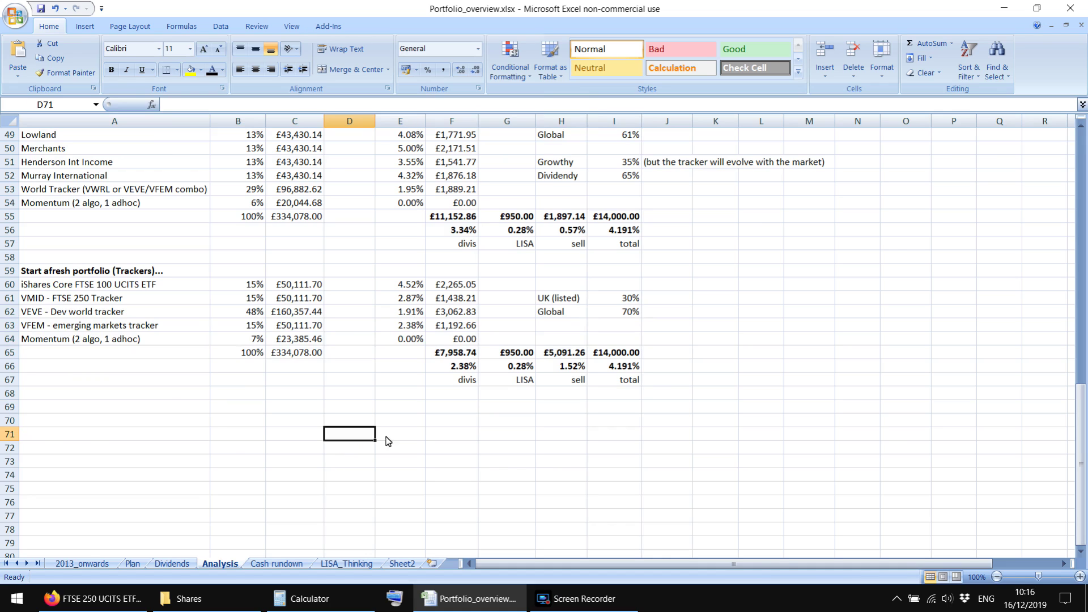
drag(562, 354, 556, 386)
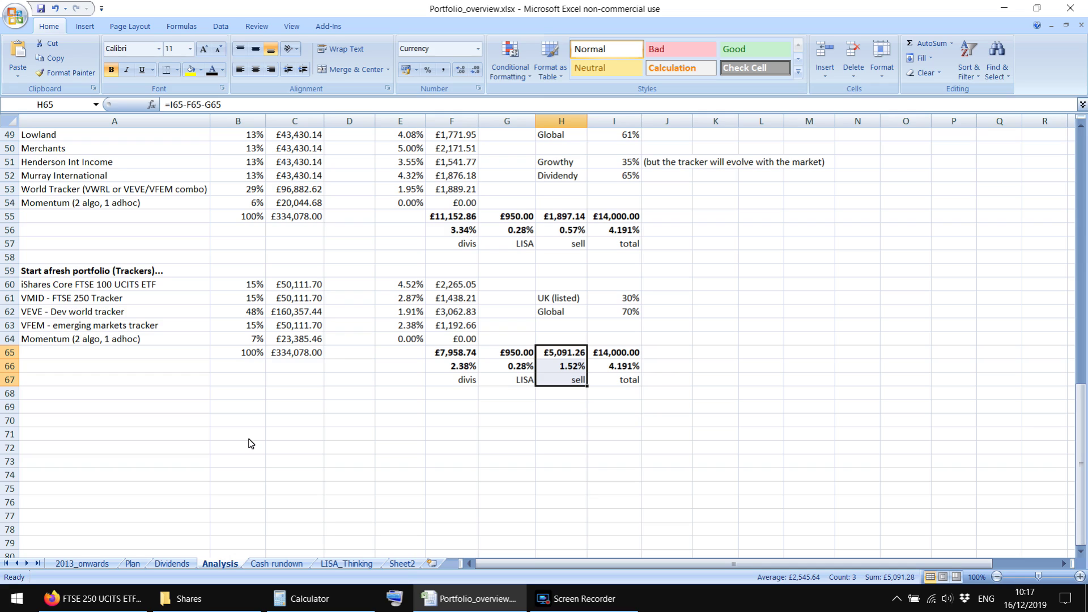
click(440, 356)
click(340, 385)
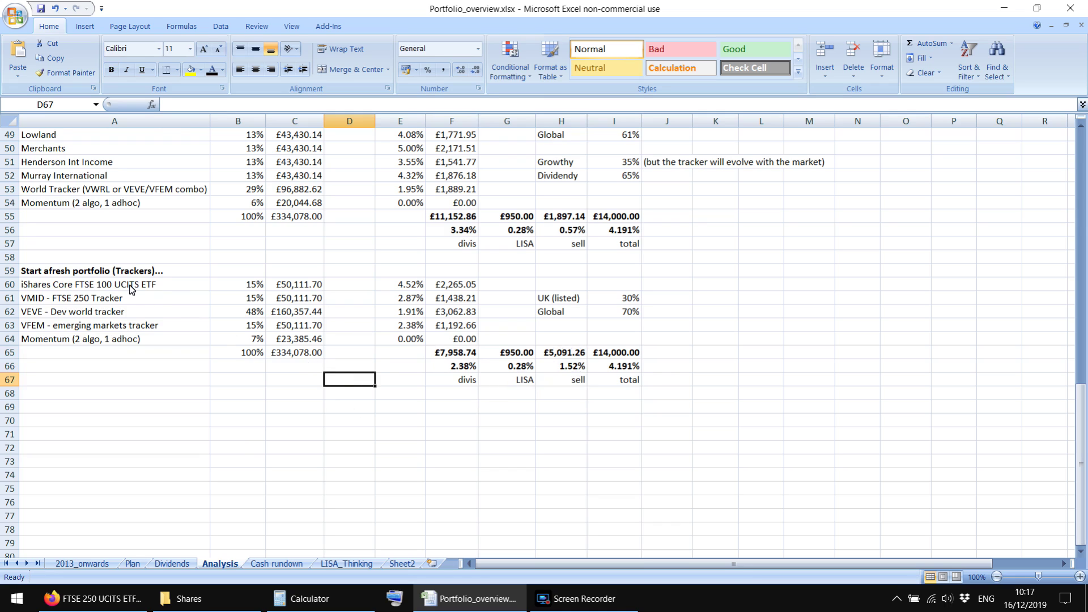
drag(131, 288, 120, 344)
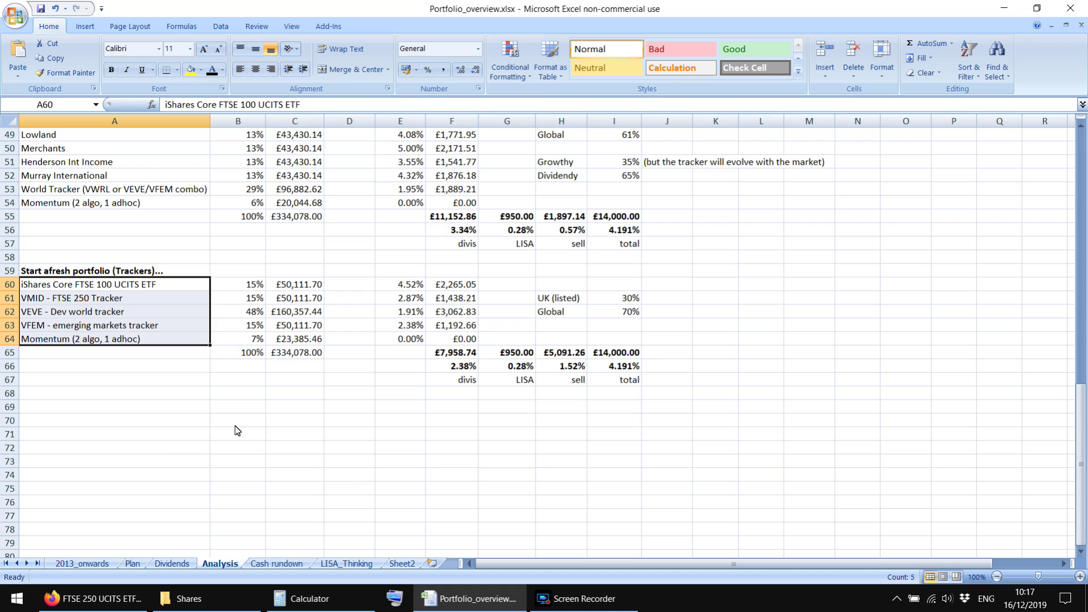
click(279, 399)
click(352, 400)
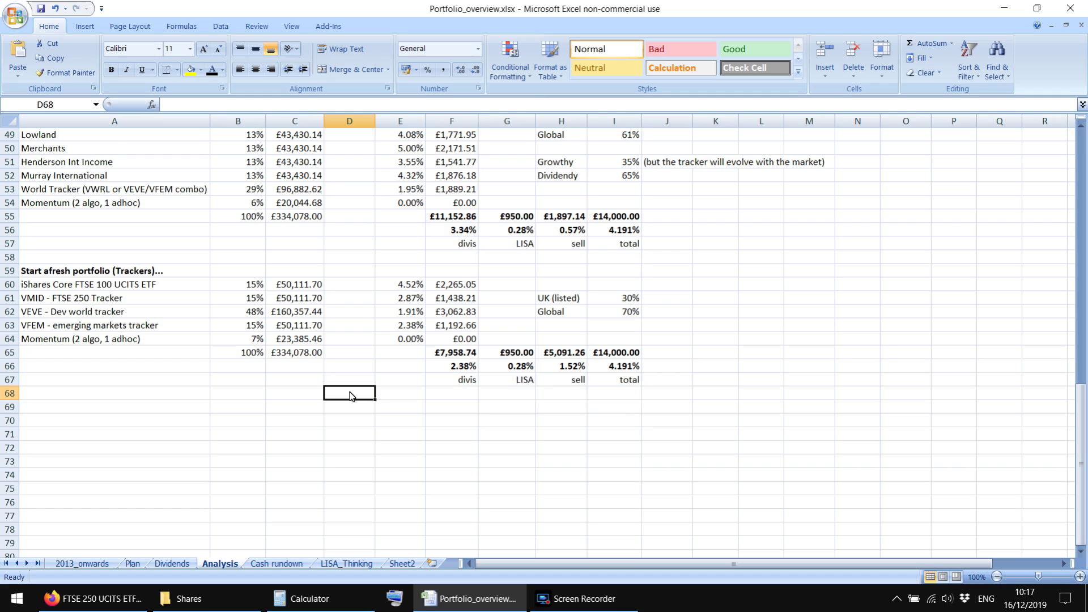
click(408, 411)
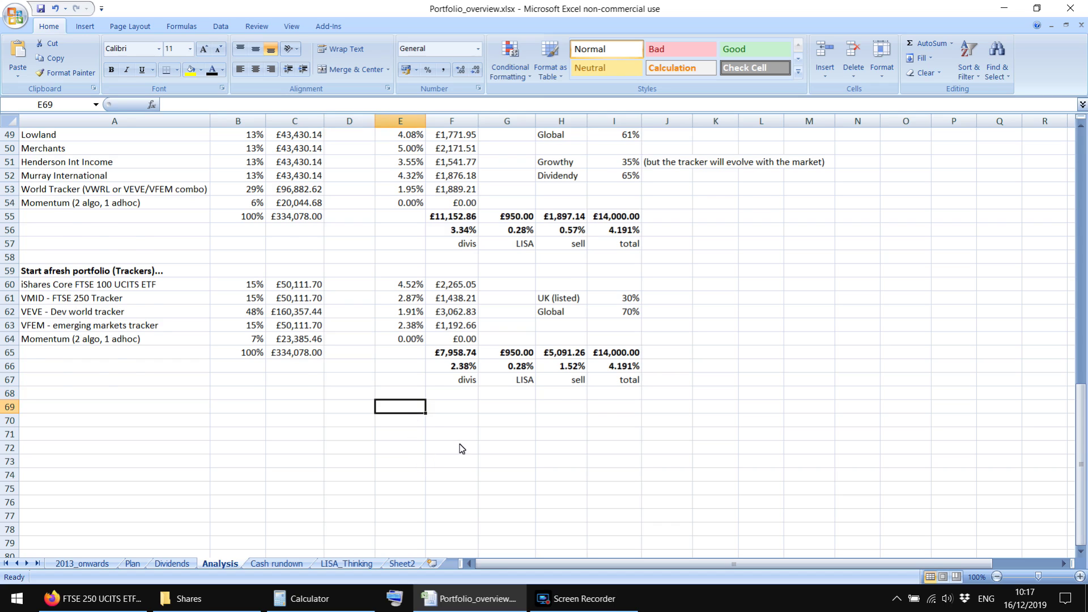
scroll(462, 448, up, 1)
Check the tracker portfolio's dividend total, yield and sell figures on Analysis
click(439, 395)
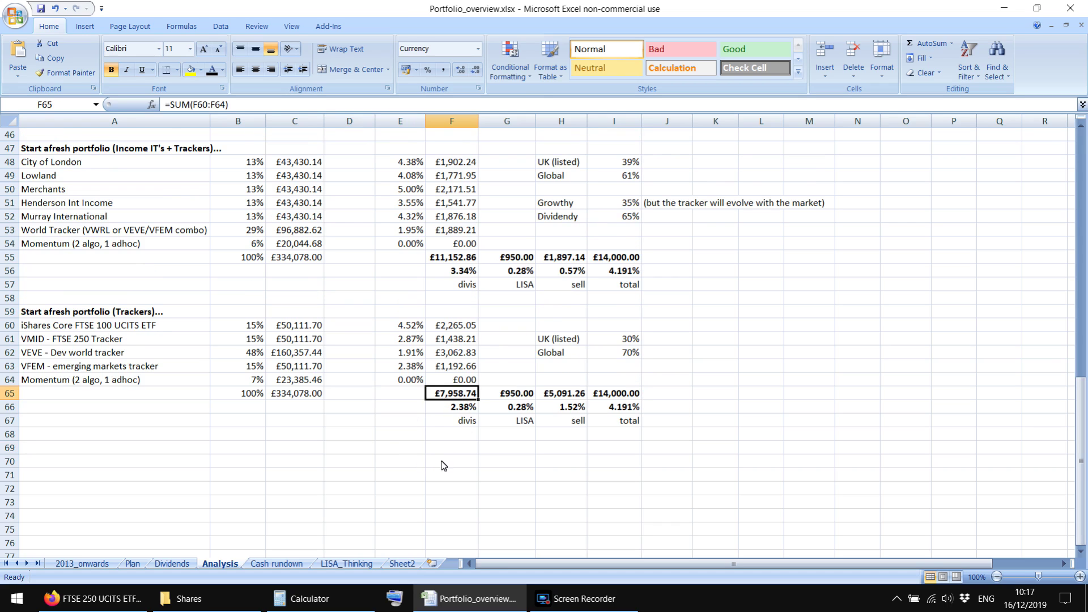
drag(451, 398, 452, 428)
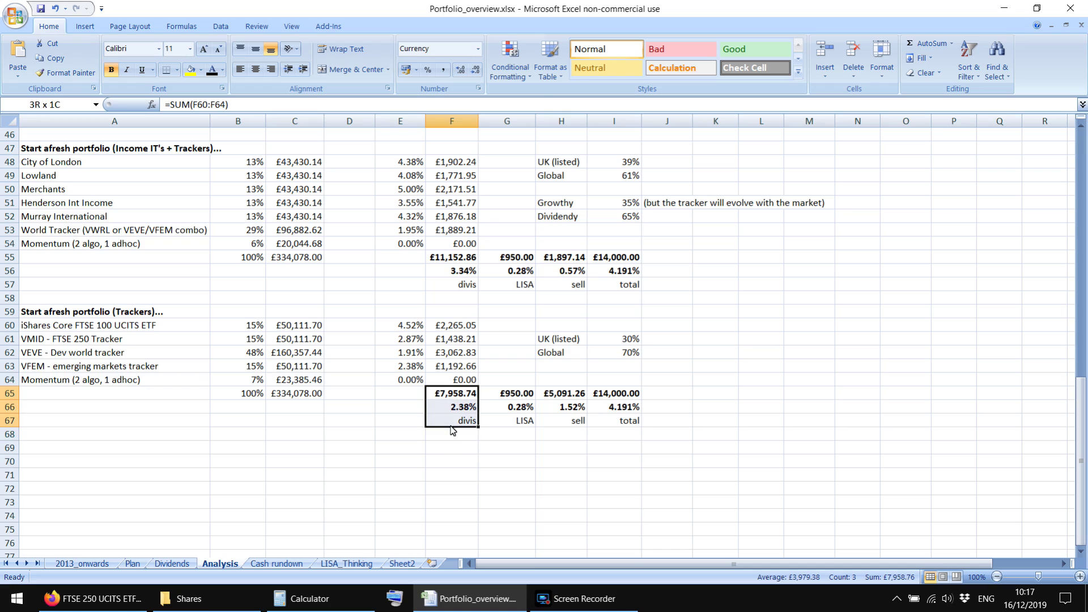
click(489, 465)
click(561, 399)
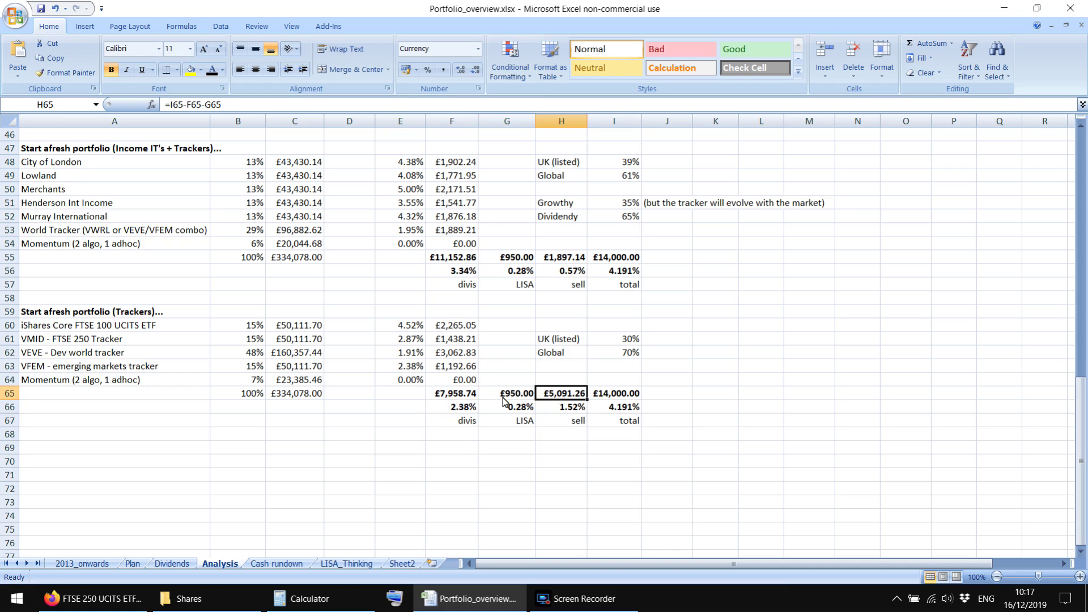
click(470, 398)
drag(571, 398, 564, 426)
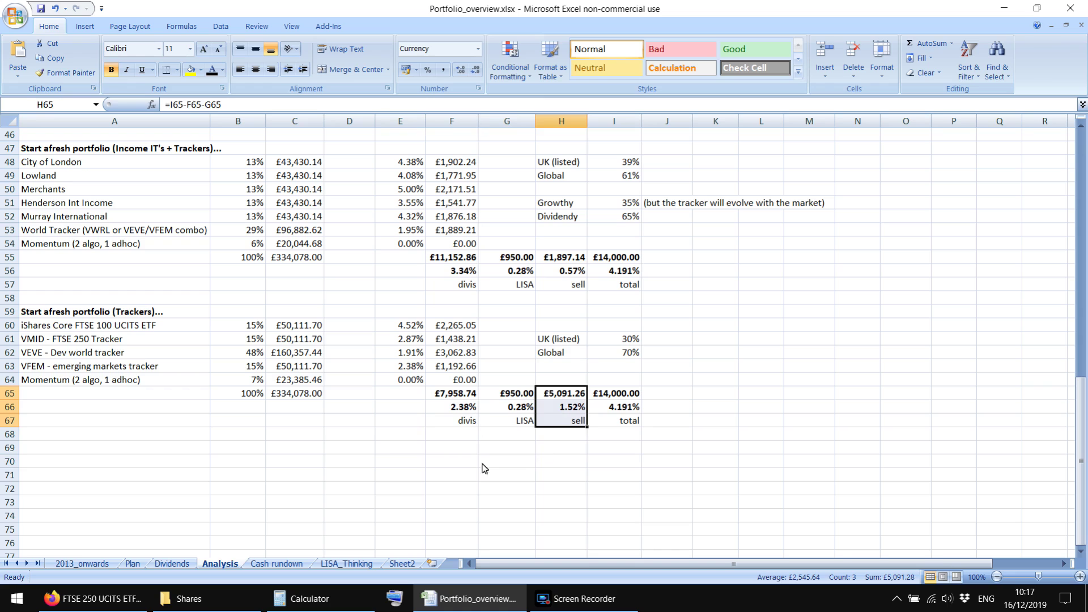
click(380, 448)
click(296, 438)
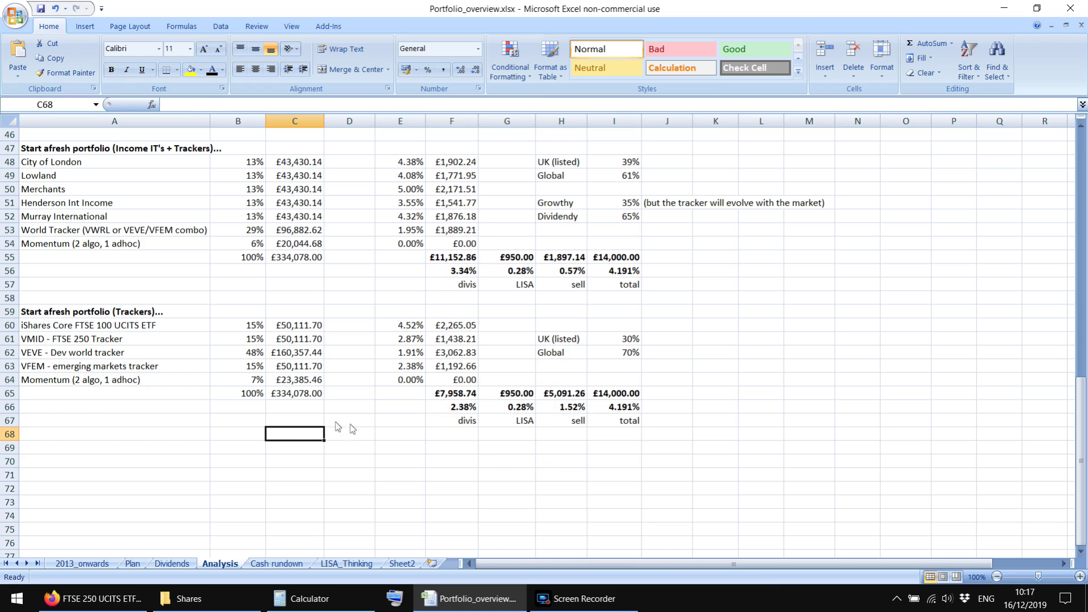
Review the whole Growthier portfolio block A32:I45
scroll(340, 428, up, 4)
scroll(332, 426, down, 1)
scroll(332, 426, up, 2)
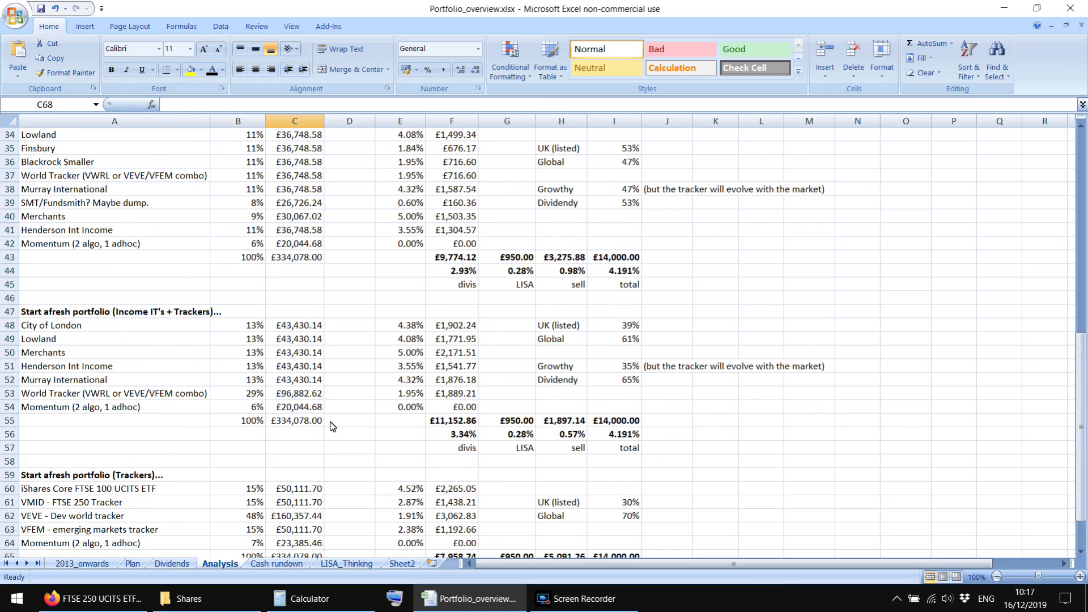
scroll(332, 426, down, 4)
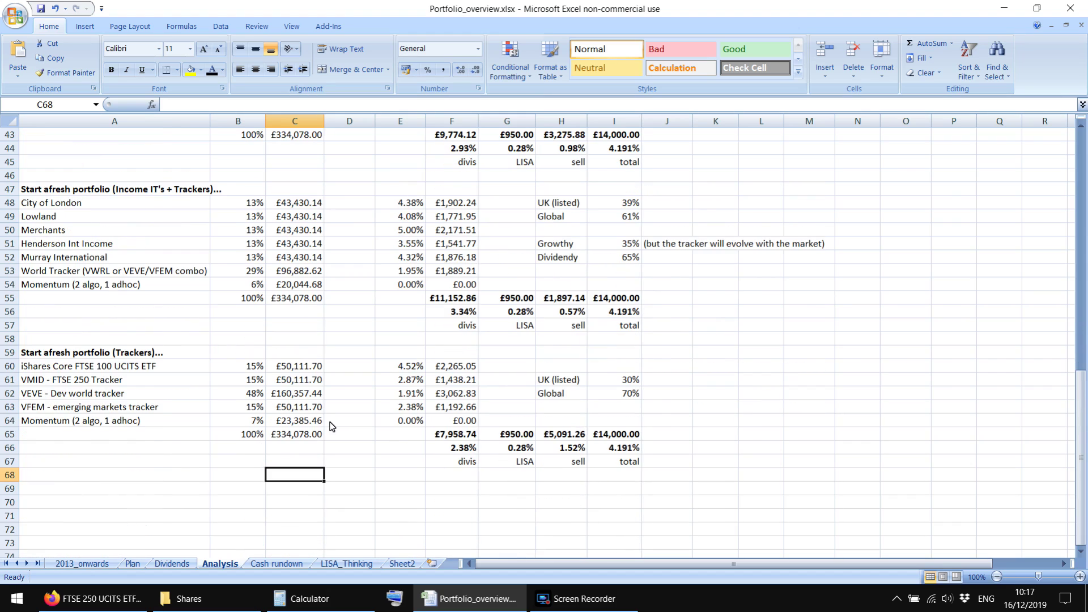
scroll(332, 426, up, 5)
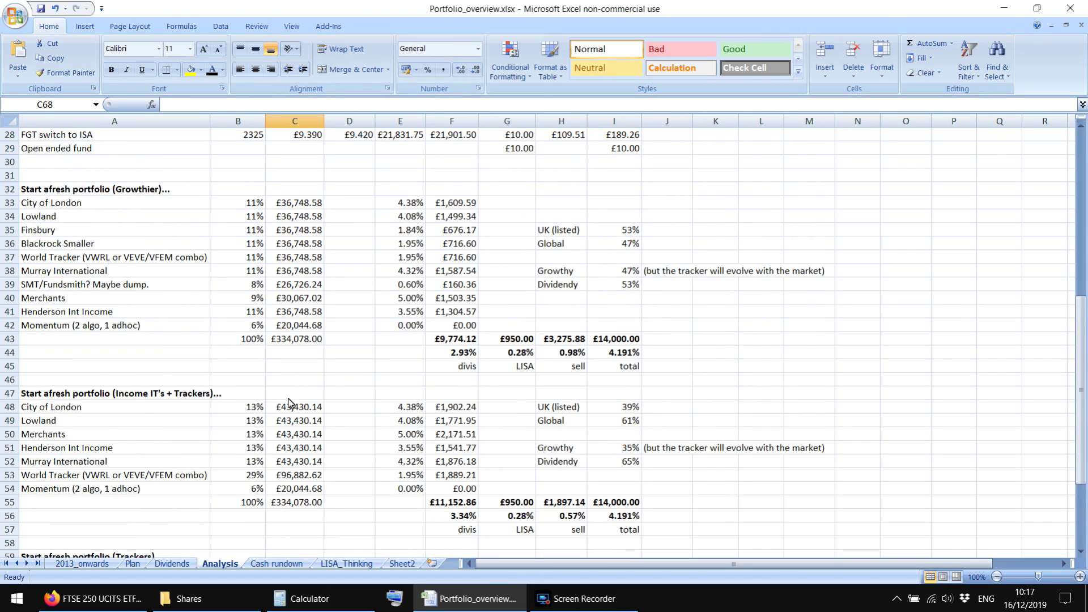
drag(87, 195, 656, 371)
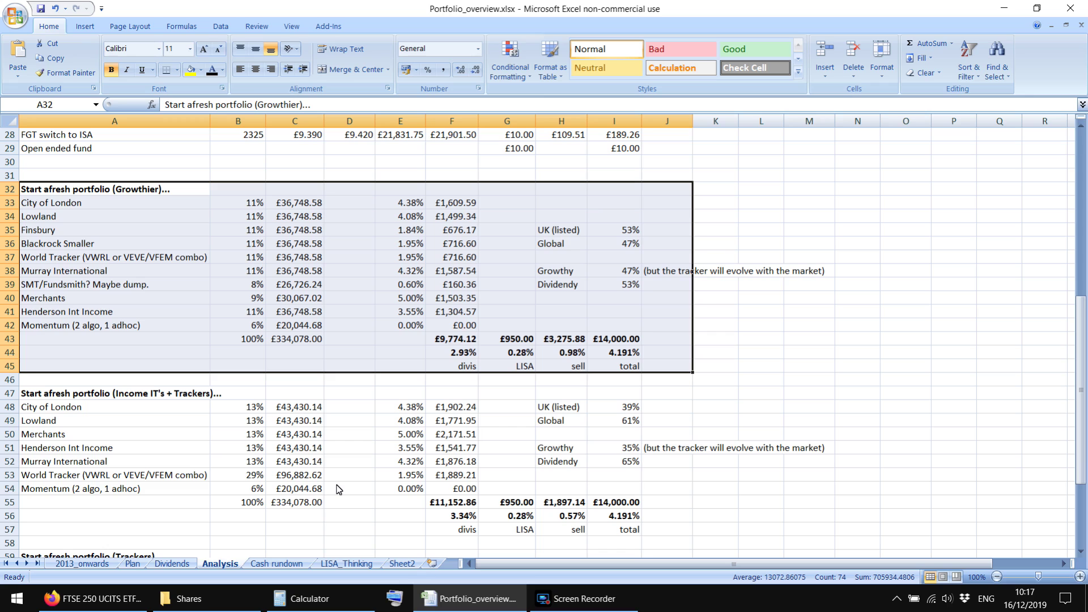
drag(111, 191, 644, 366)
drag(612, 367, 114, 188)
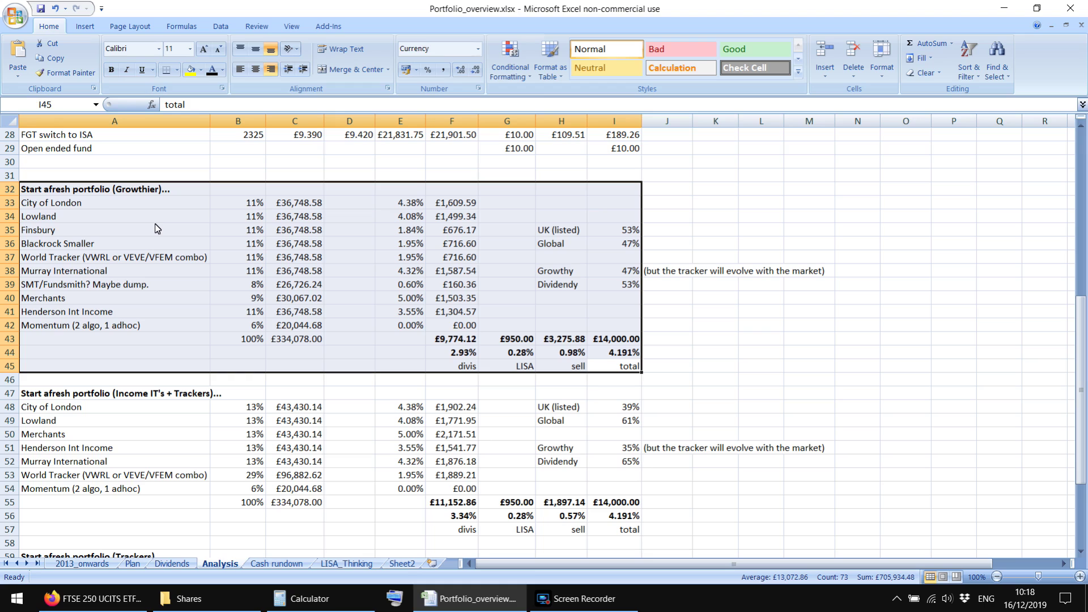
drag(140, 193, 51, 195)
click(86, 313)
click(99, 372)
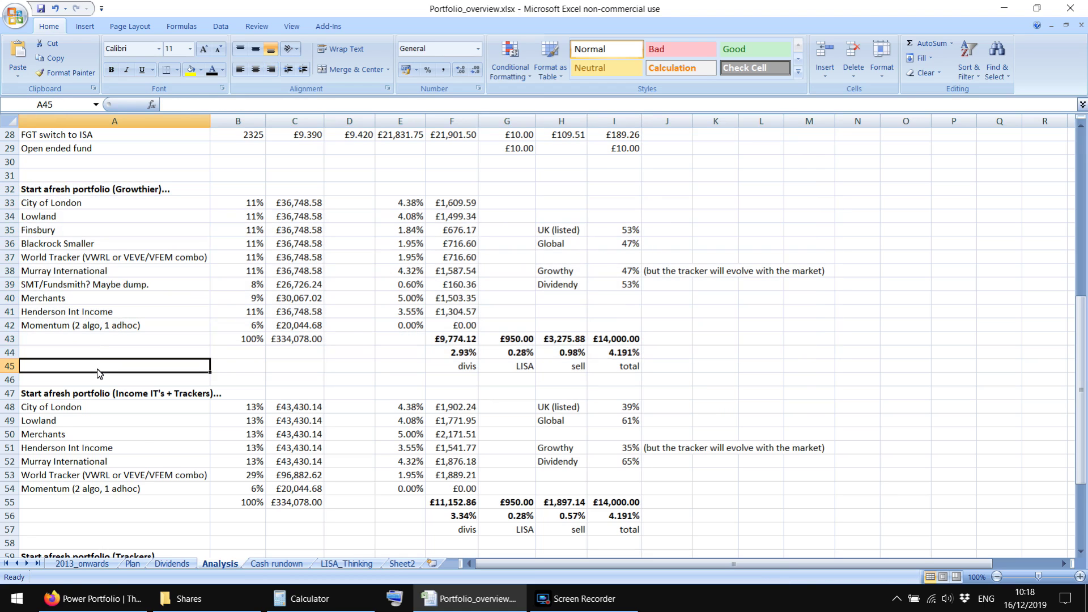
Highlight the Merchants and Henderson Int Income rows for comparison
drag(91, 313, 711, 315)
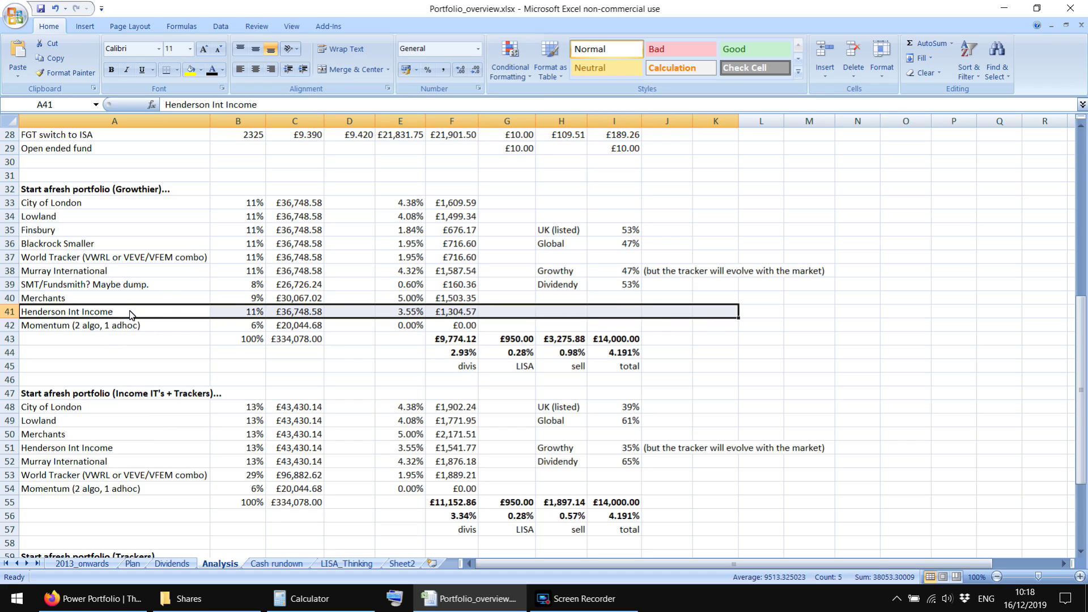
drag(129, 314, 645, 315)
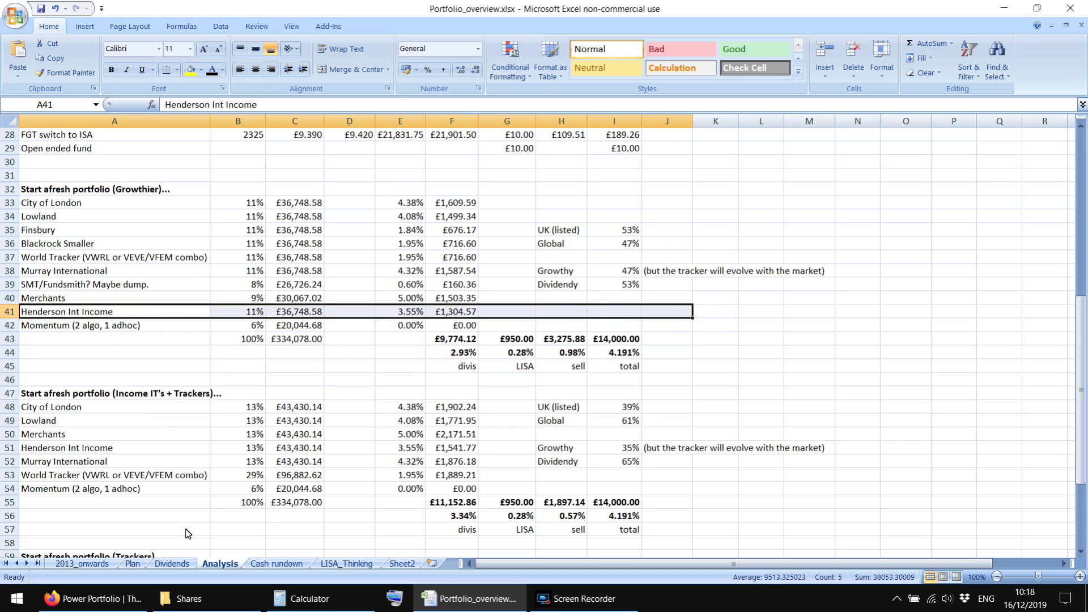
click(134, 564)
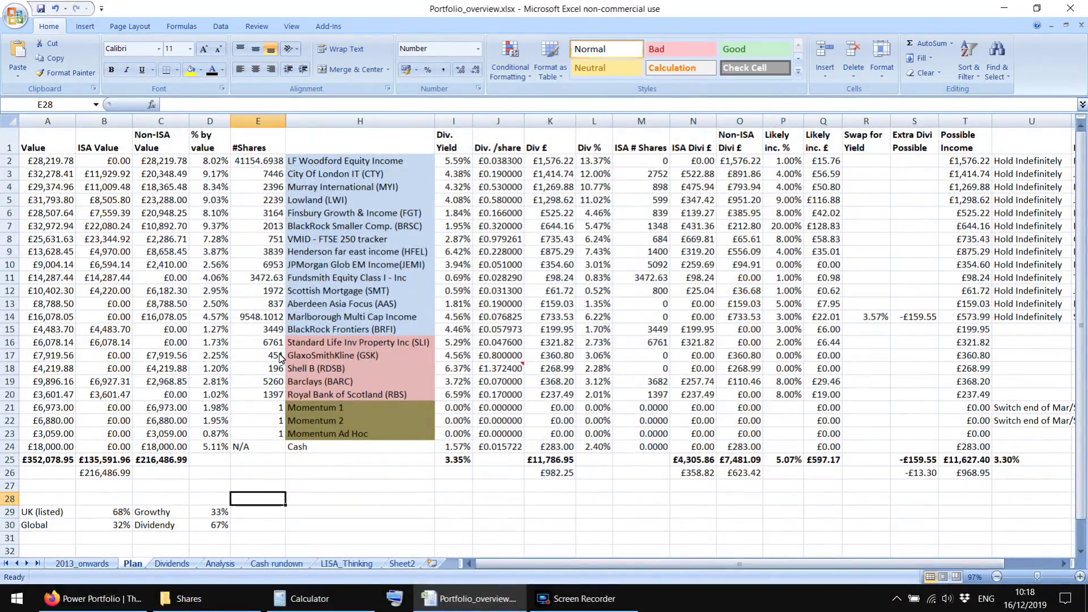
Review the Aberdeen and Marlborough Multi Cap Income rows through Div % on Plan
drag(49, 318, 691, 324)
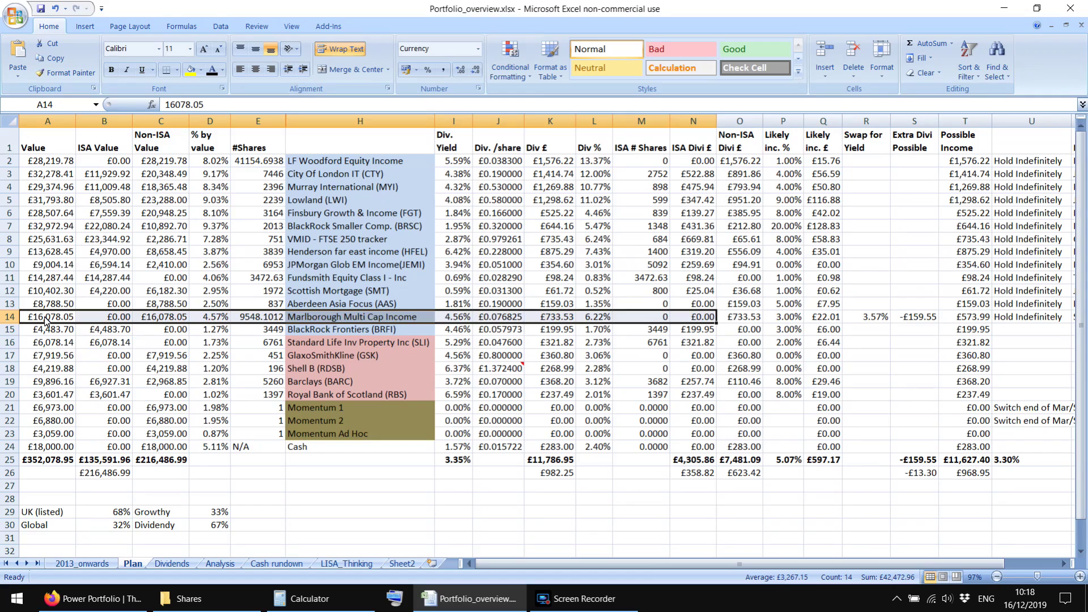
drag(47, 320, 530, 321)
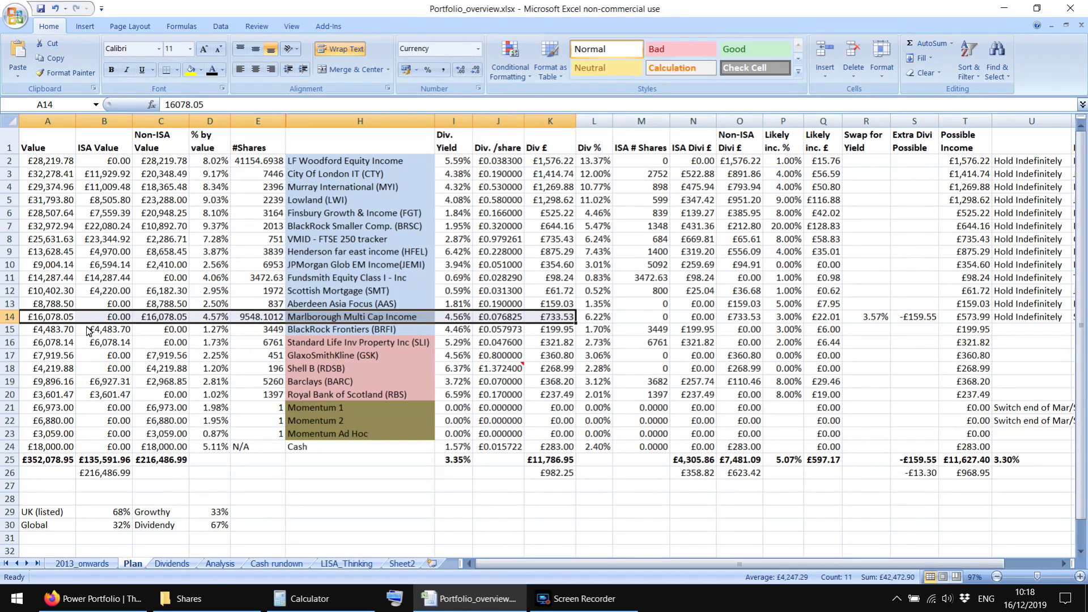
drag(43, 321, 593, 321)
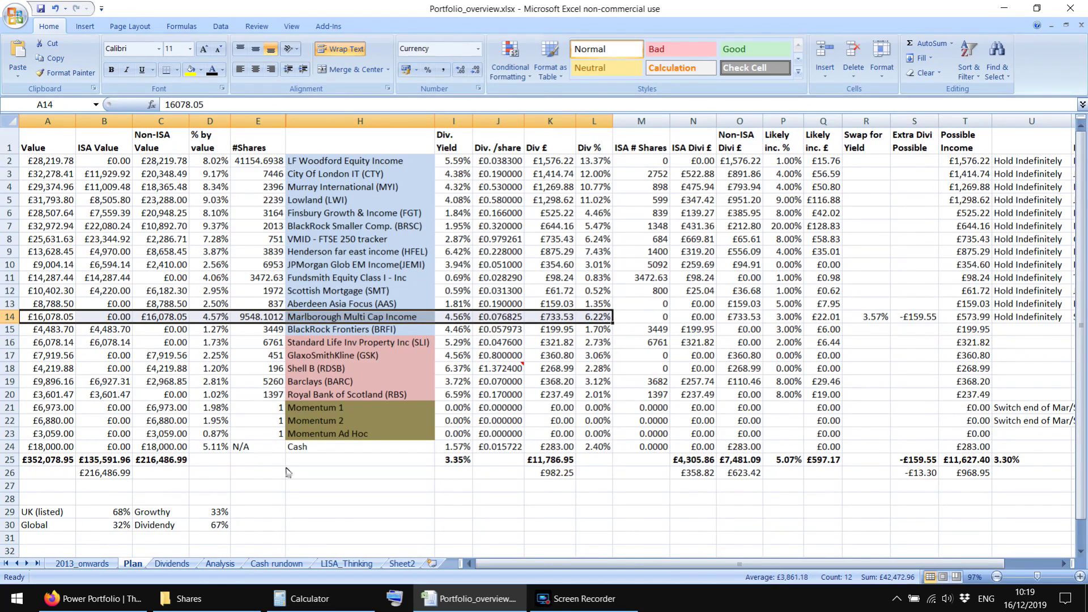
click(262, 487)
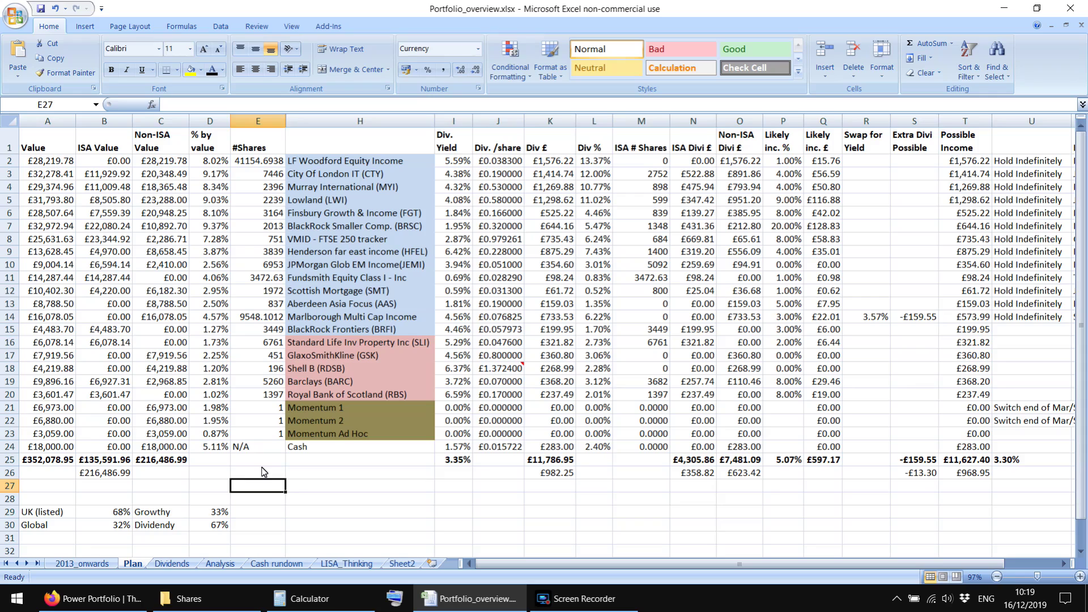
drag(372, 318, 34, 323)
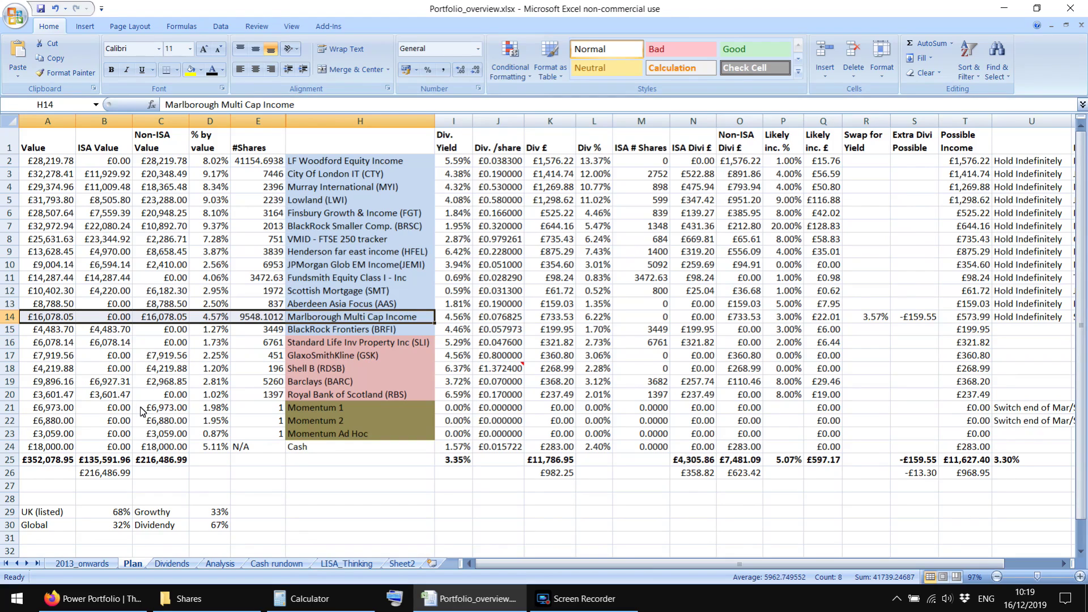
drag(46, 318, 603, 317)
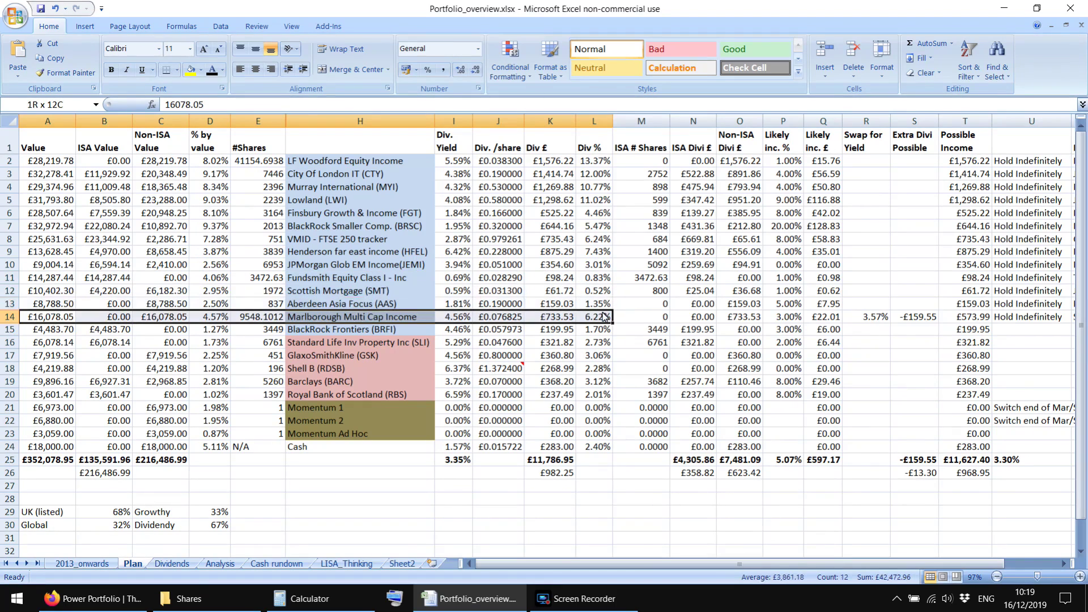
click(249, 489)
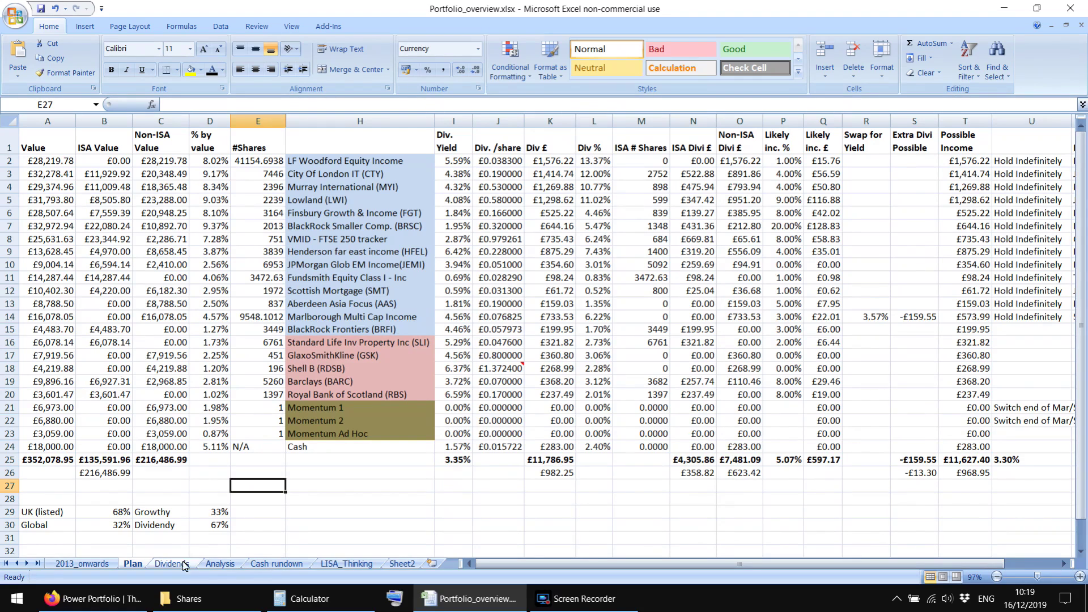
Highlight Merchants and Henderson Int Income on Analysis, then show Firefox's FTSE 250 ETF distributions
click(214, 564)
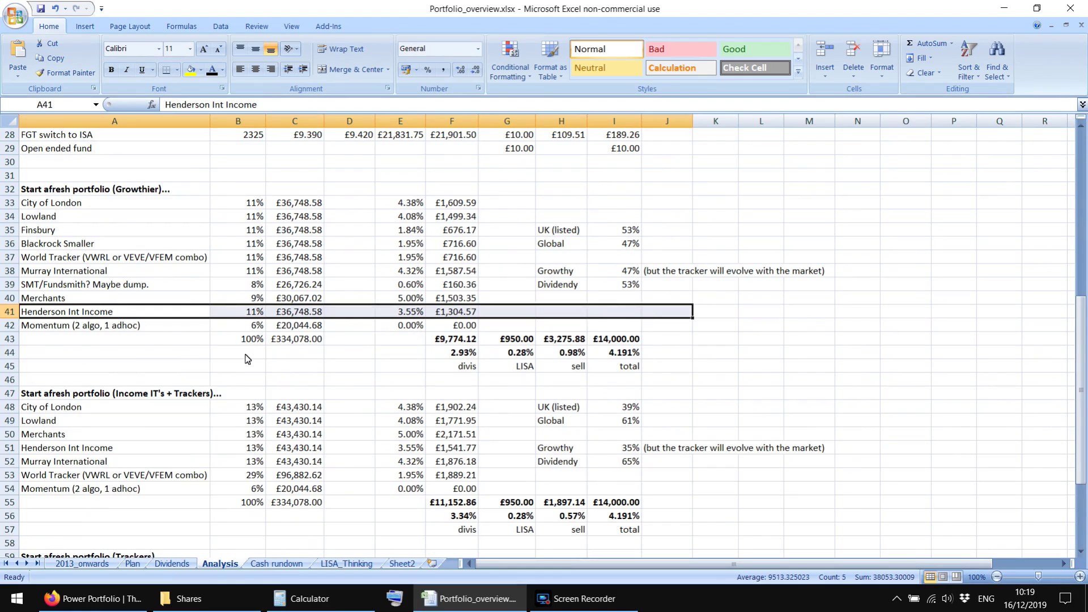
click(129, 340)
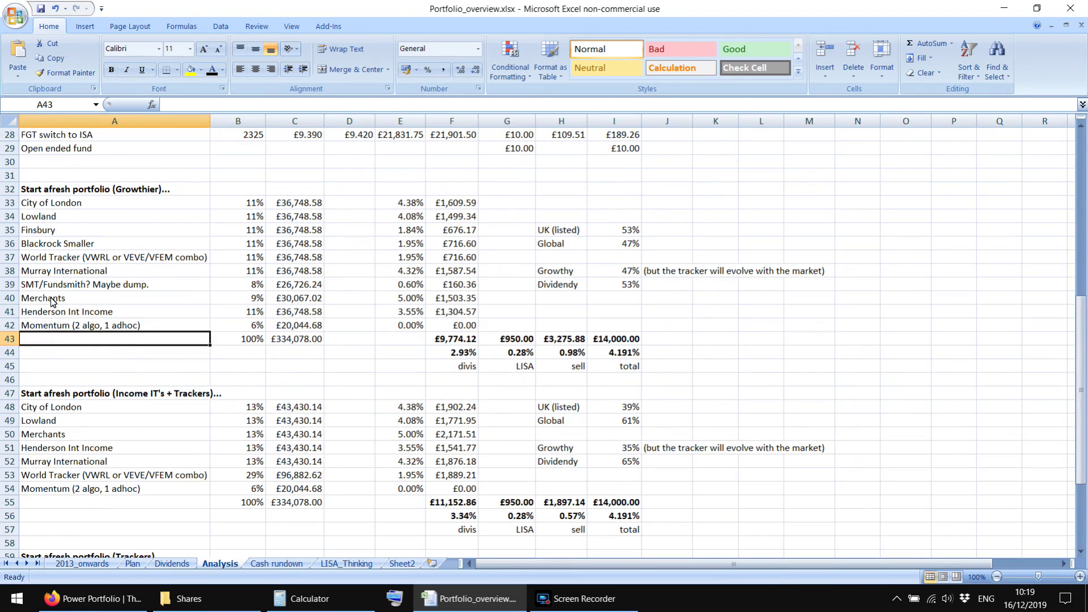
drag(52, 300, 638, 305)
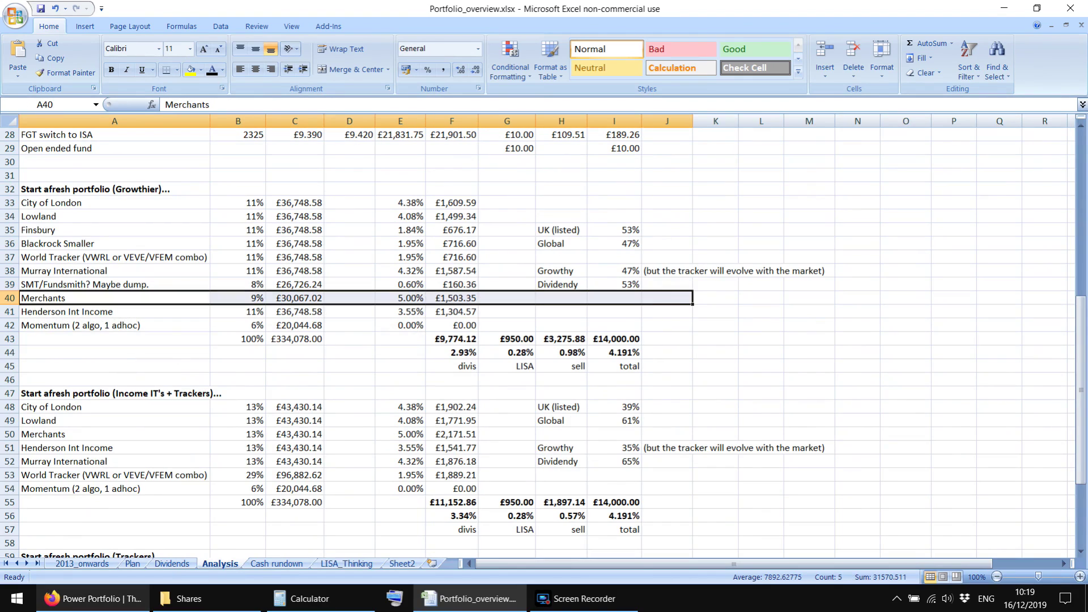
click(91, 598)
click(315, 13)
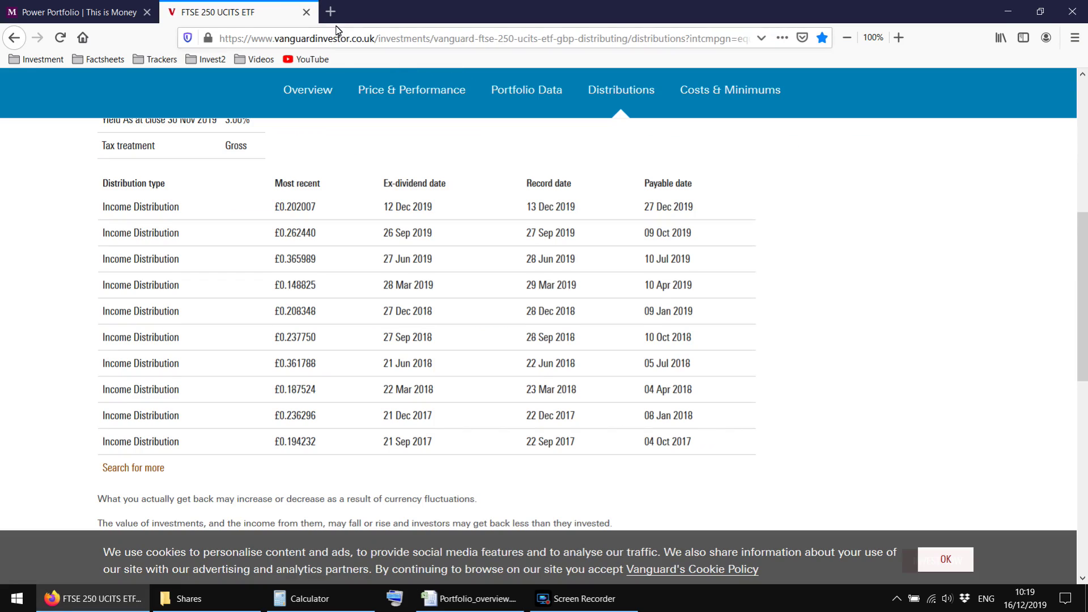
Open the Merchants Trust share price page from the Factsheets bookmarks, then return to Excel
click(208, 59)
mouse_move(168, 63)
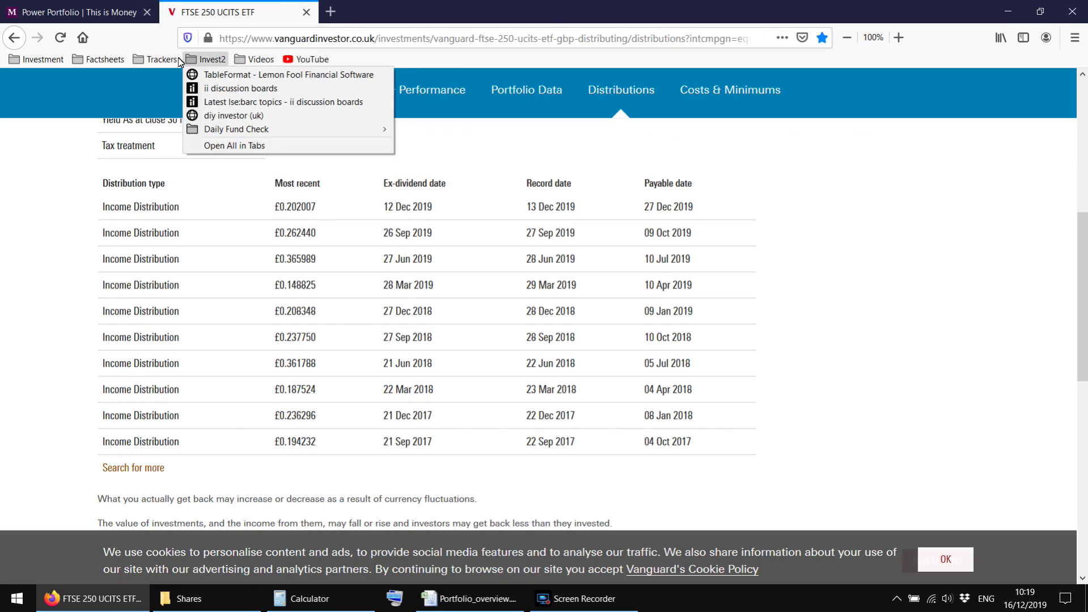
mouse_move(104, 60)
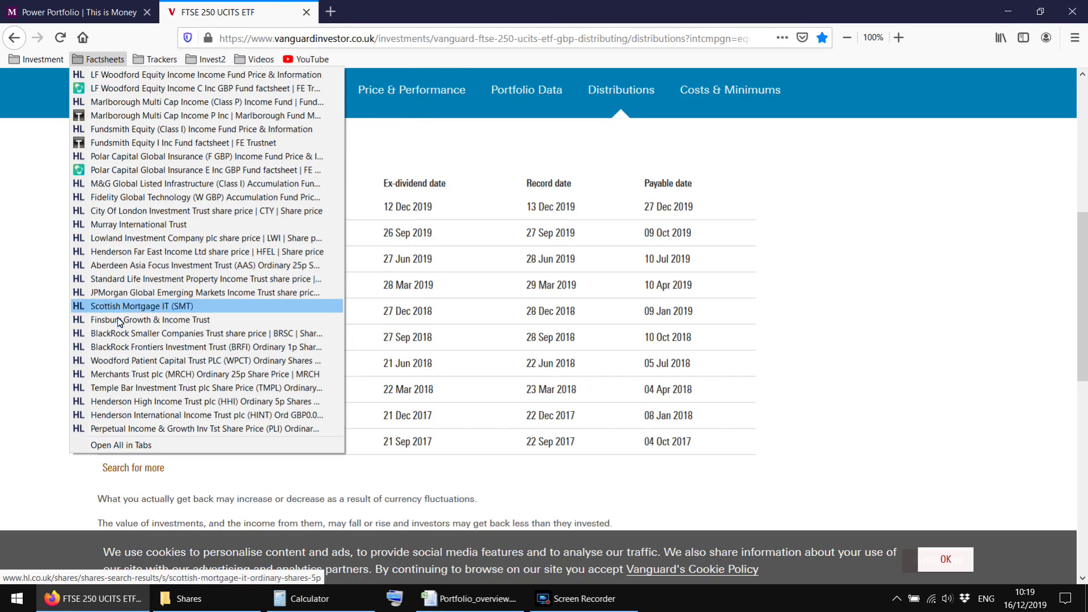
click(111, 375)
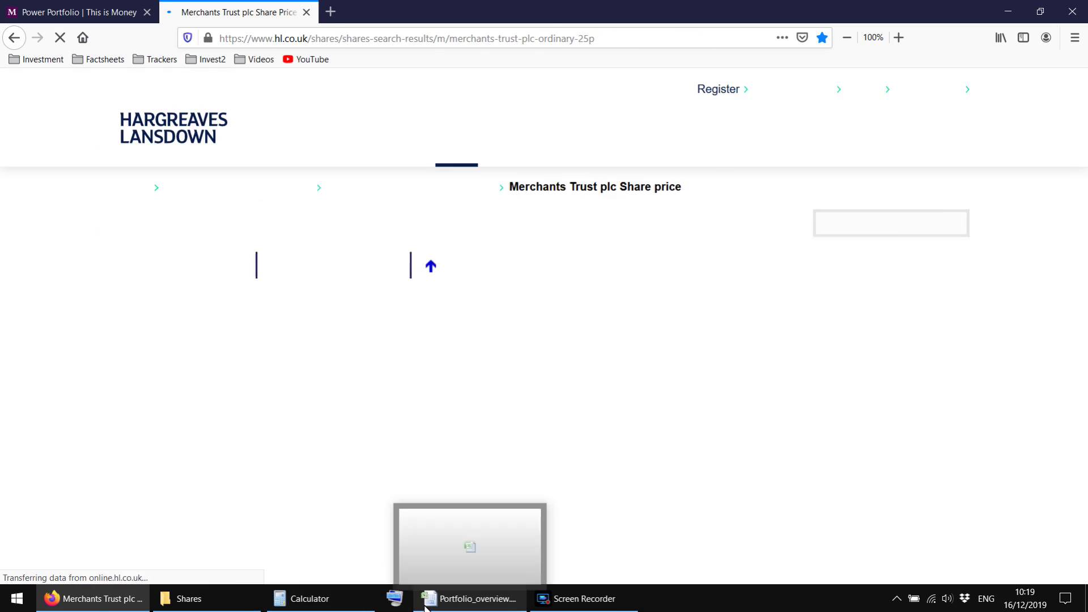
click(425, 605)
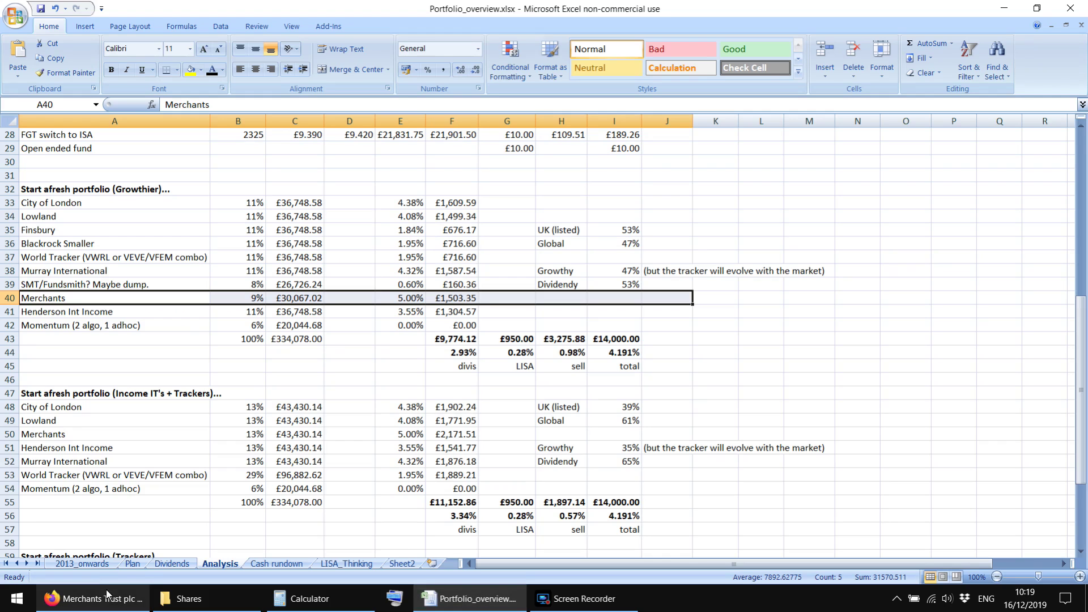
click(132, 564)
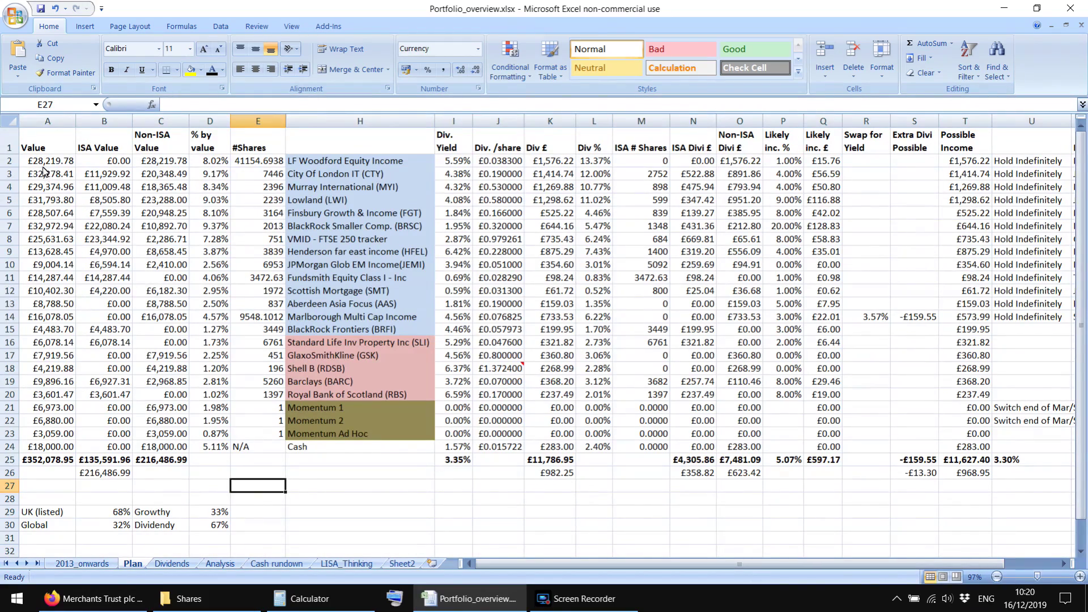
drag(44, 163, 740, 161)
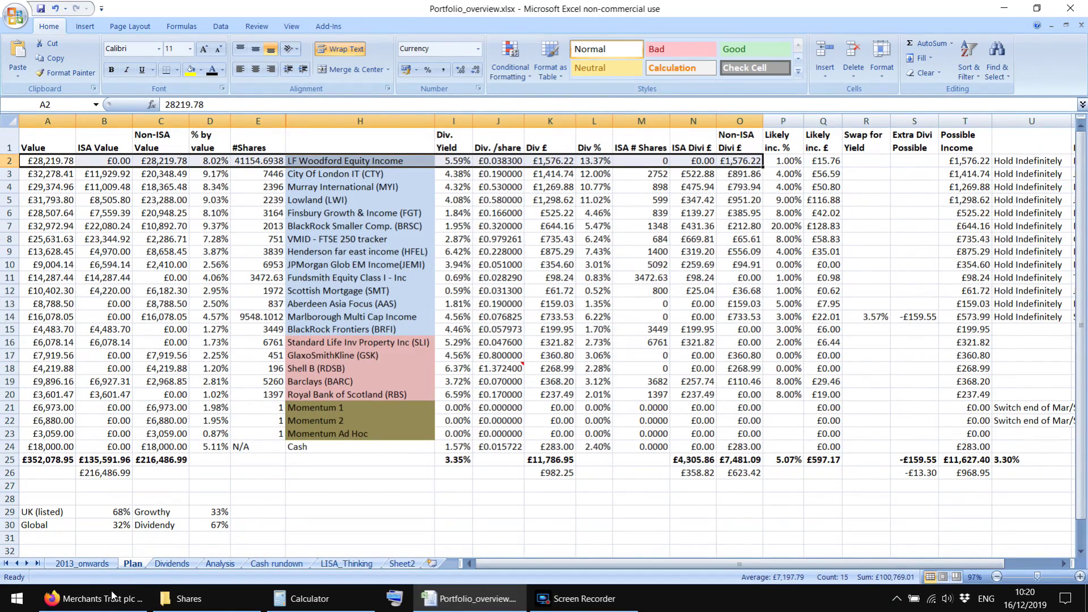
mouse_move(112, 595)
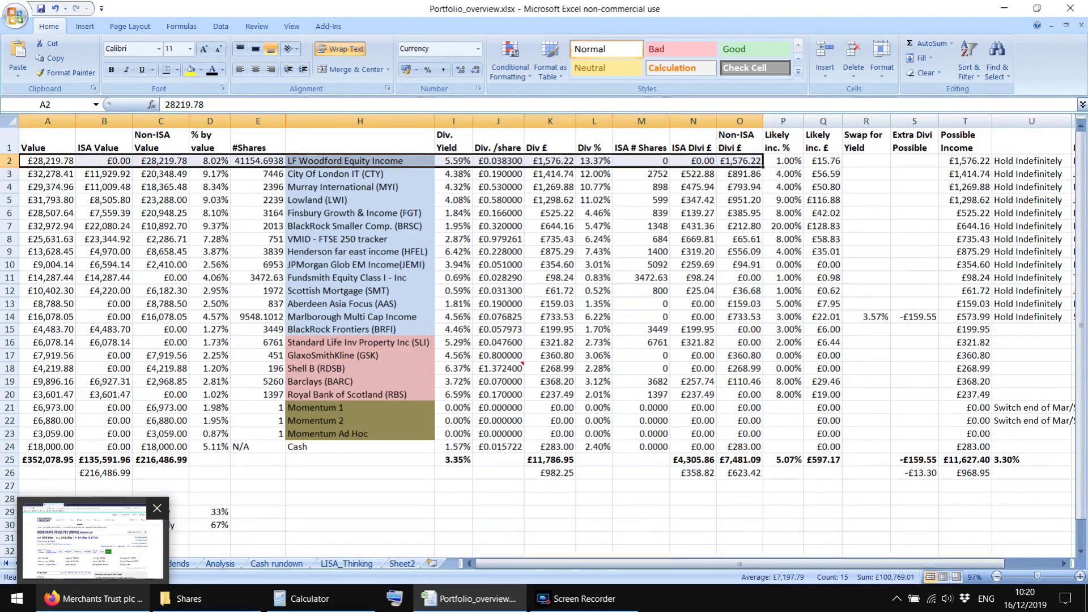
click(112, 595)
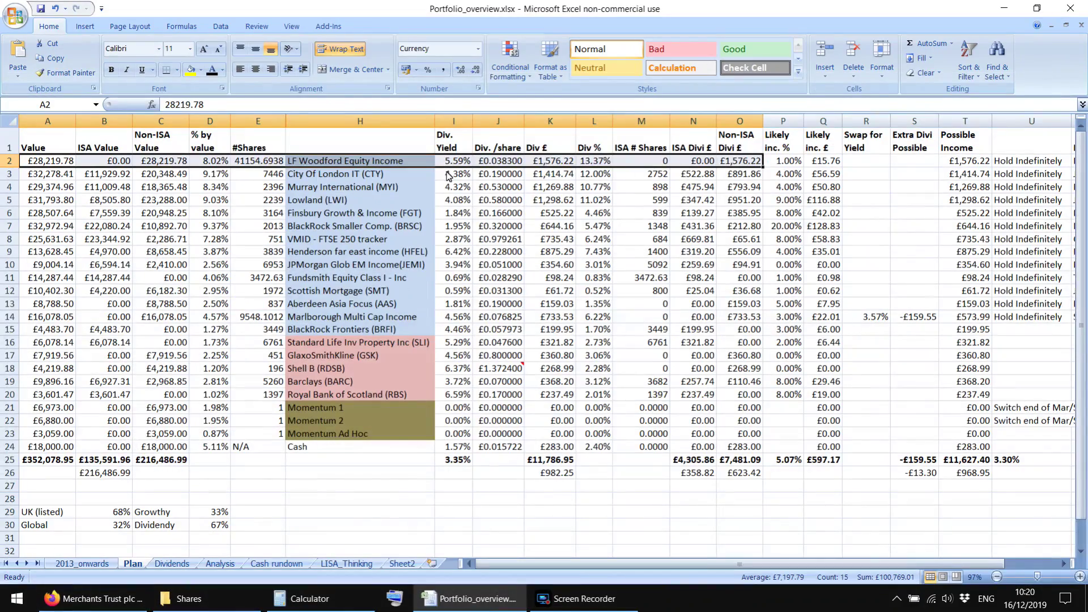
drag(457, 164, 53, 165)
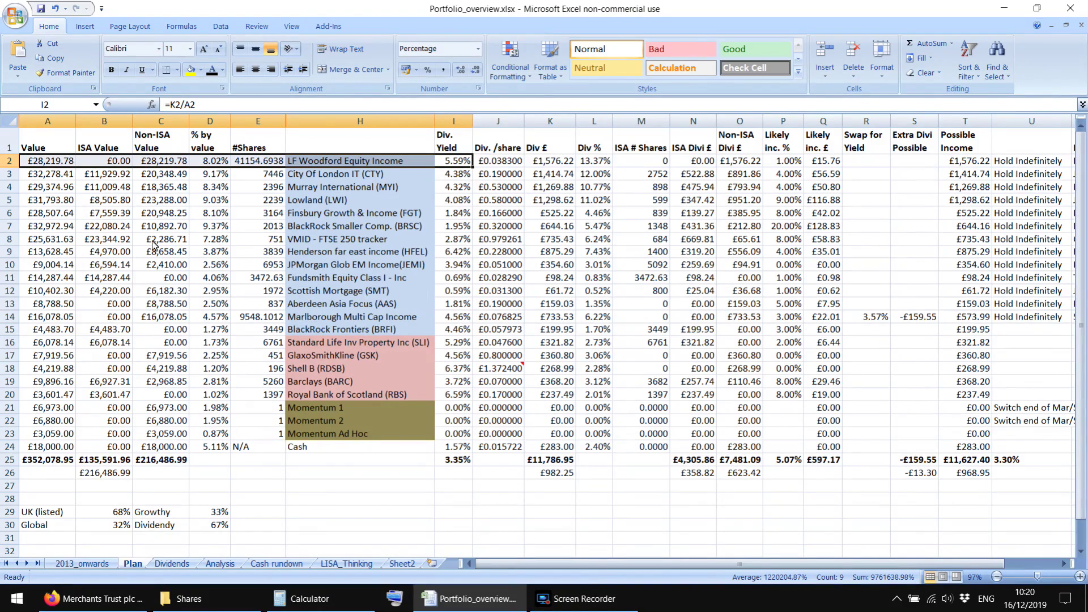
drag(490, 164, 64, 164)
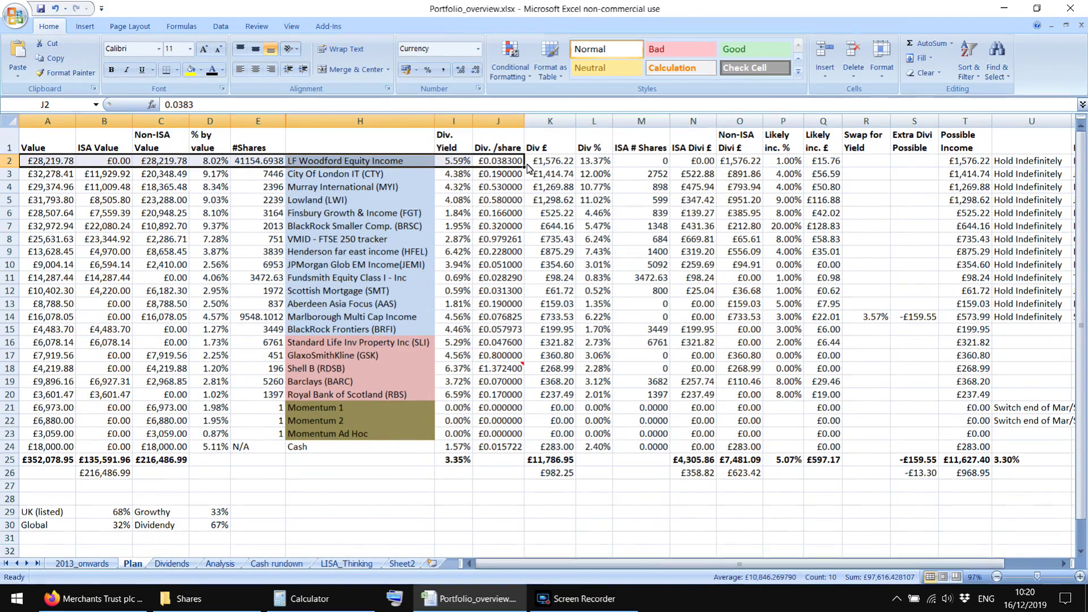
drag(550, 161, 26, 166)
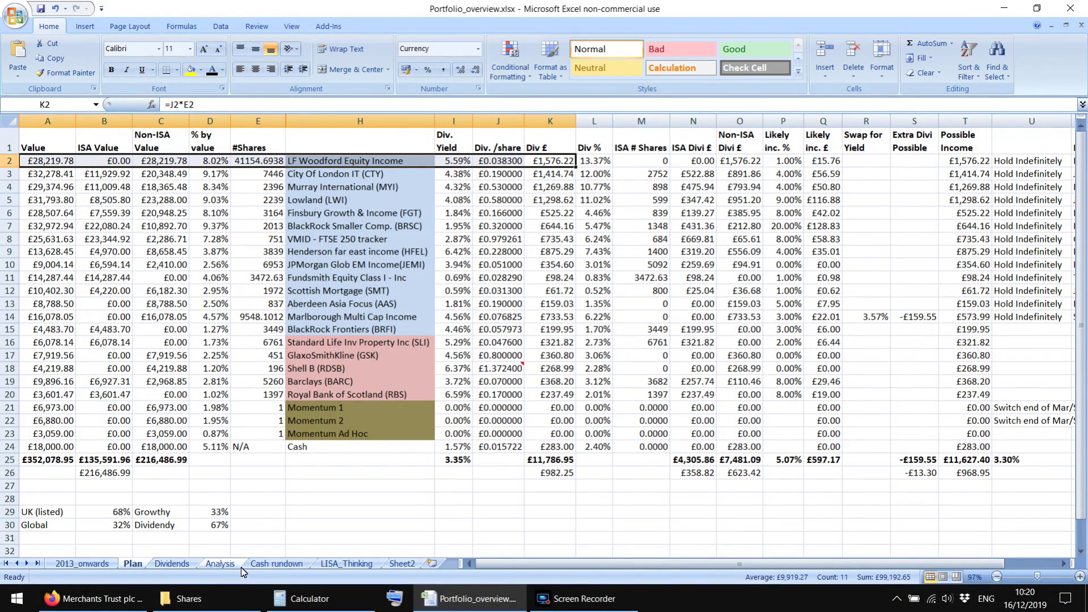
click(94, 599)
scroll(413, 376, down, 2)
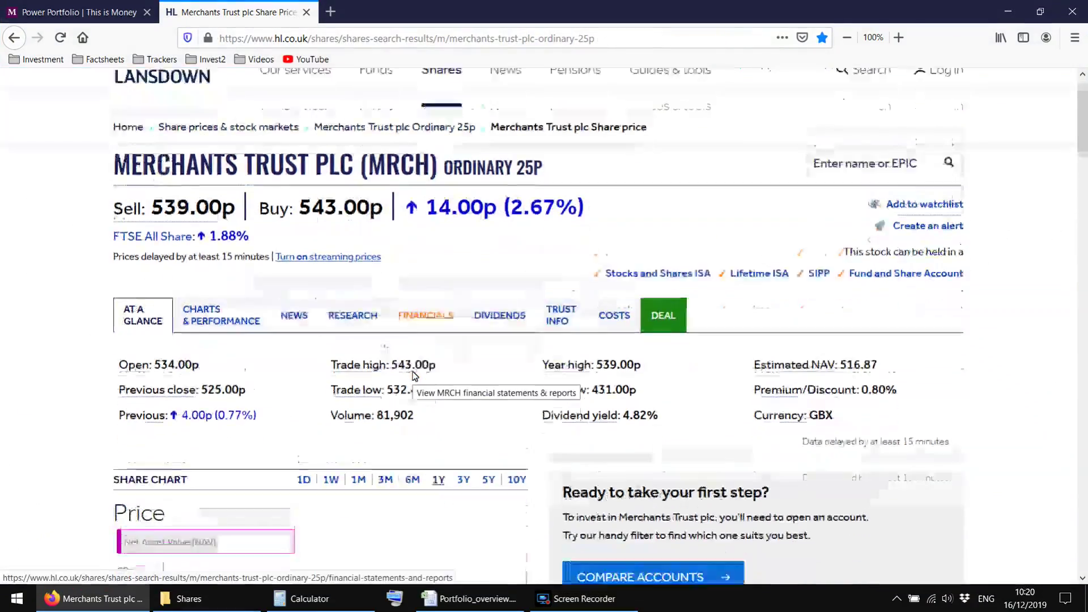
scroll(413, 376, down, 2)
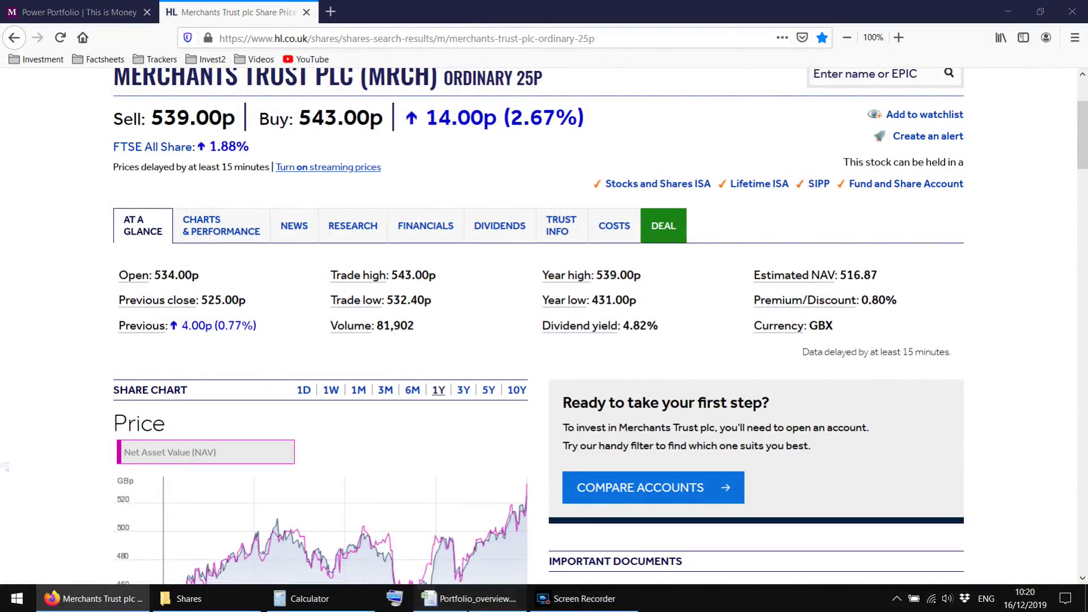
key(alt+Tab)
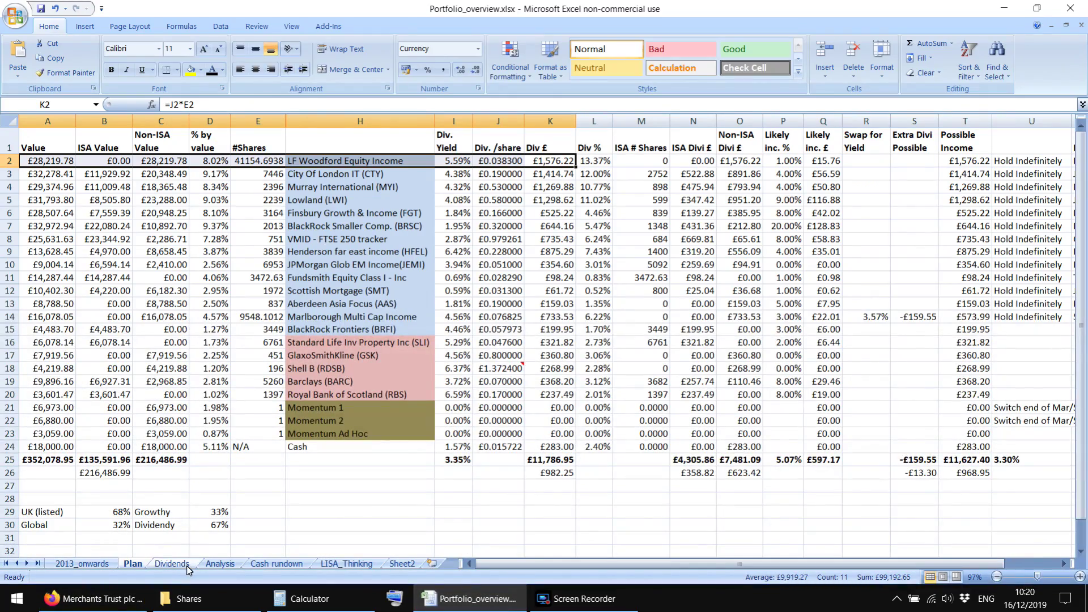
click(221, 564)
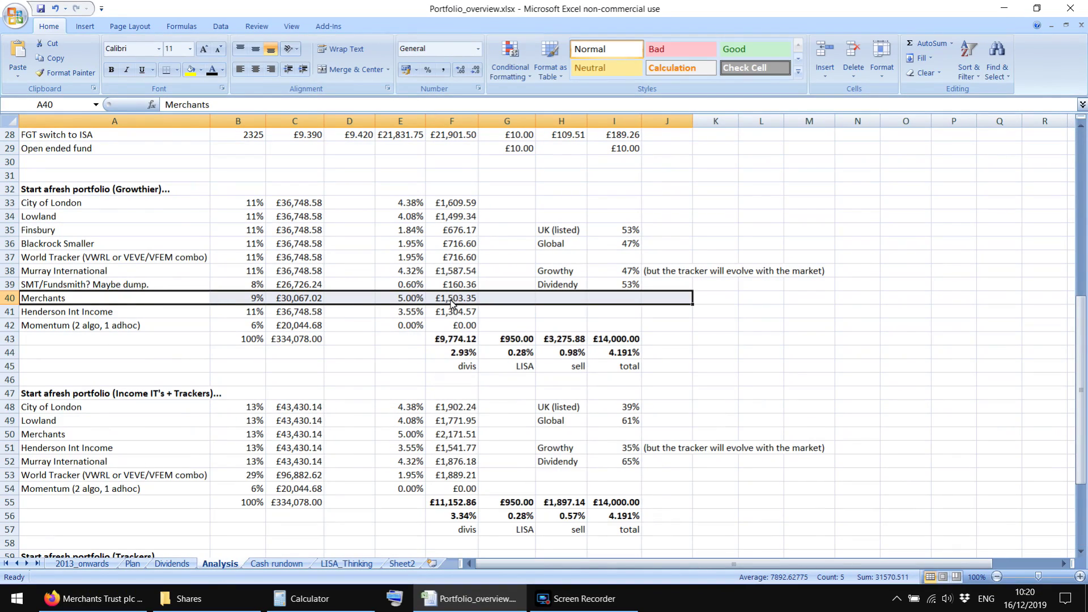
Review the Merchants row A40:F40 and the growthier portfolio block A32:J45, then revisit the Merchants Trust page
drag(453, 304, 80, 300)
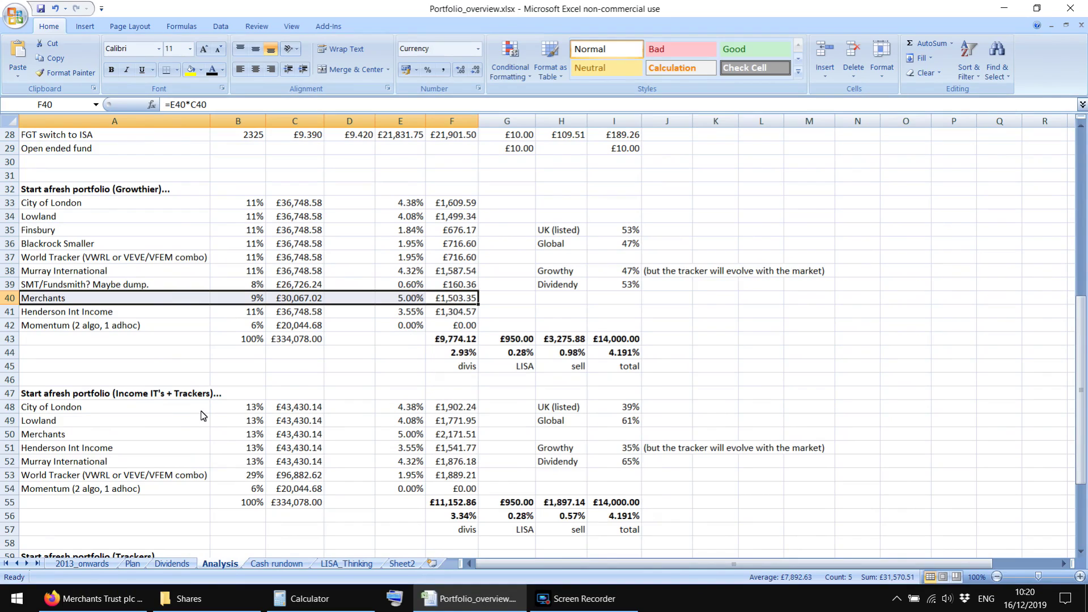
click(349, 367)
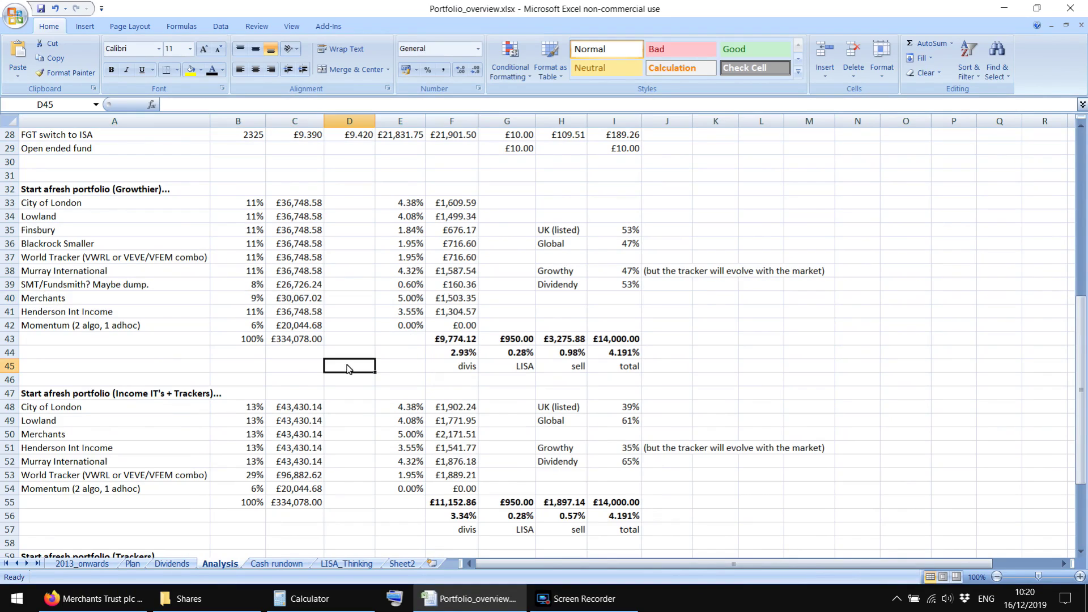
click(302, 370)
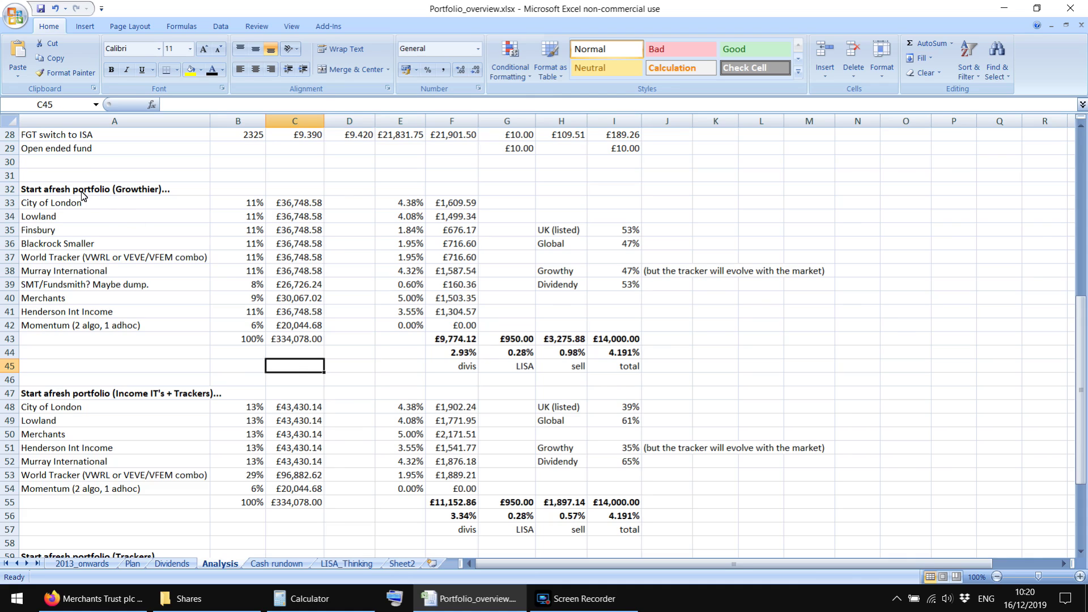
drag(81, 193, 665, 366)
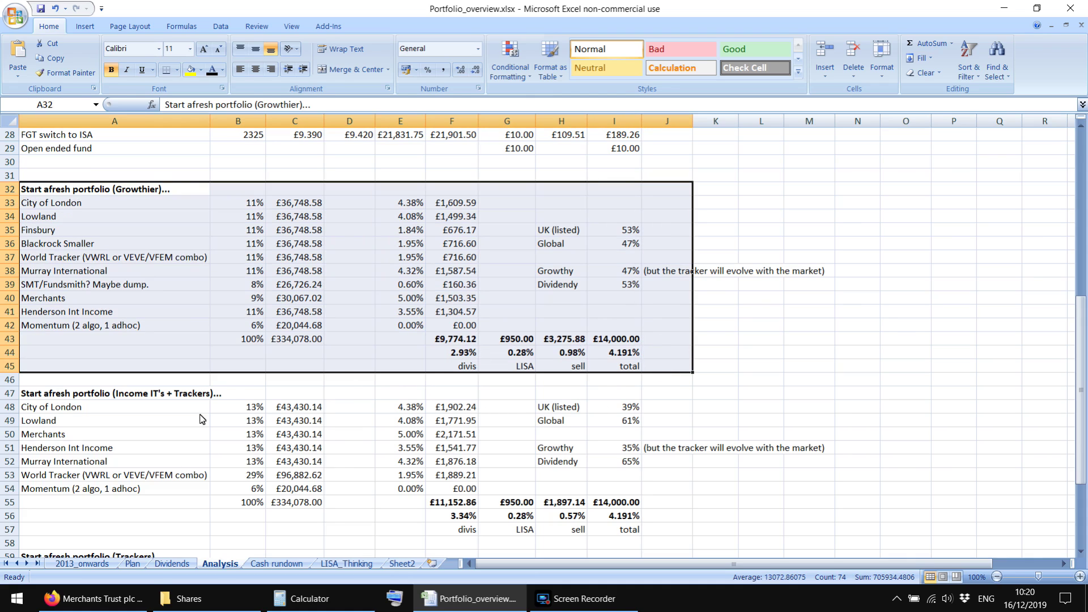
click(93, 598)
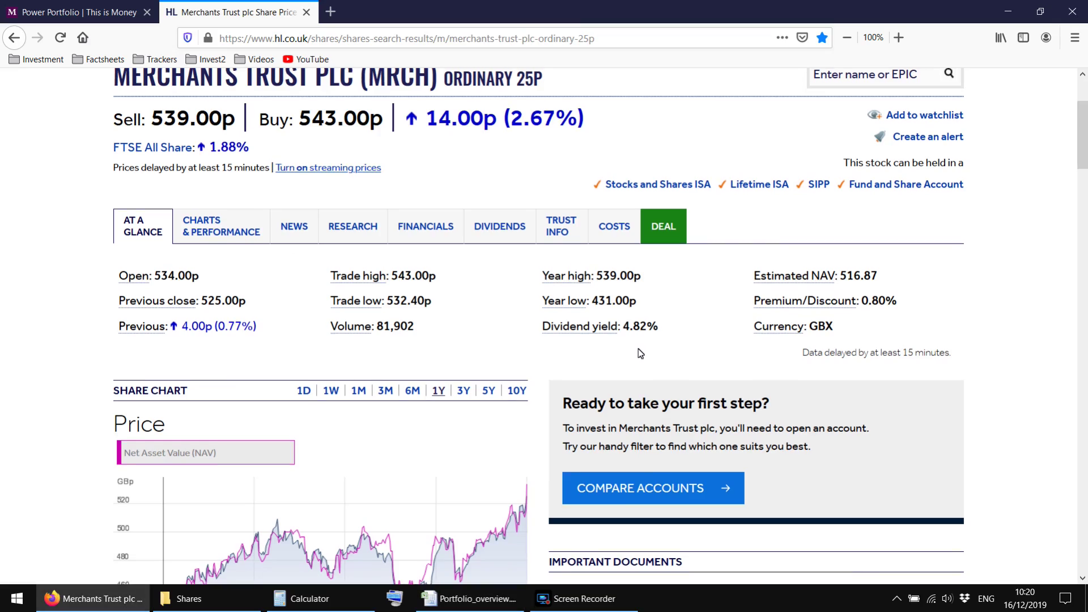
scroll(636, 340, down, 15)
scroll(636, 350, down, 14)
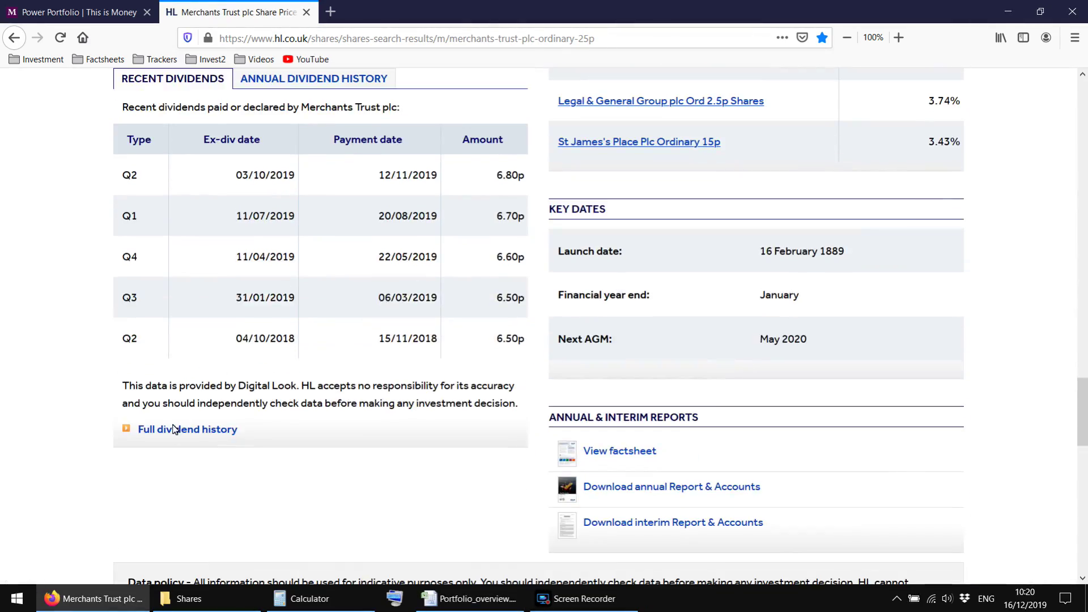
click(175, 429)
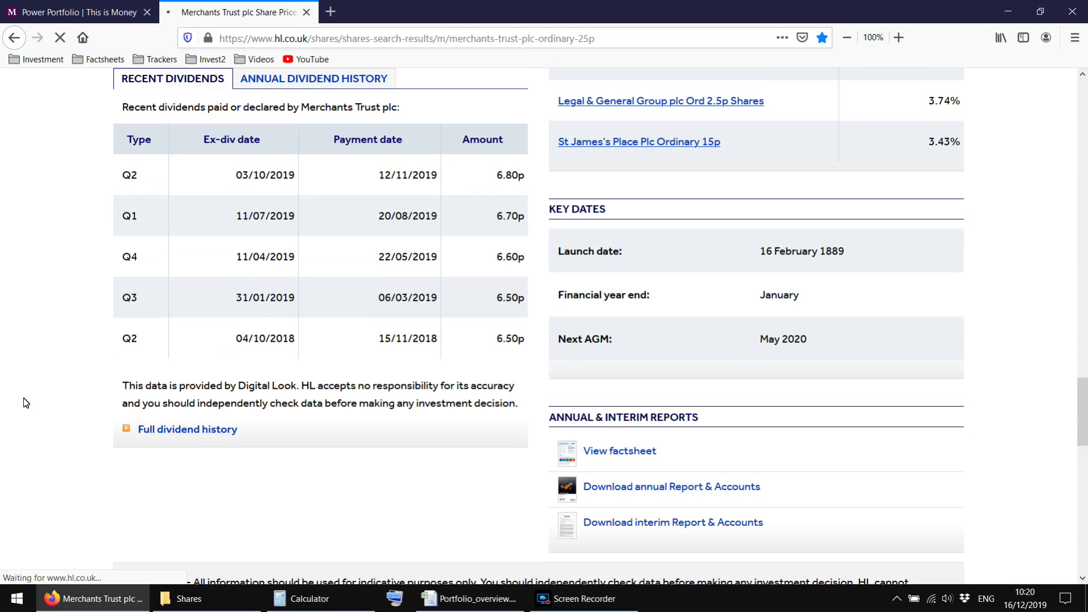
scroll(2, 393, down, 5)
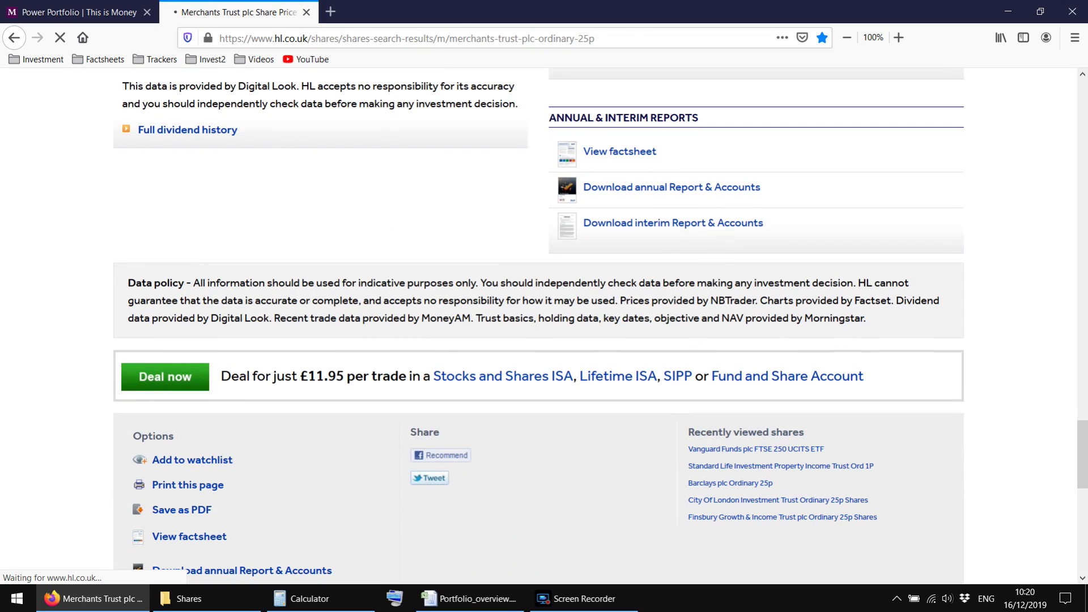
scroll(2, 393, down, 5)
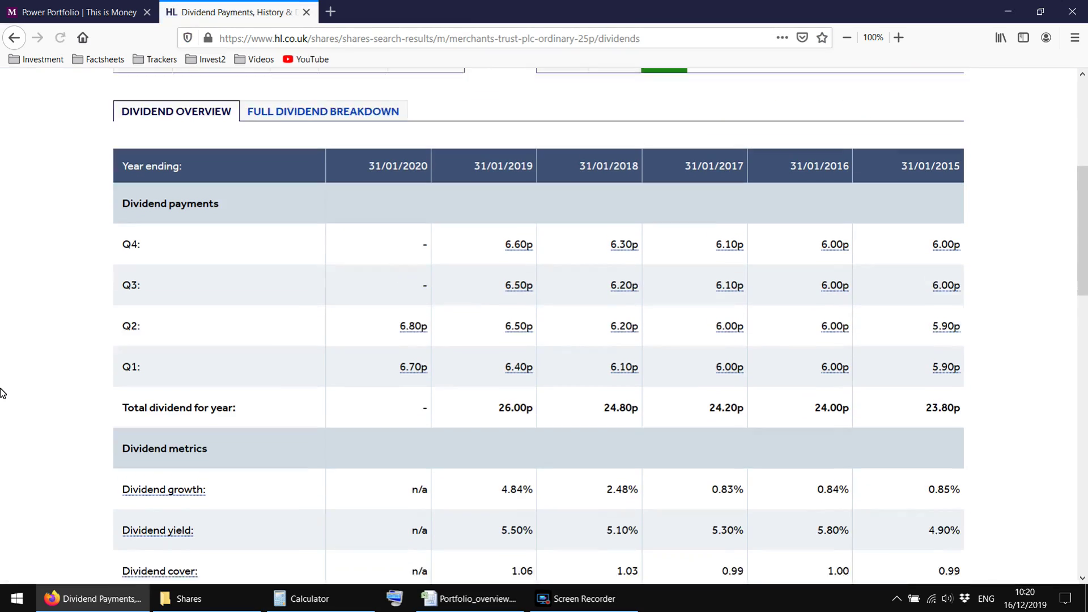
scroll(550, 397, down, 1)
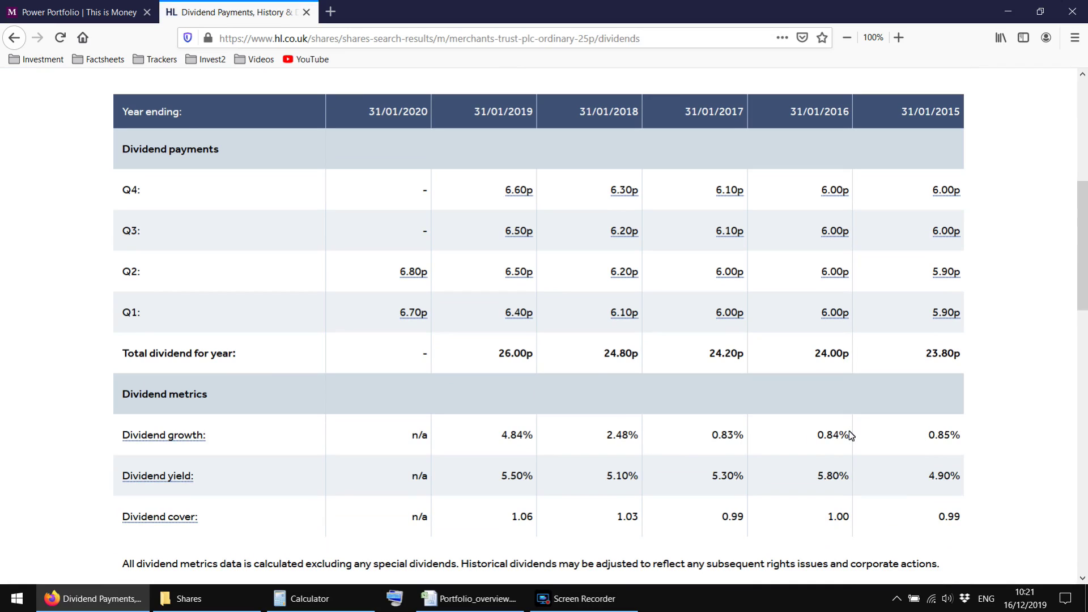
double_click(519, 435)
click(575, 325)
scroll(348, 365, up, 7)
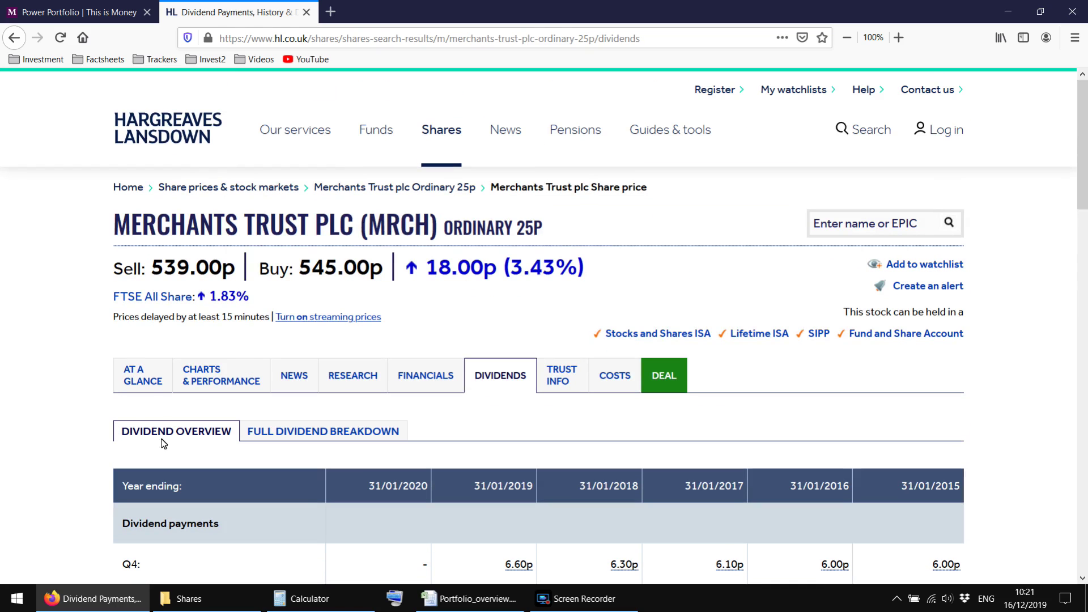
click(142, 376)
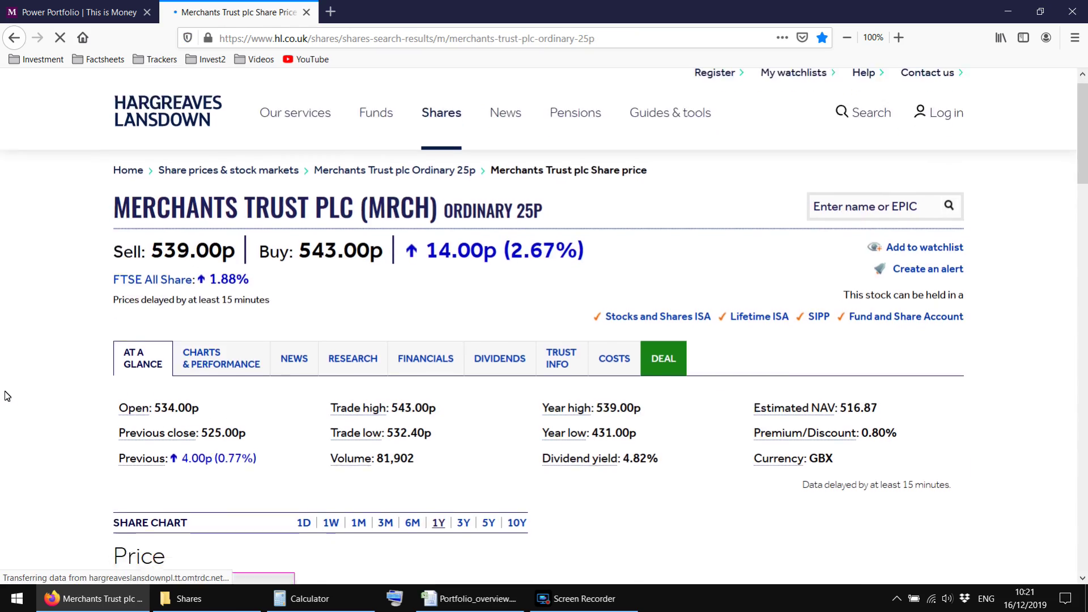
scroll(6, 395, down, 15)
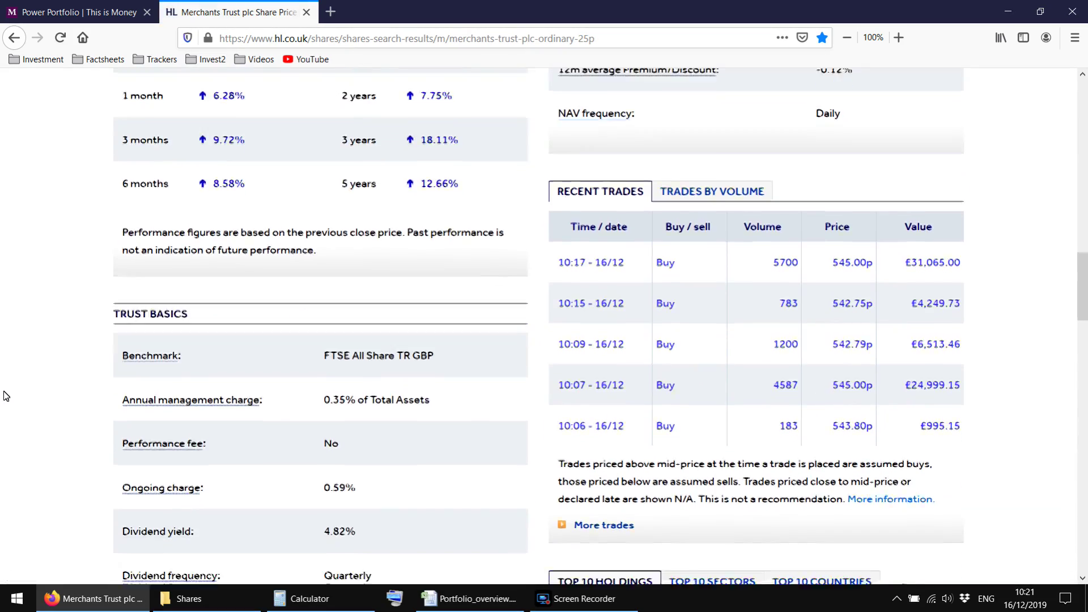
scroll(7, 395, down, 7)
drag(413, 102, 418, 169)
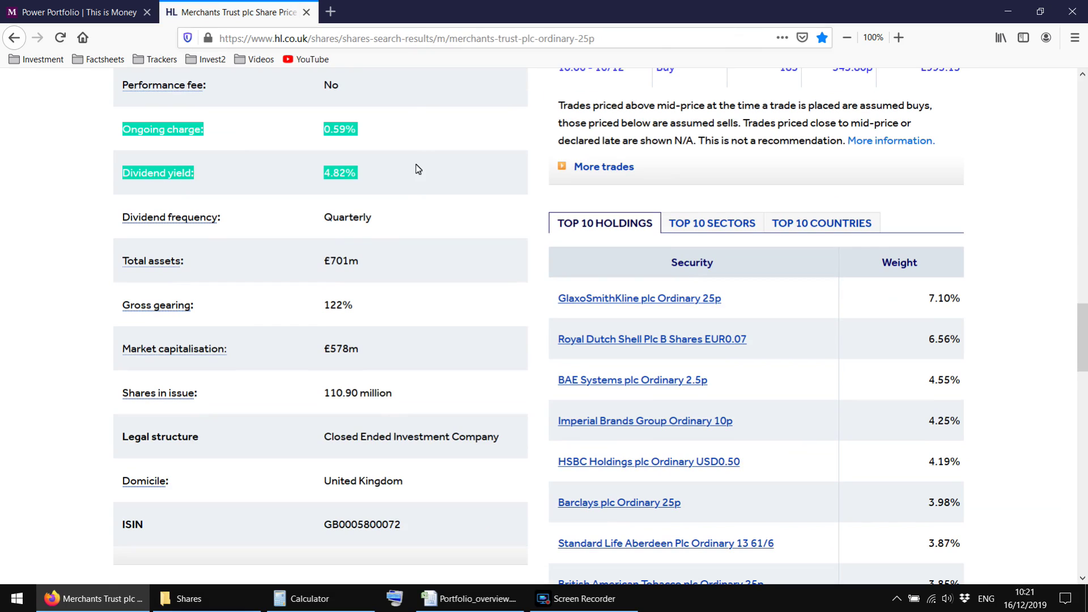
drag(402, 310, 417, 285)
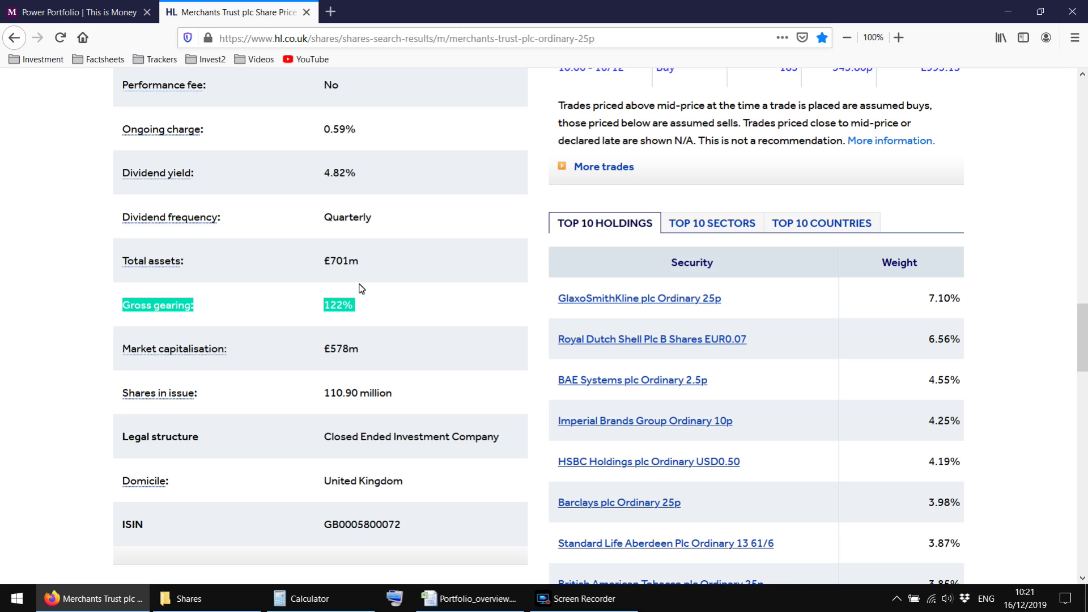
scroll(338, 272, down, 8)
click(17, 40)
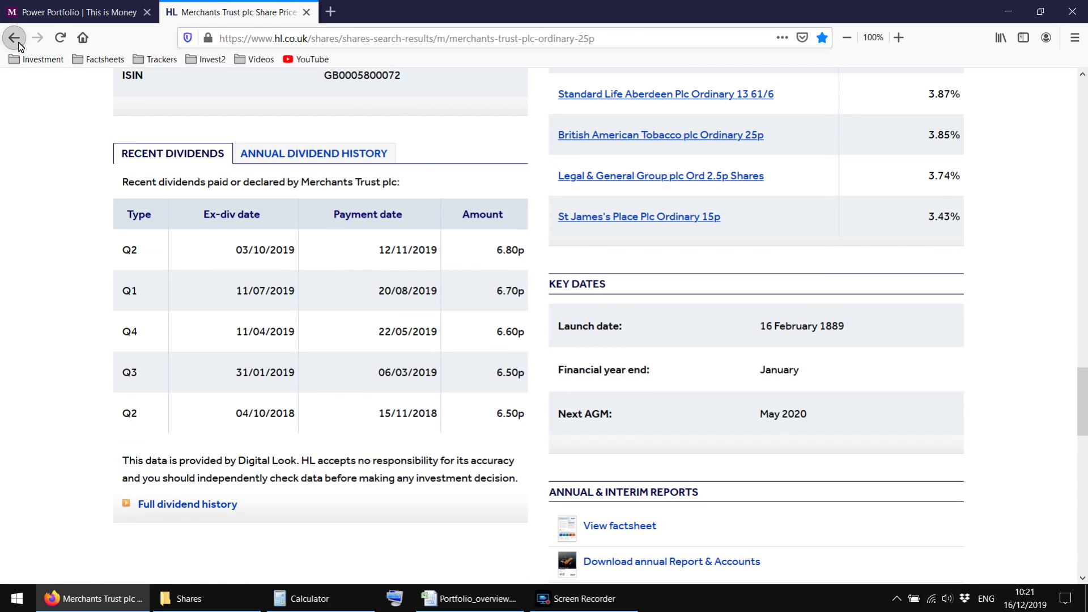
scroll(513, 442, down, 2)
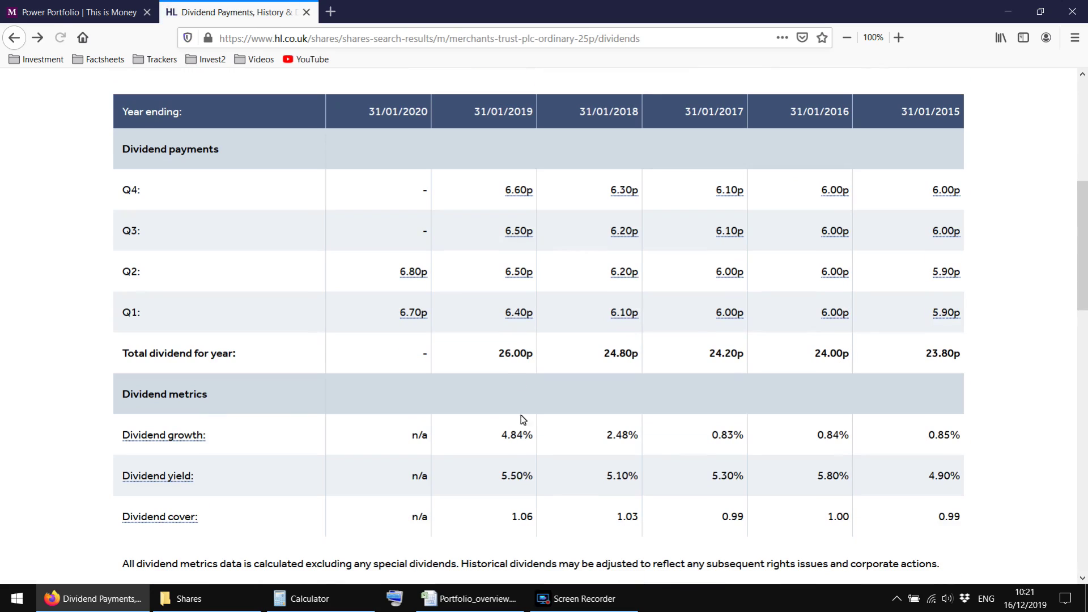
drag(501, 435, 536, 435)
drag(606, 435, 639, 435)
drag(712, 435, 746, 436)
drag(834, 443, 874, 440)
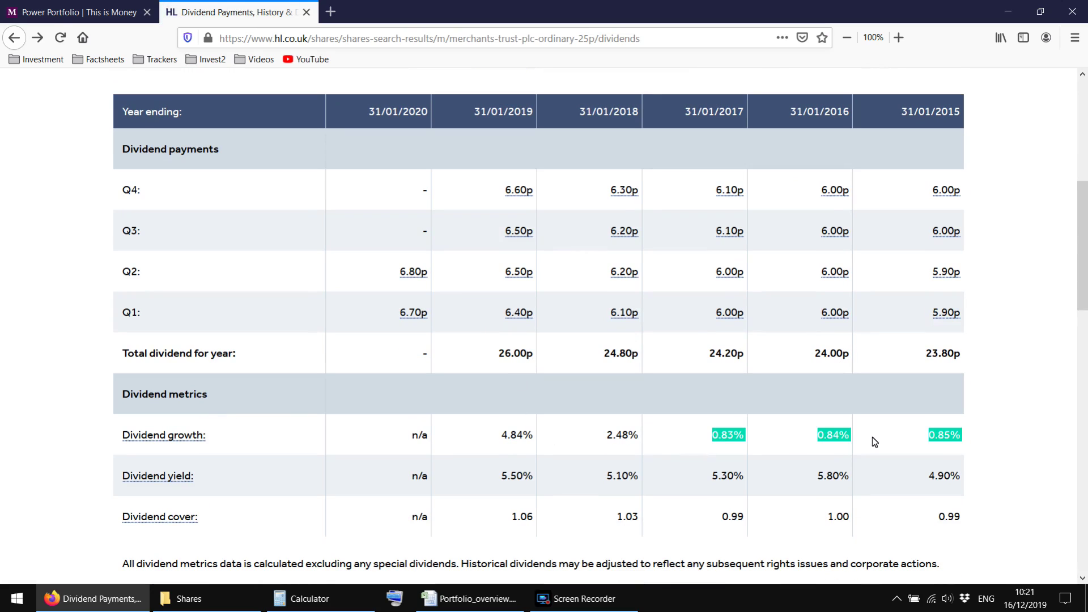
click(874, 440)
key(alt+Right)
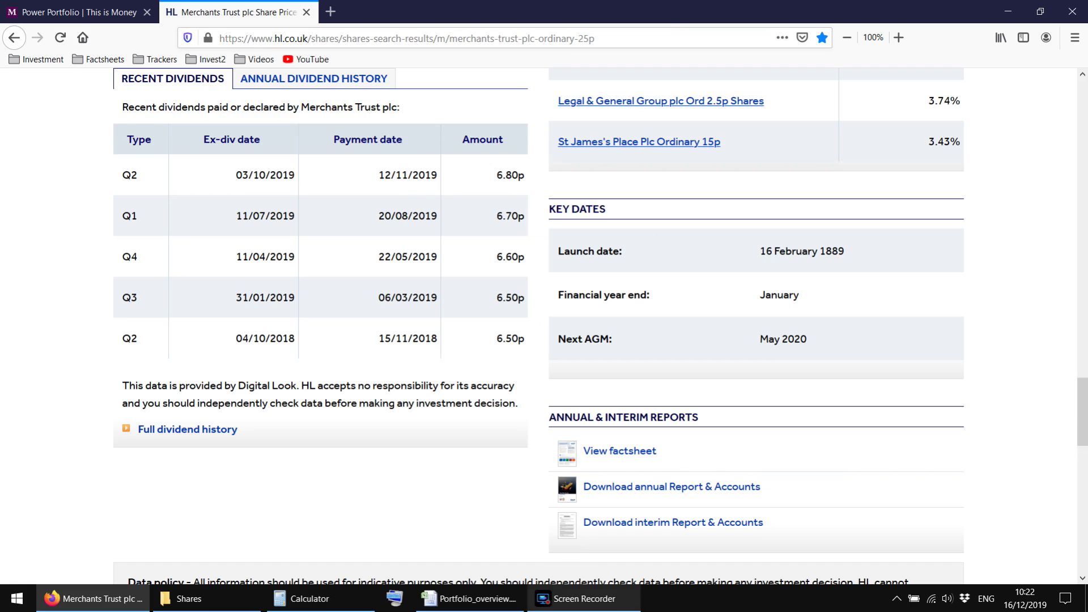
click(584, 598)
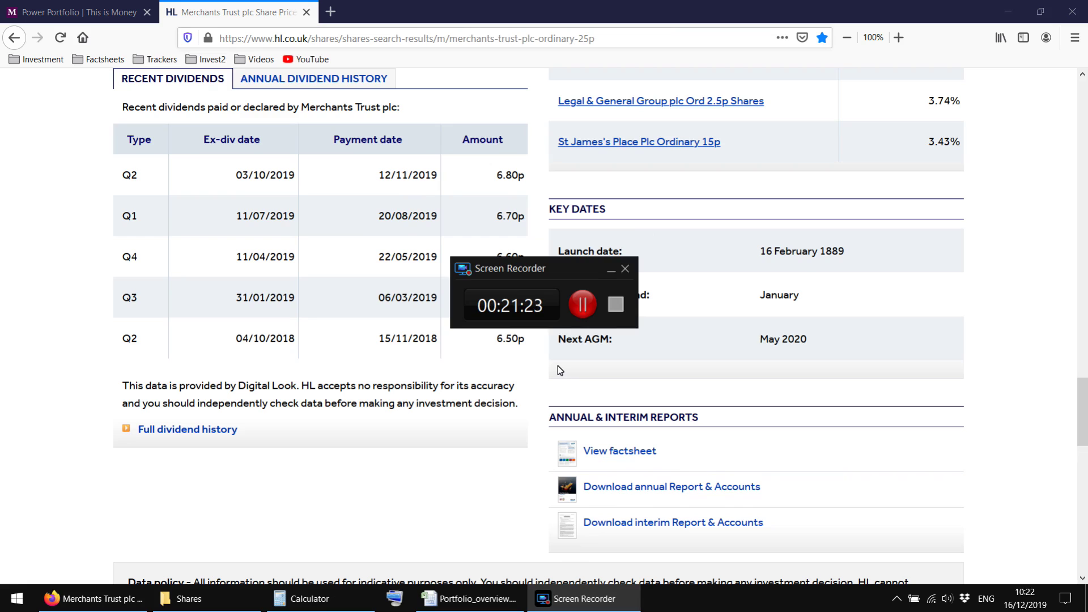